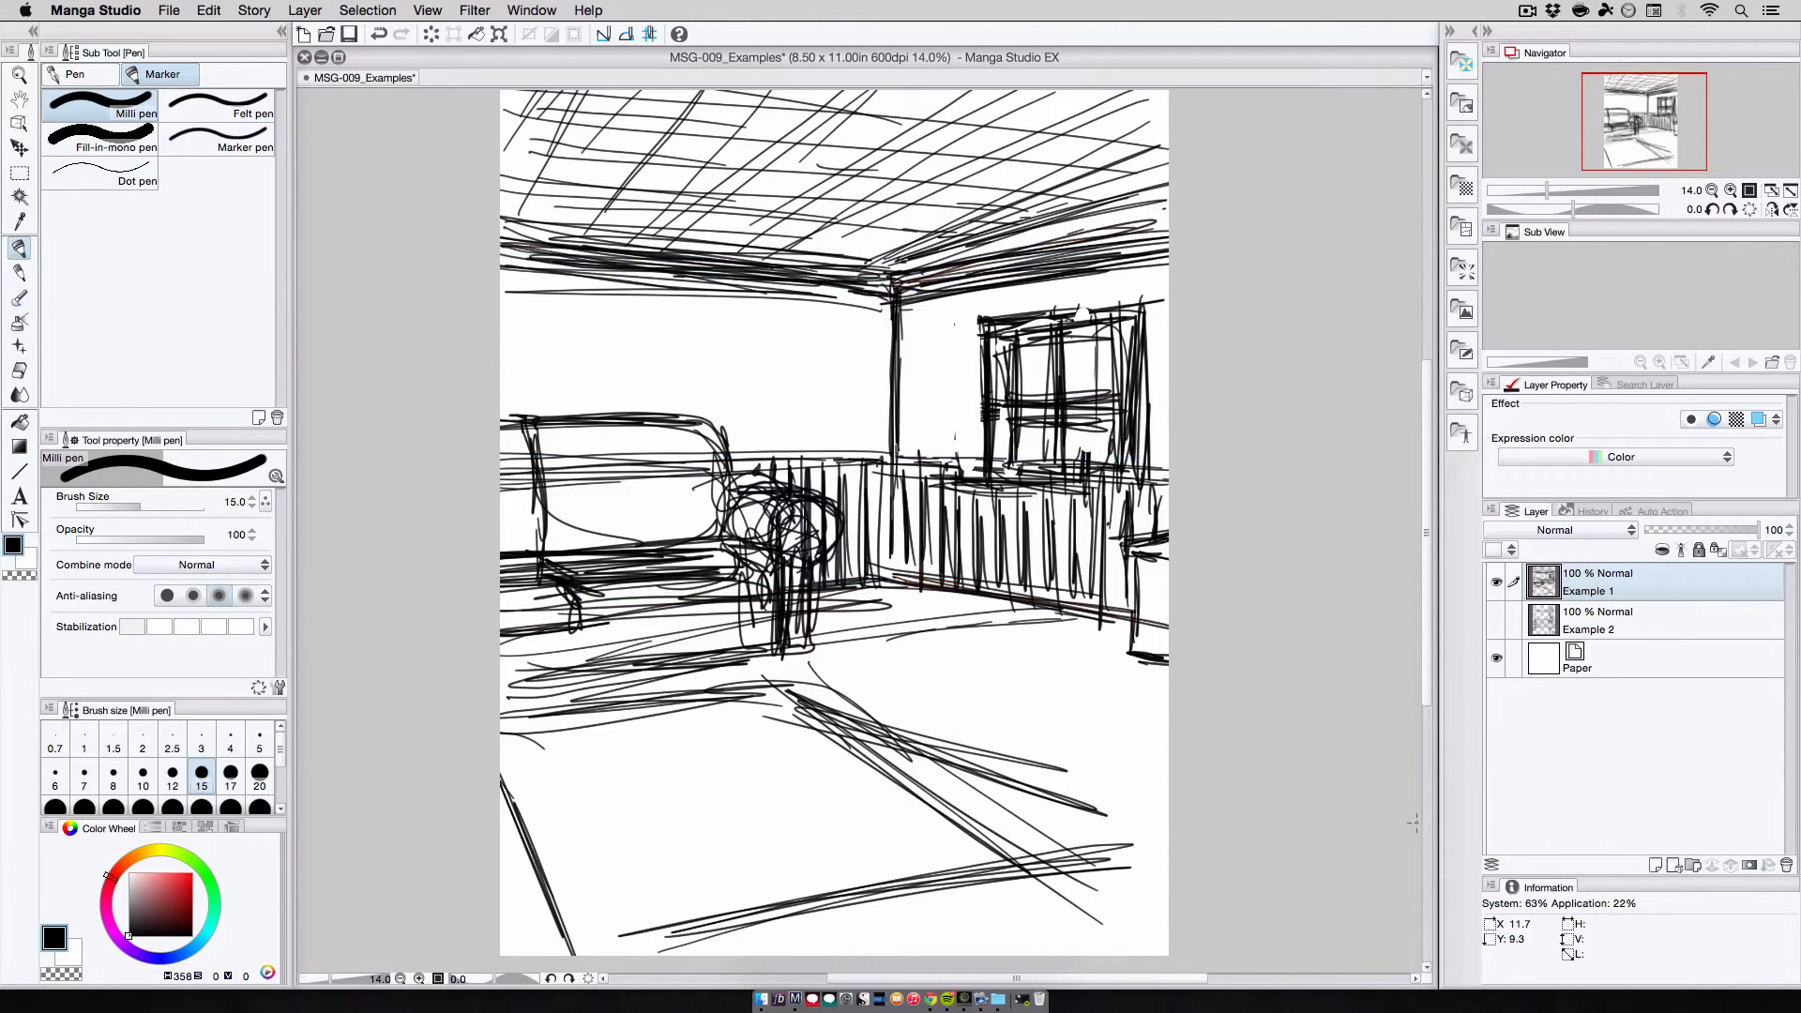
Step: Turn on the blue layer color for the Example 1 sketch layer and lower its opacity to 26%
click(1759, 420)
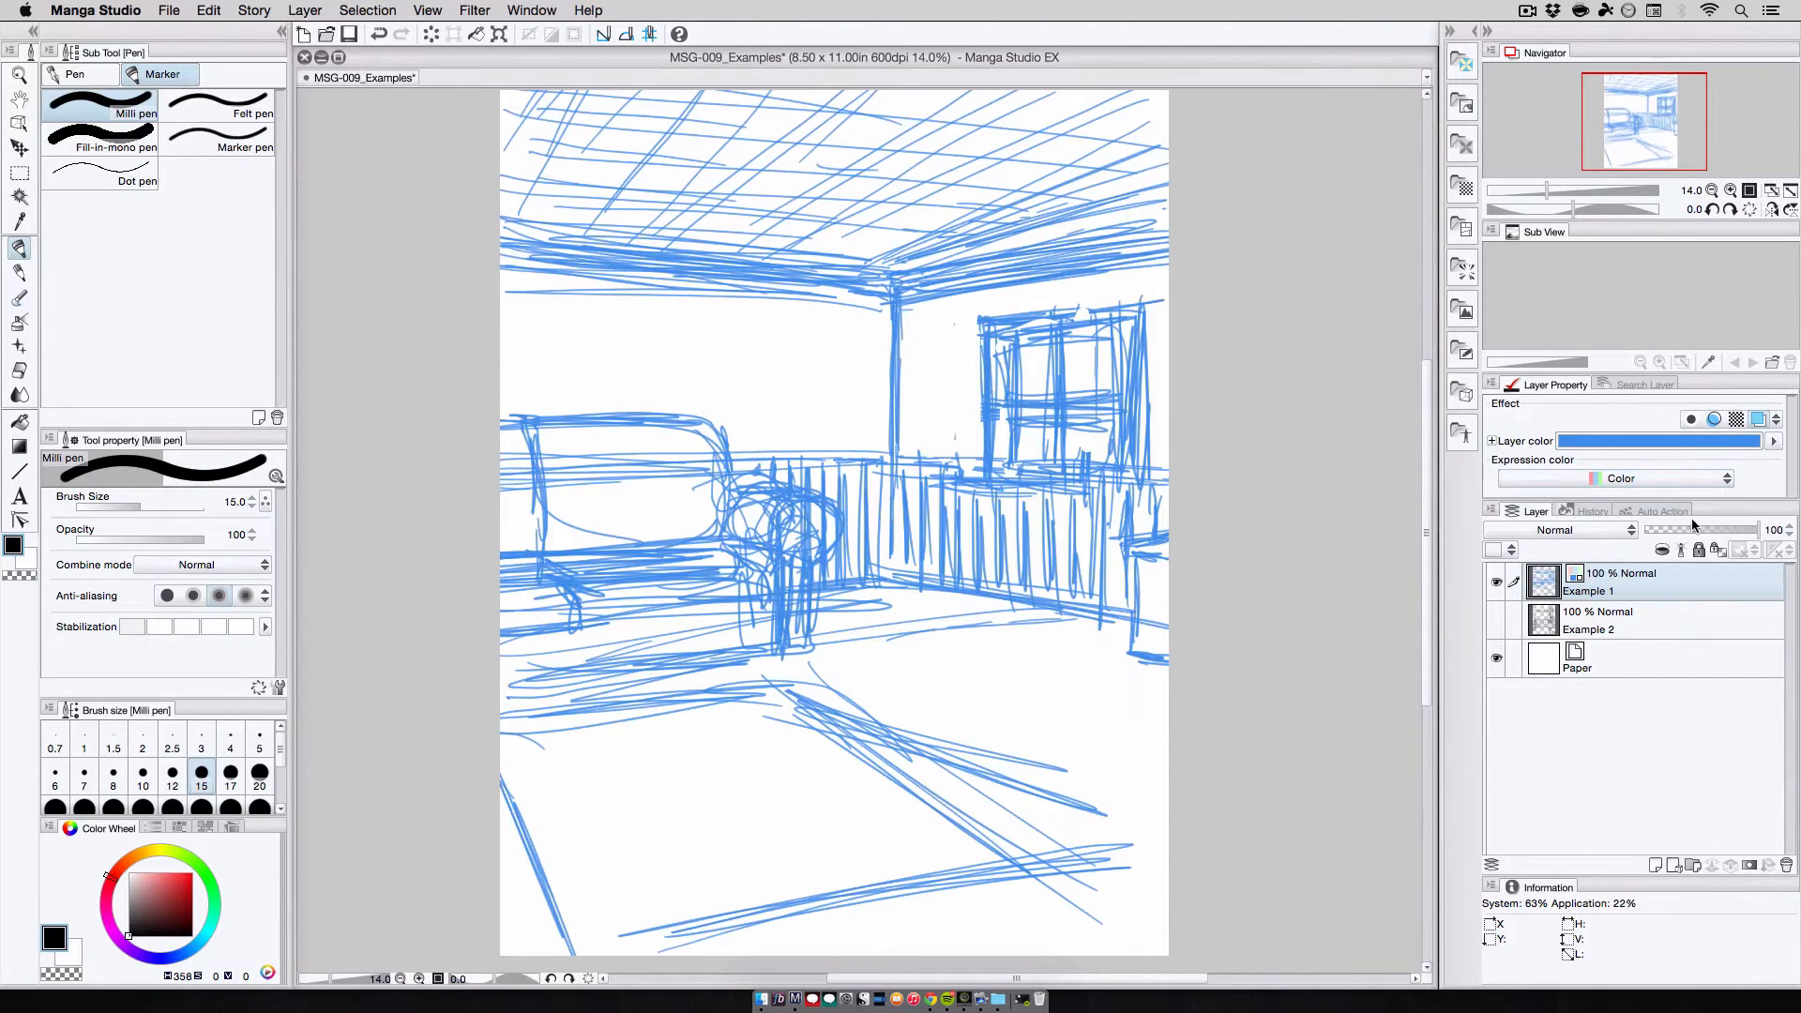
drag(1685, 526, 1672, 528)
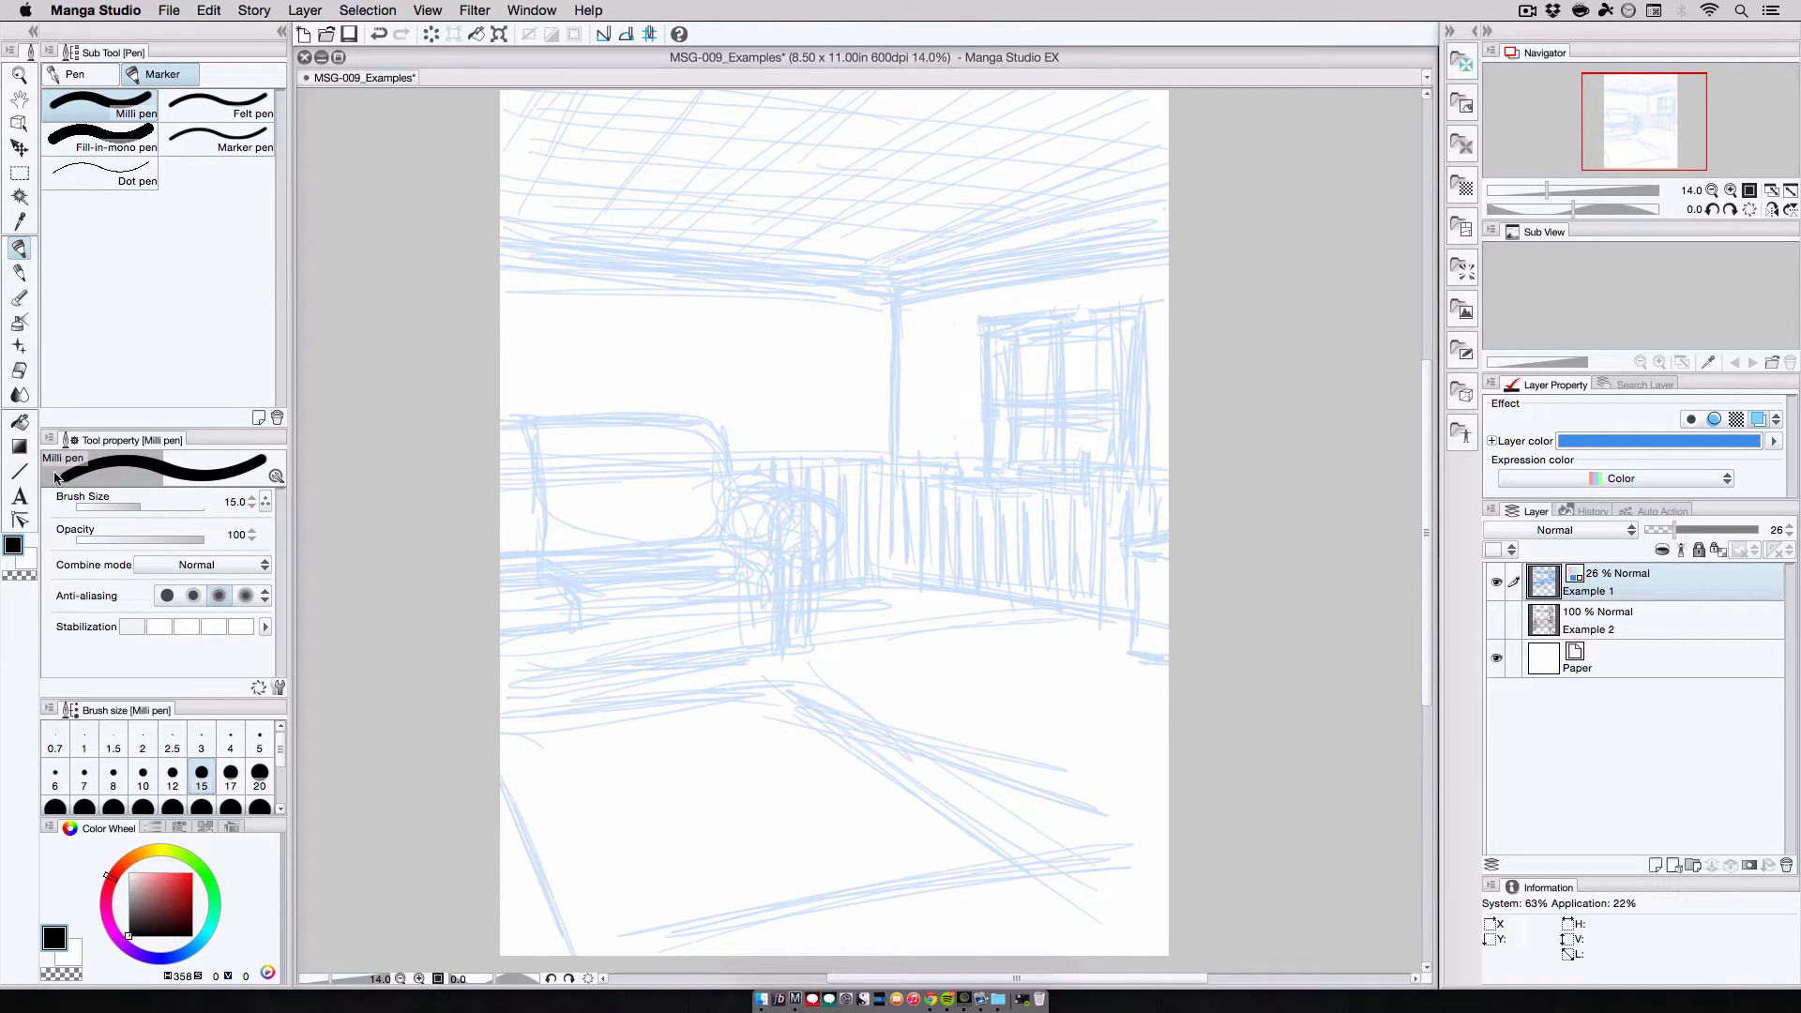
Step: Create a two-point perspective ruler by tracing the ceiling and floor edges of the sketch's left and right walls
key(u)
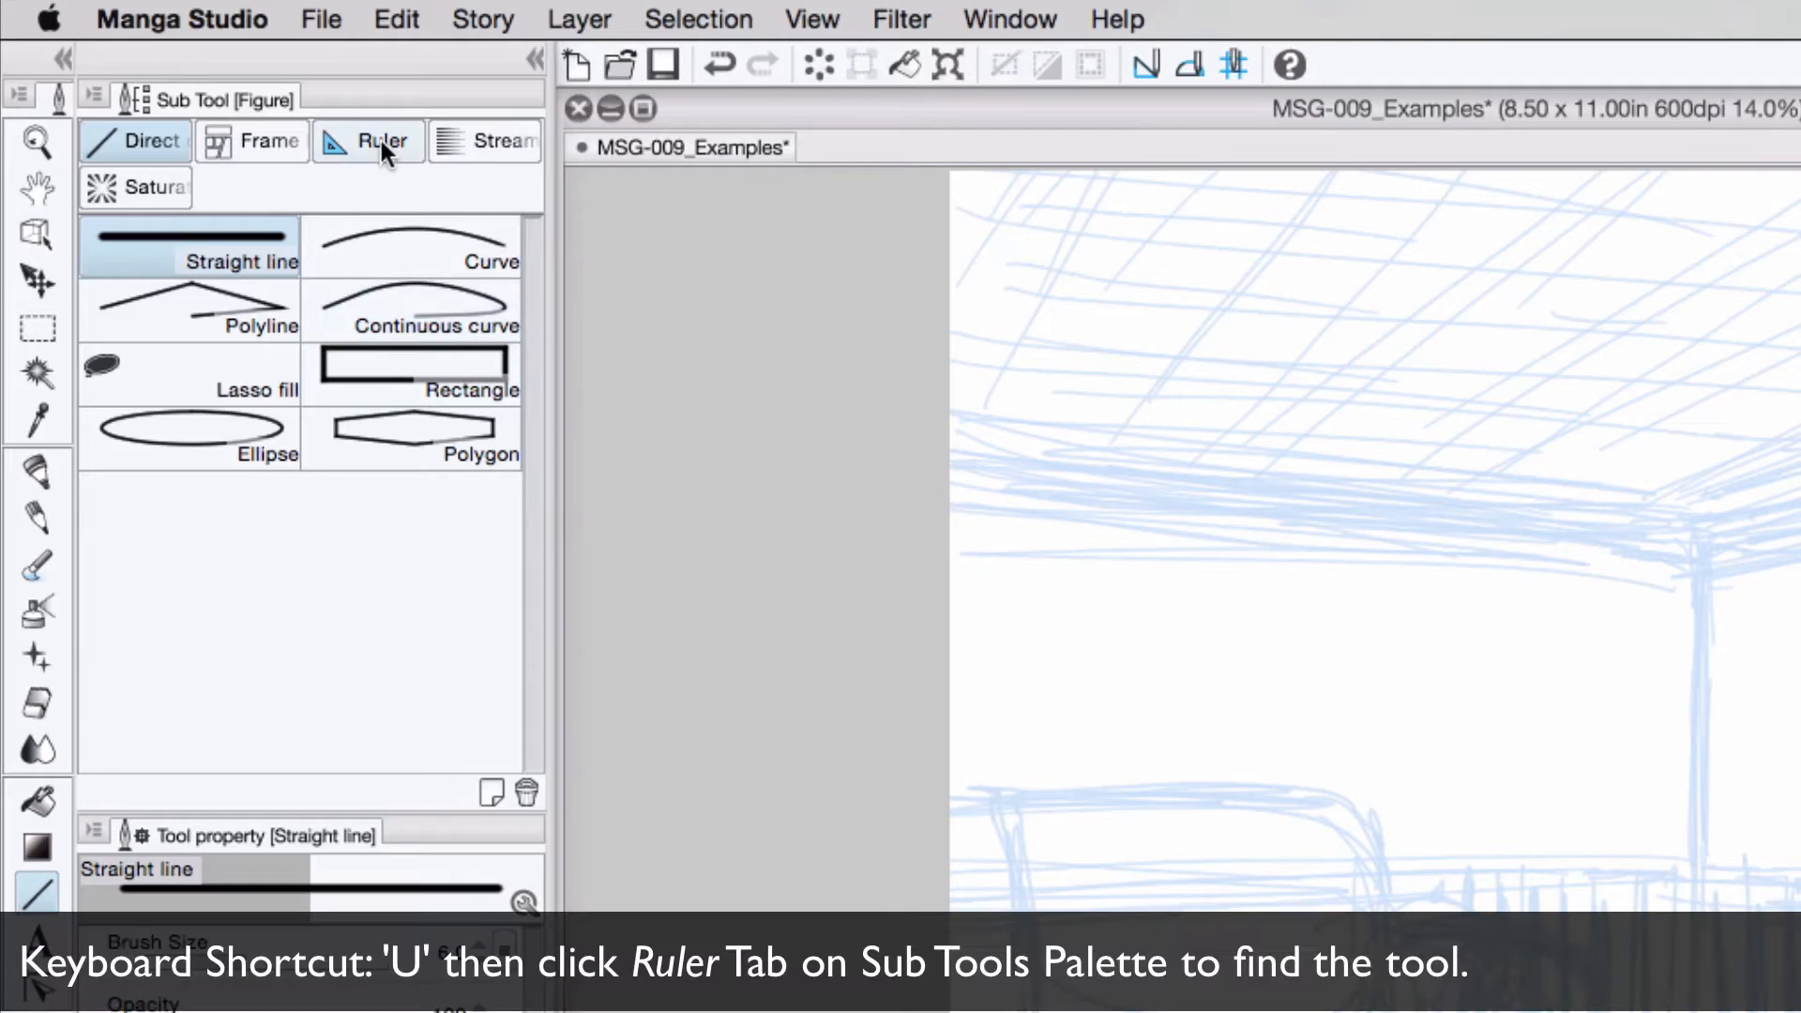
click(199, 73)
drag(506, 257, 856, 280)
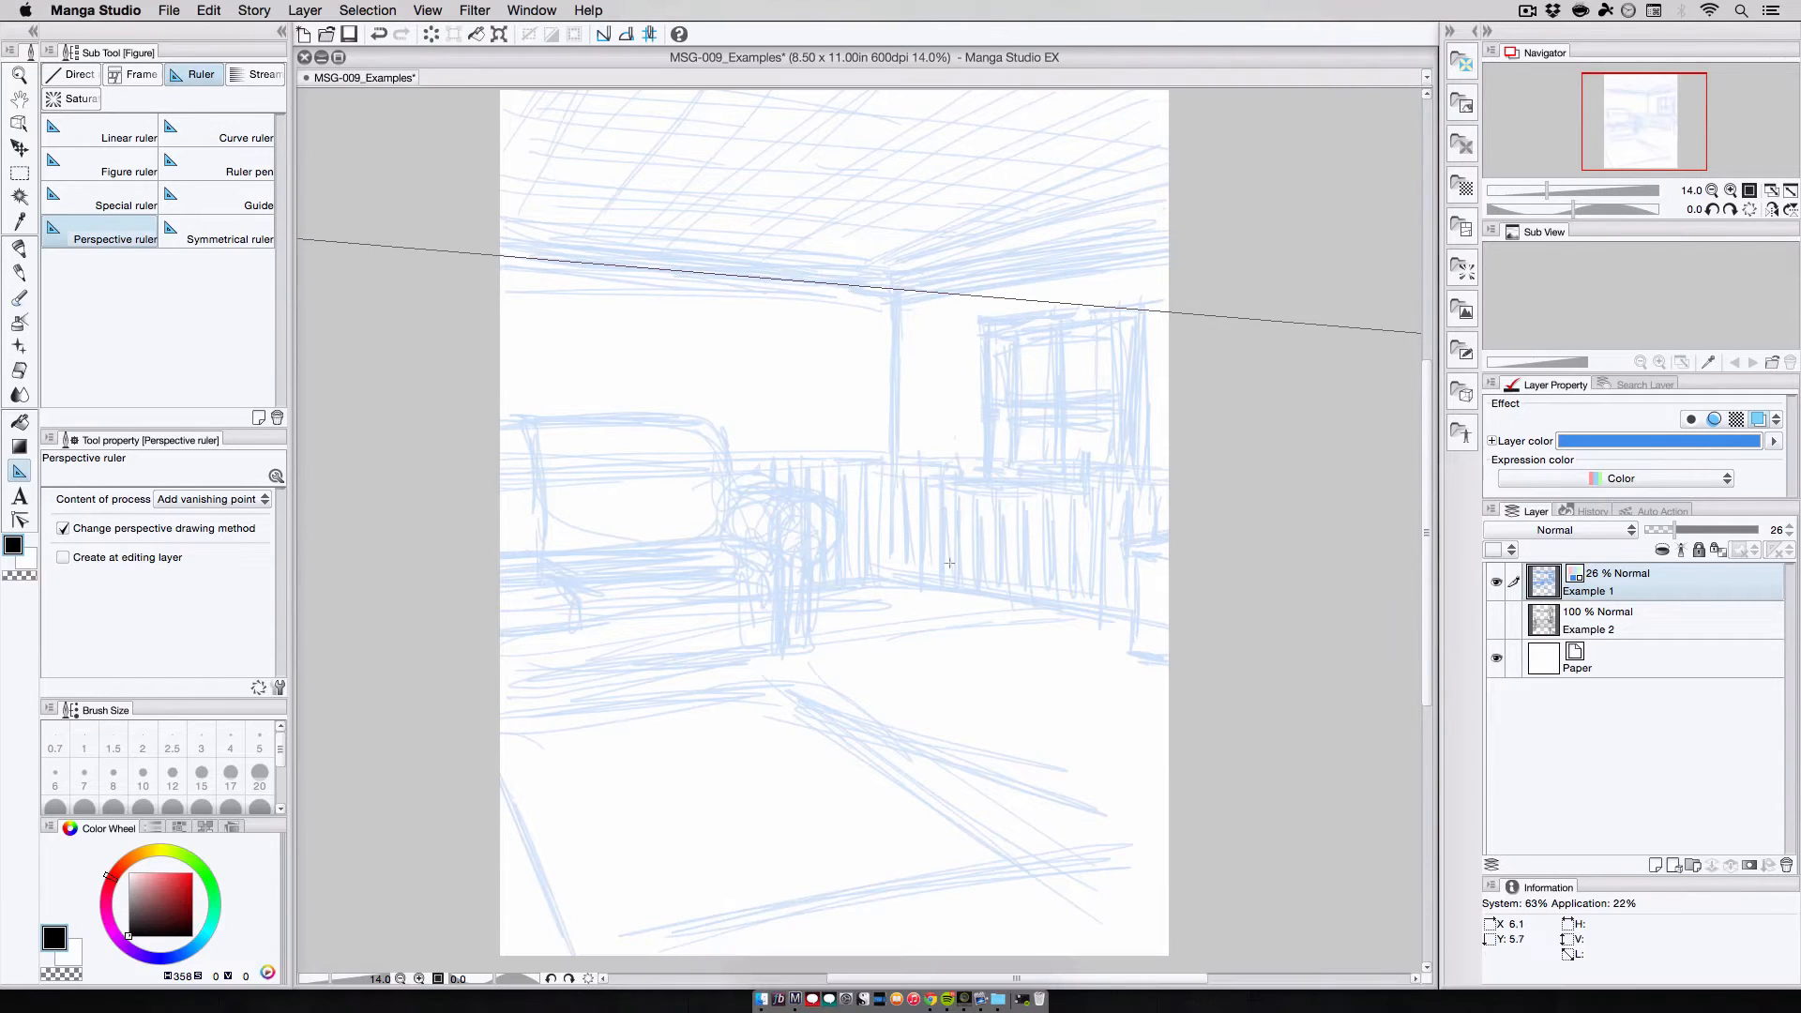
drag(417, 621, 845, 583)
drag(1161, 243, 893, 290)
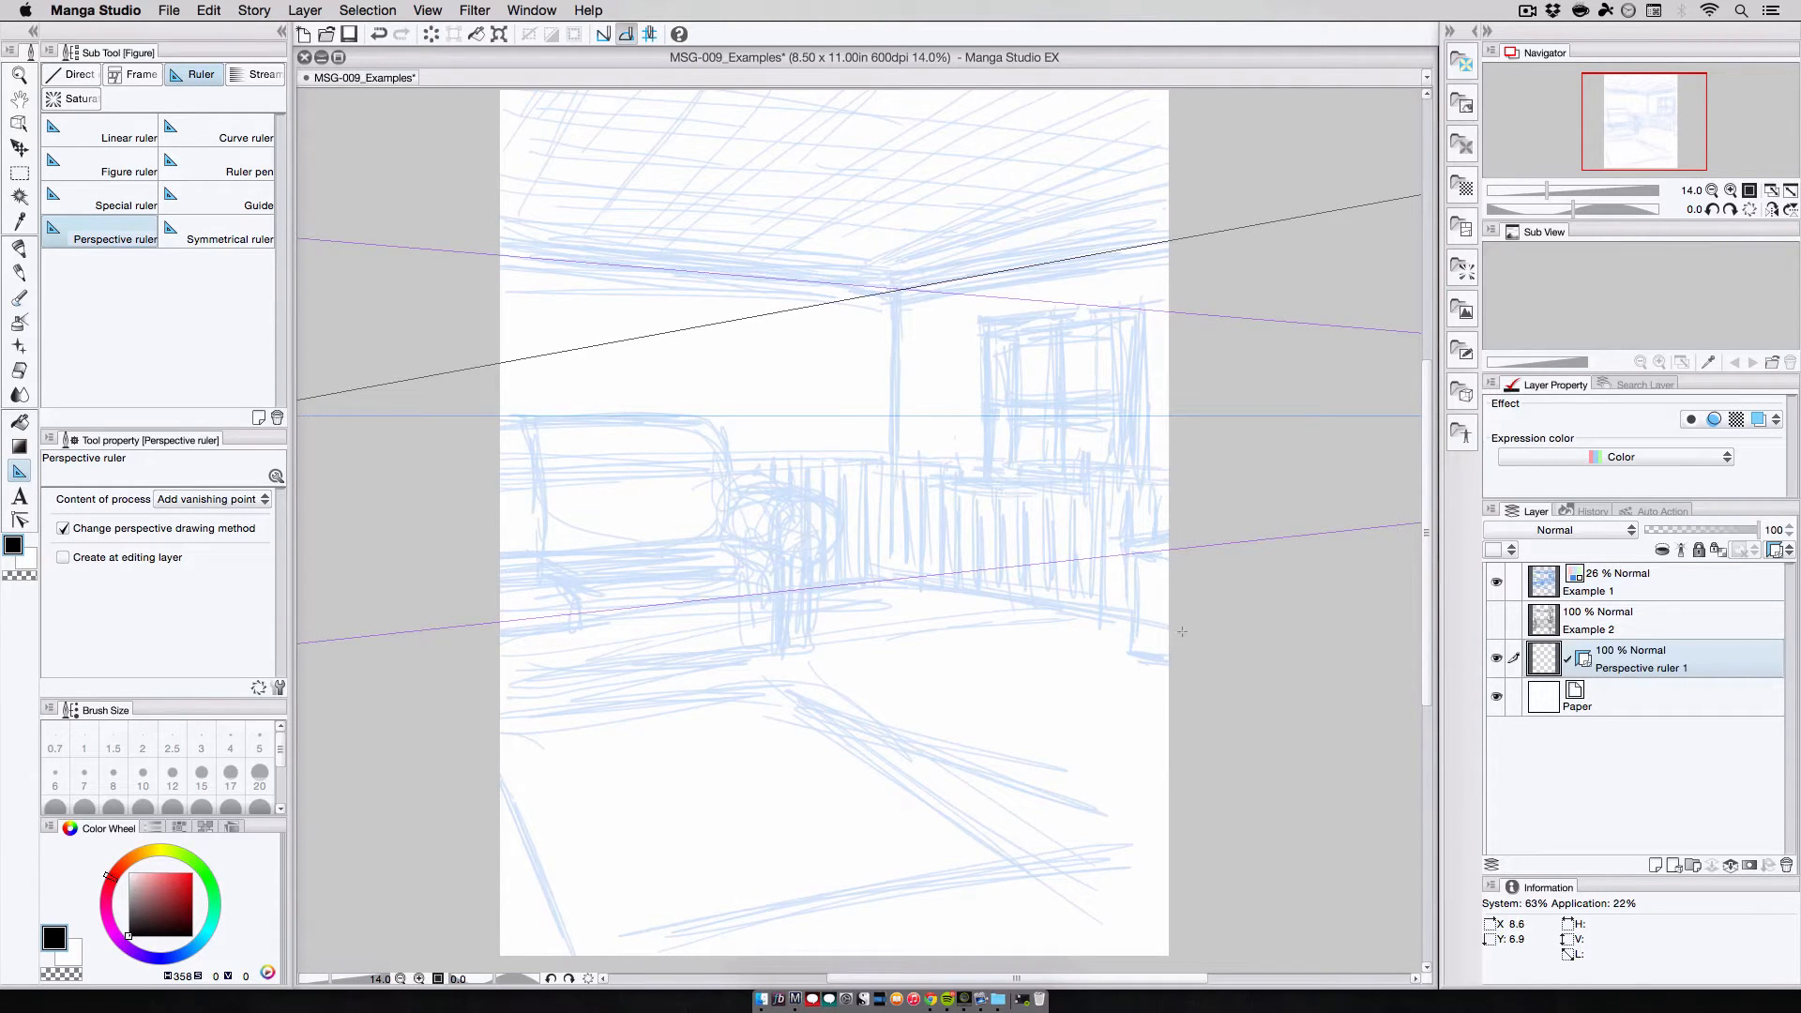
drag(1182, 632, 893, 565)
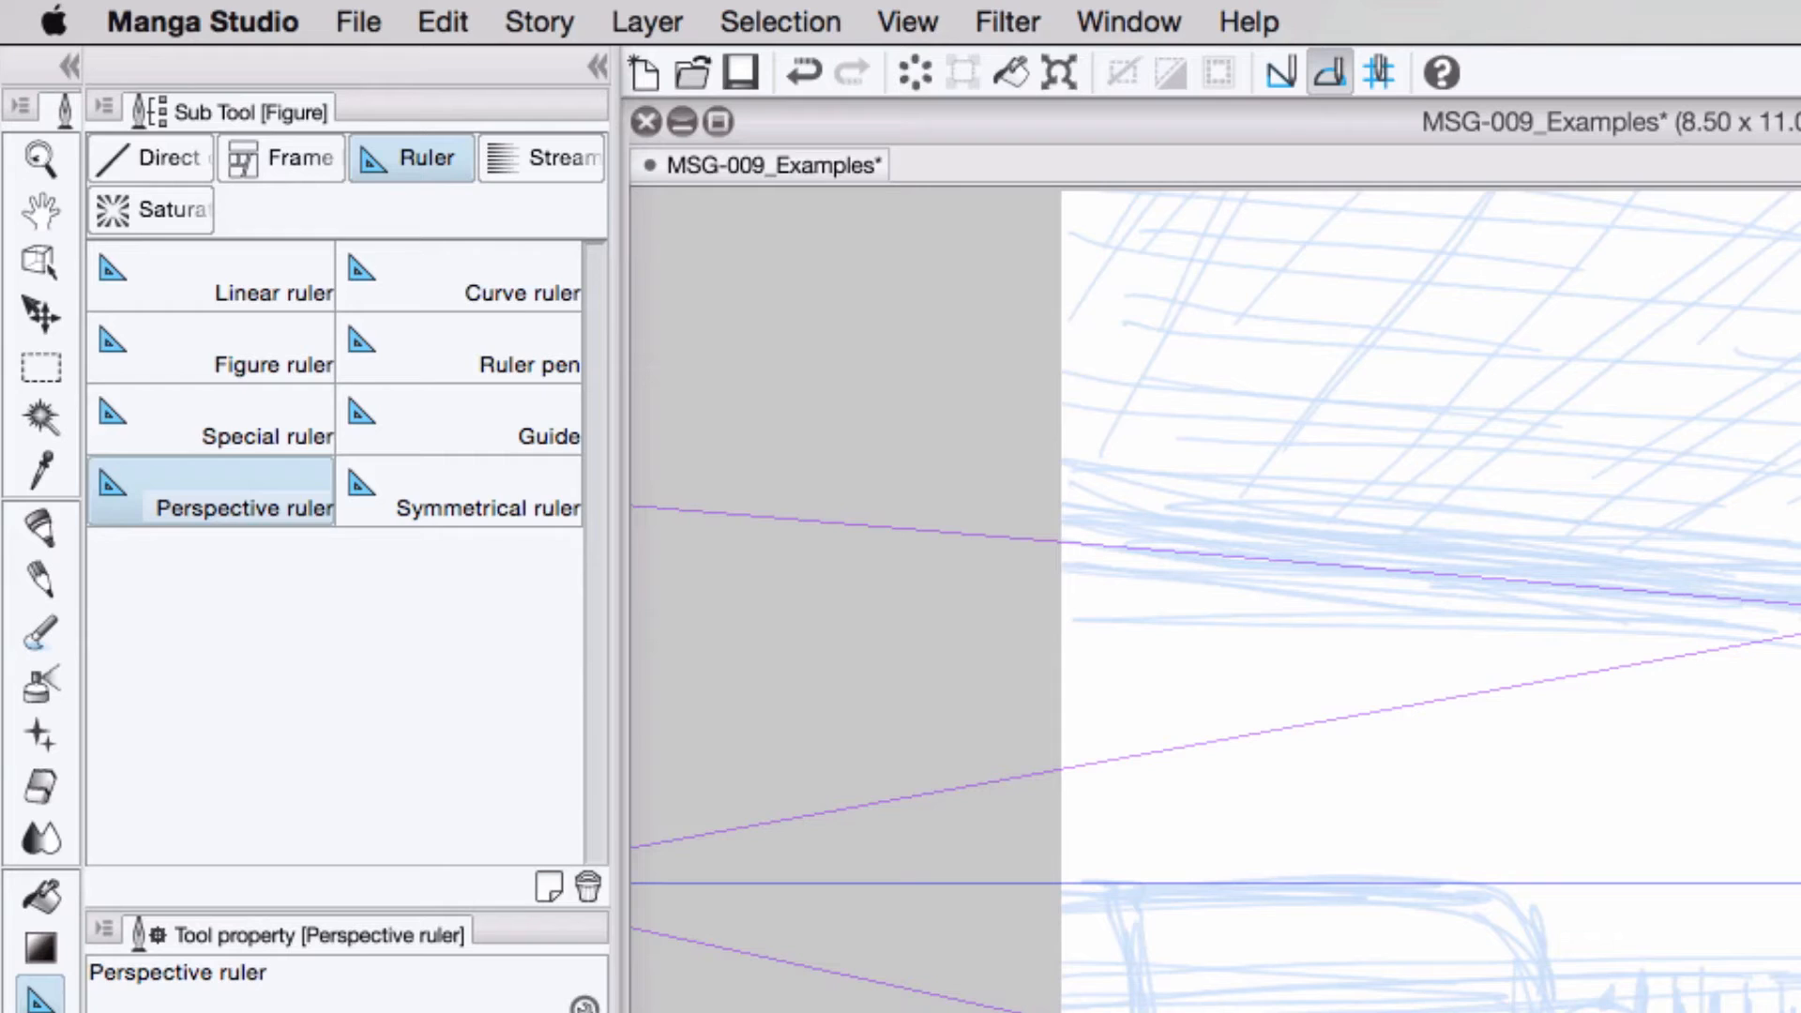
Step: Select the perspective ruler, turn on Fix eye level, and nudge the right wall's ceiling guide onto the sketch
click(33, 267)
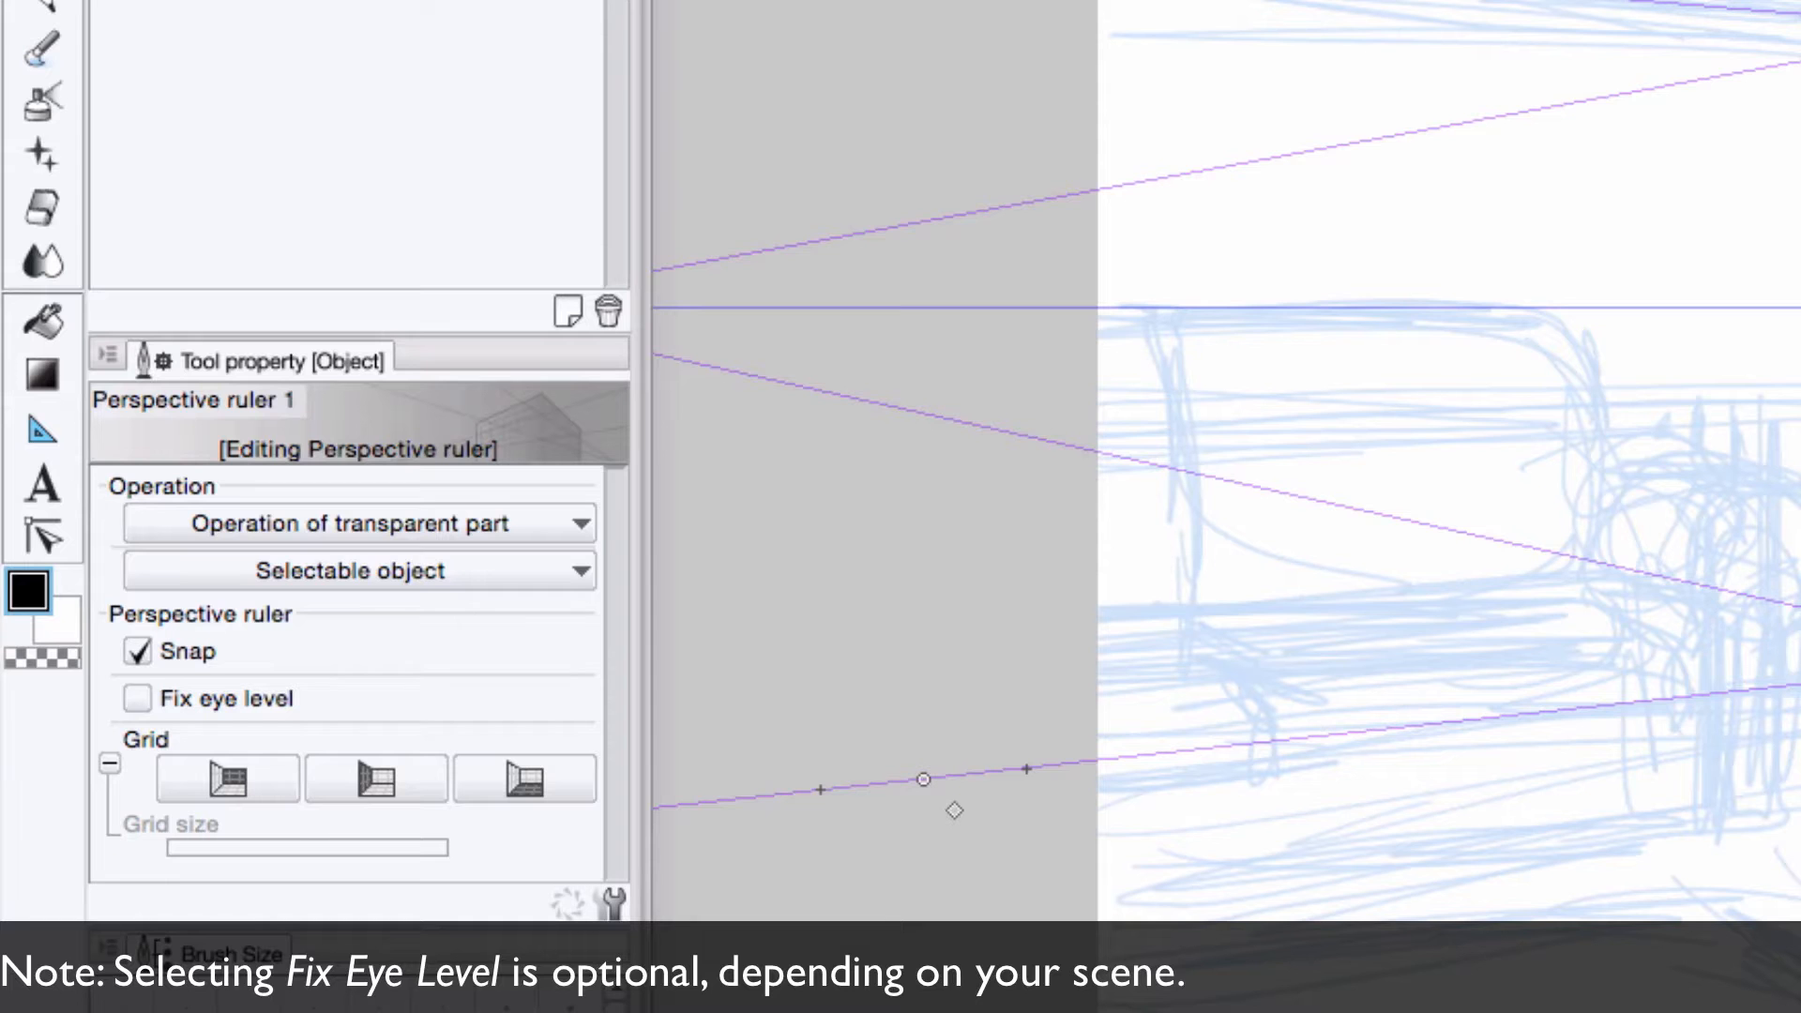
click(138, 699)
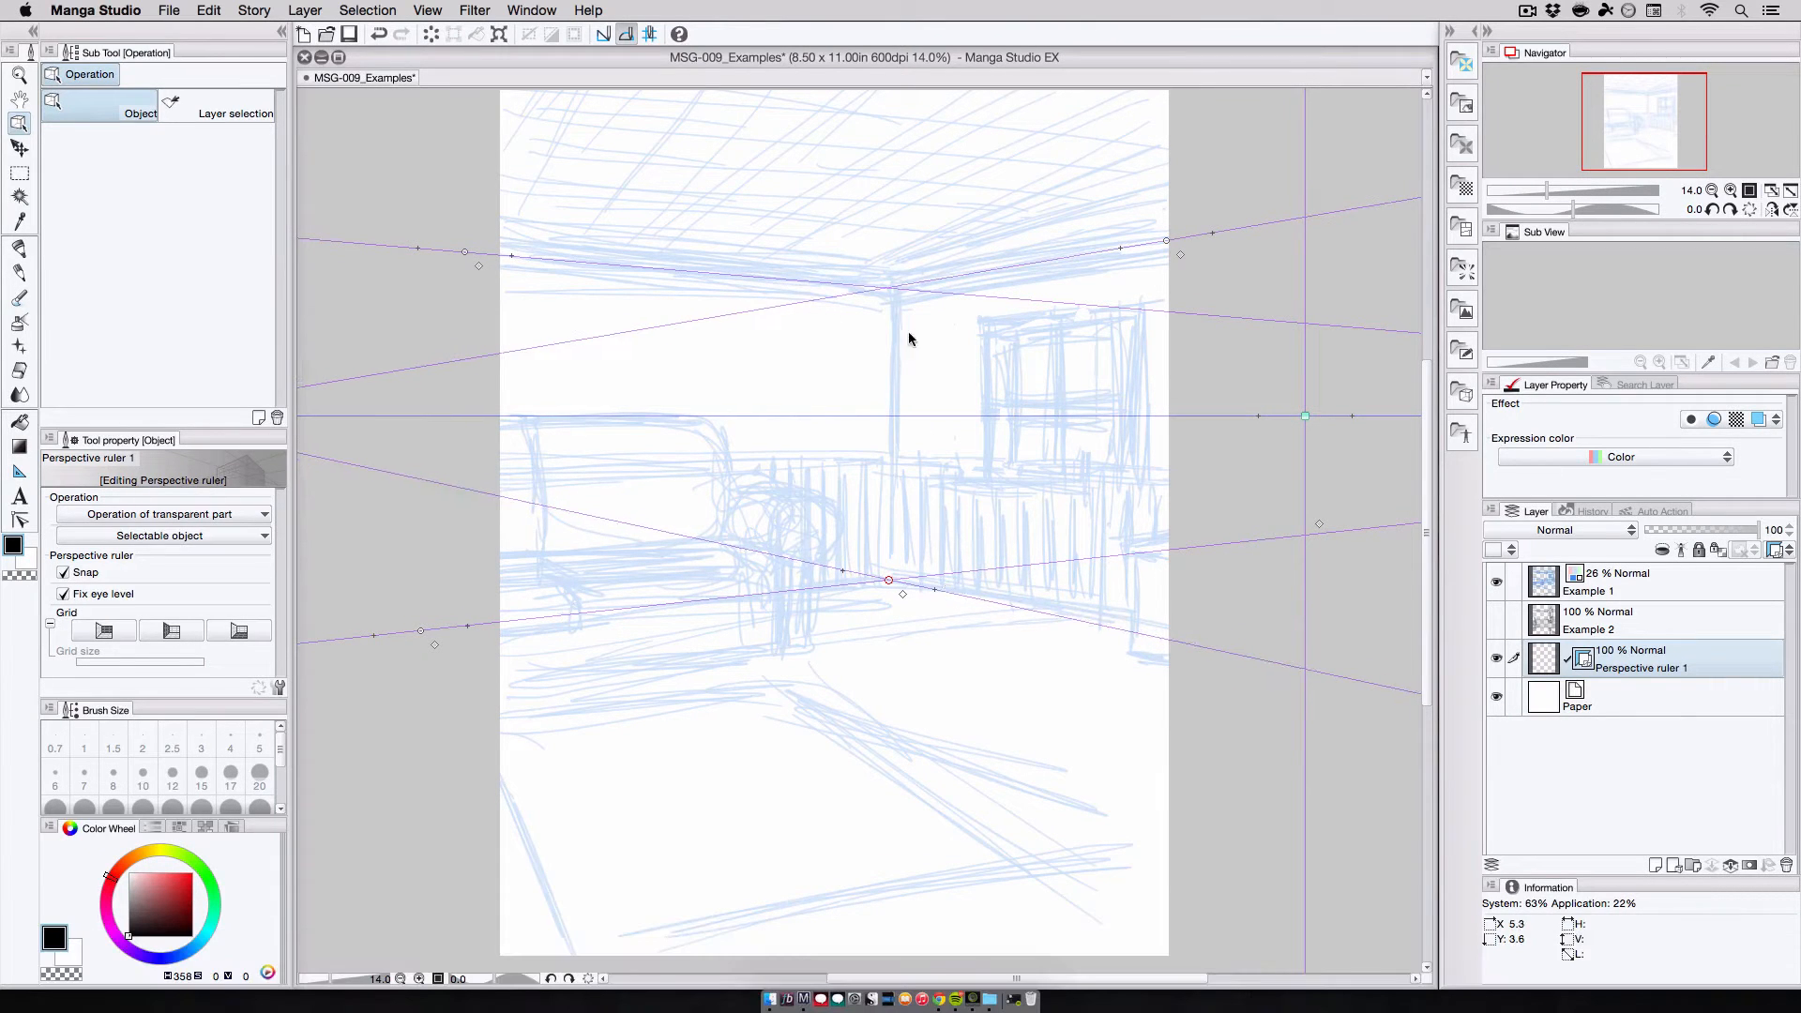
drag(1165, 246, 1169, 248)
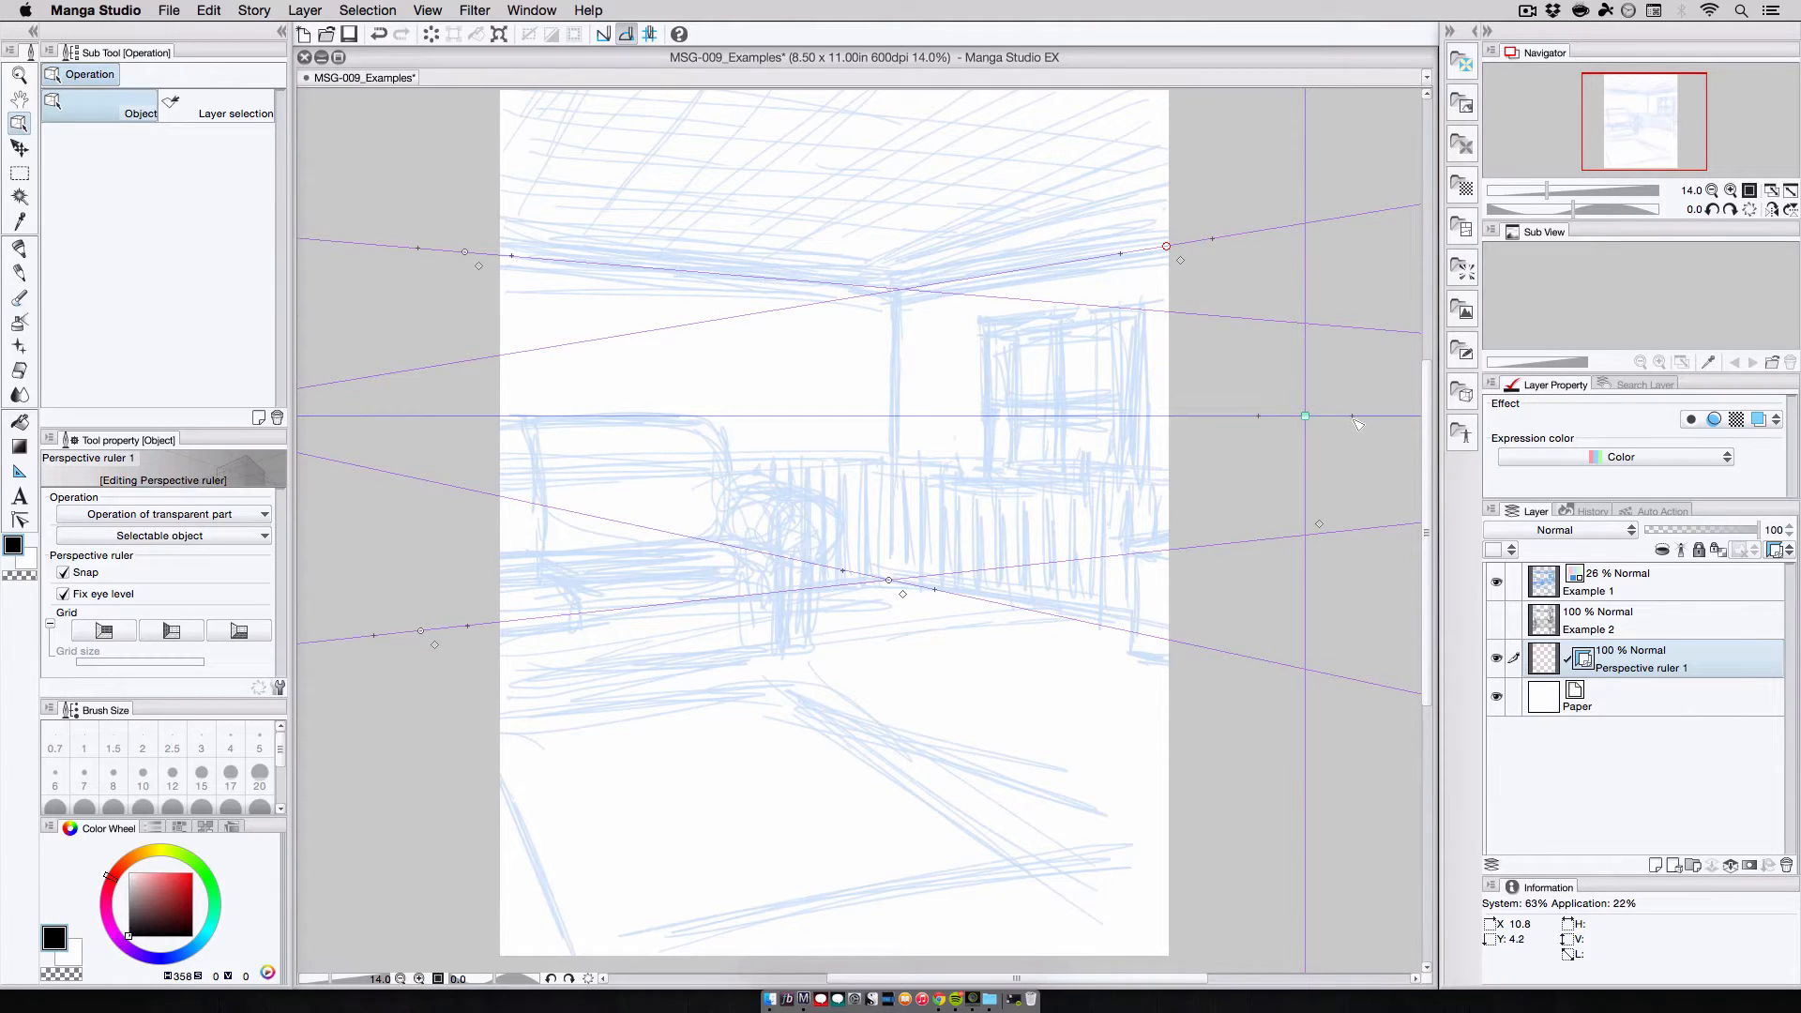
Step: Try tilting the eye level and levelling it again, and moving the center of vision point near the room's vertical corner
drag(1357, 422, 1359, 417)
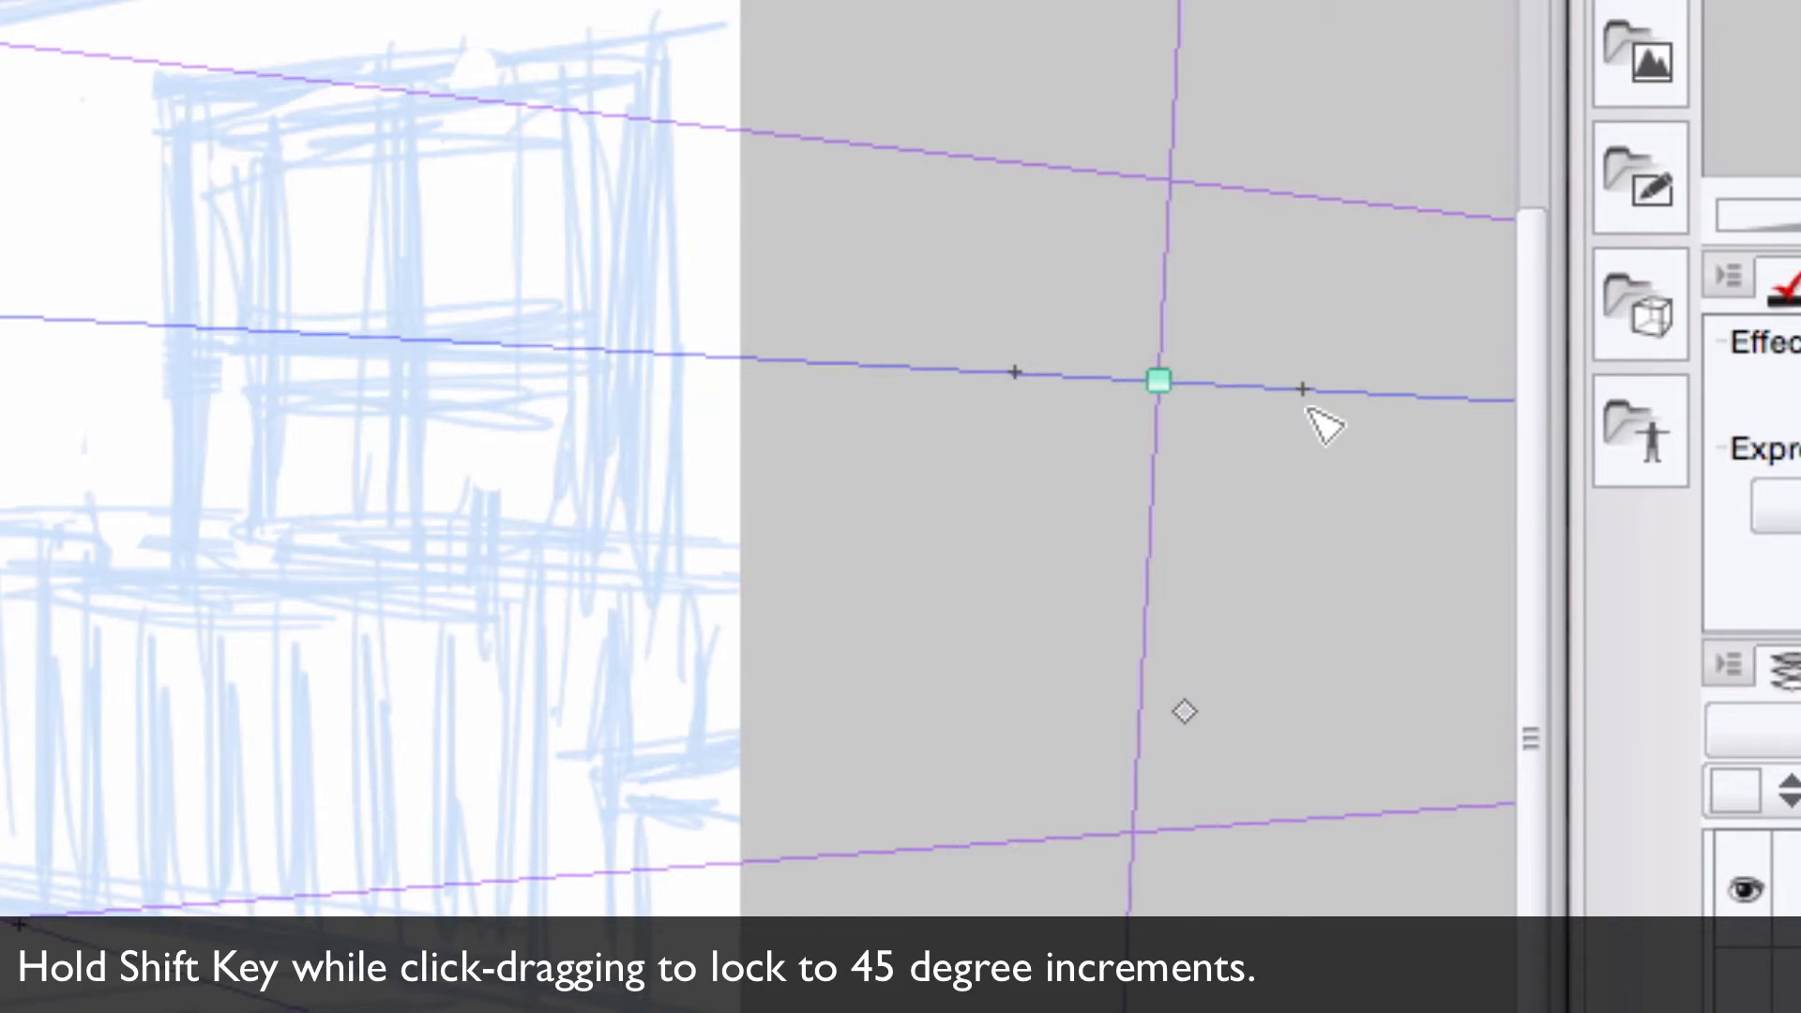
drag(1310, 397, 1310, 378)
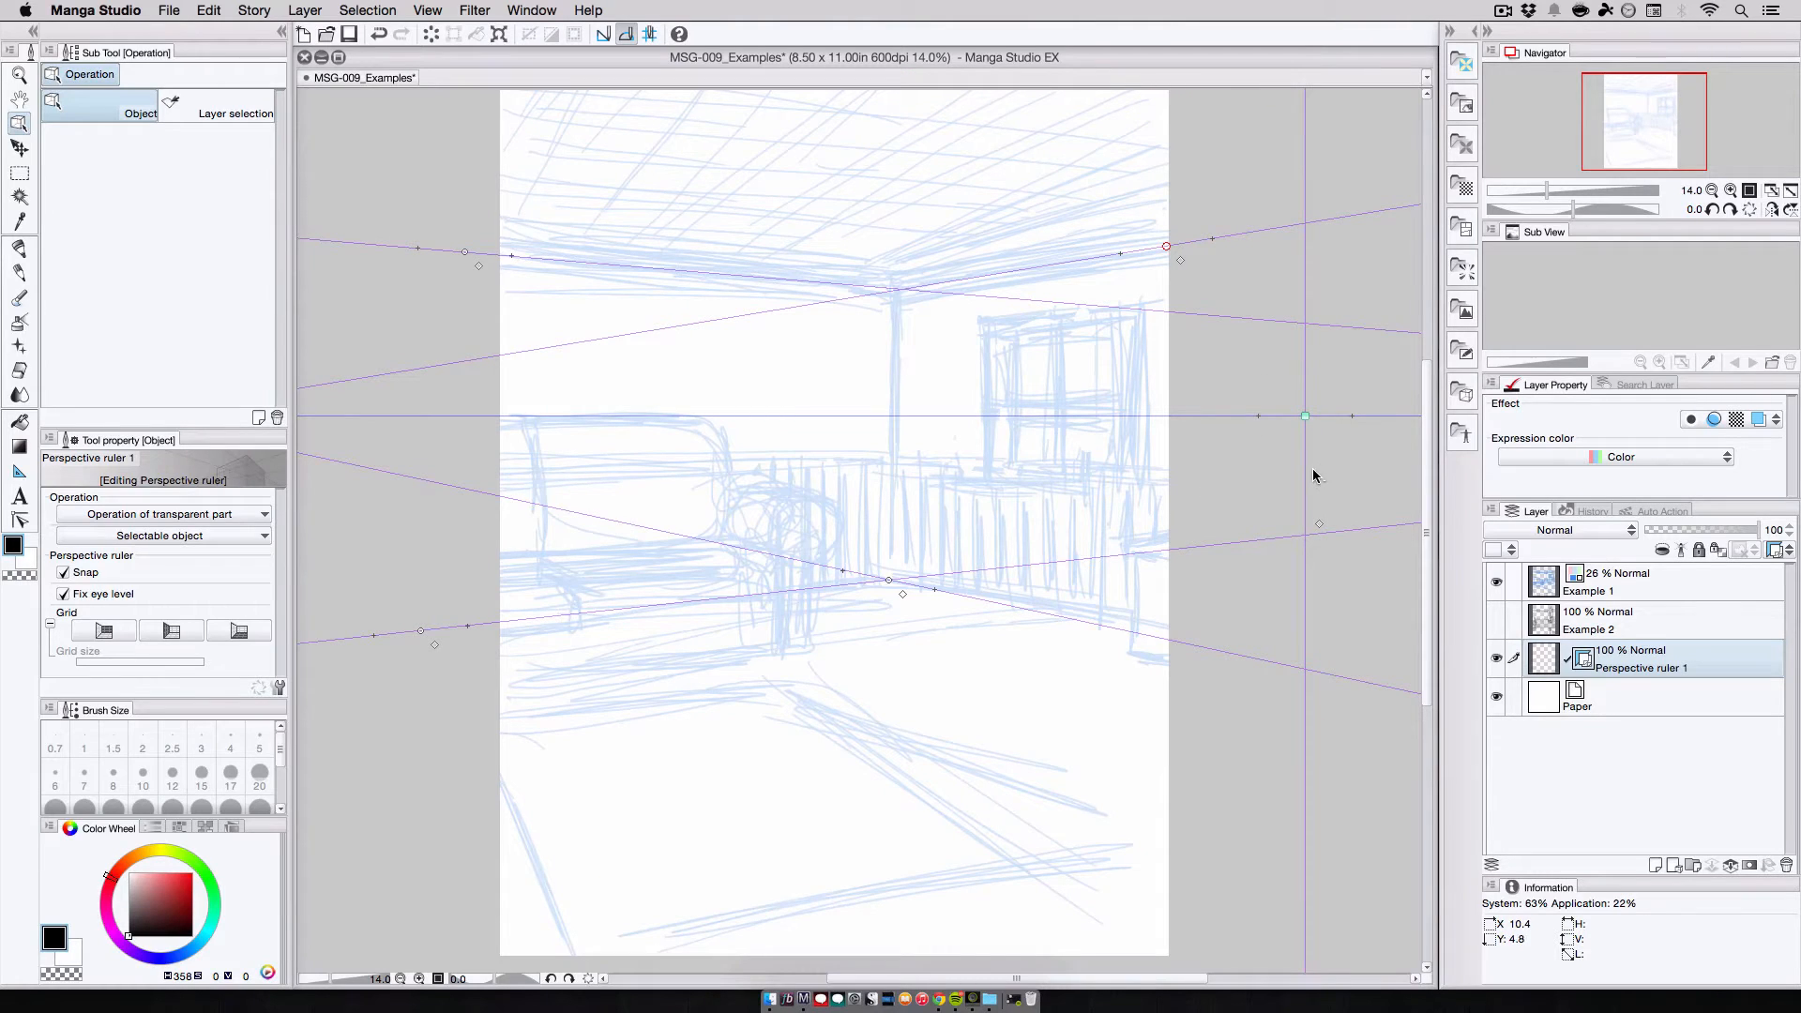
drag(1307, 419, 937, 370)
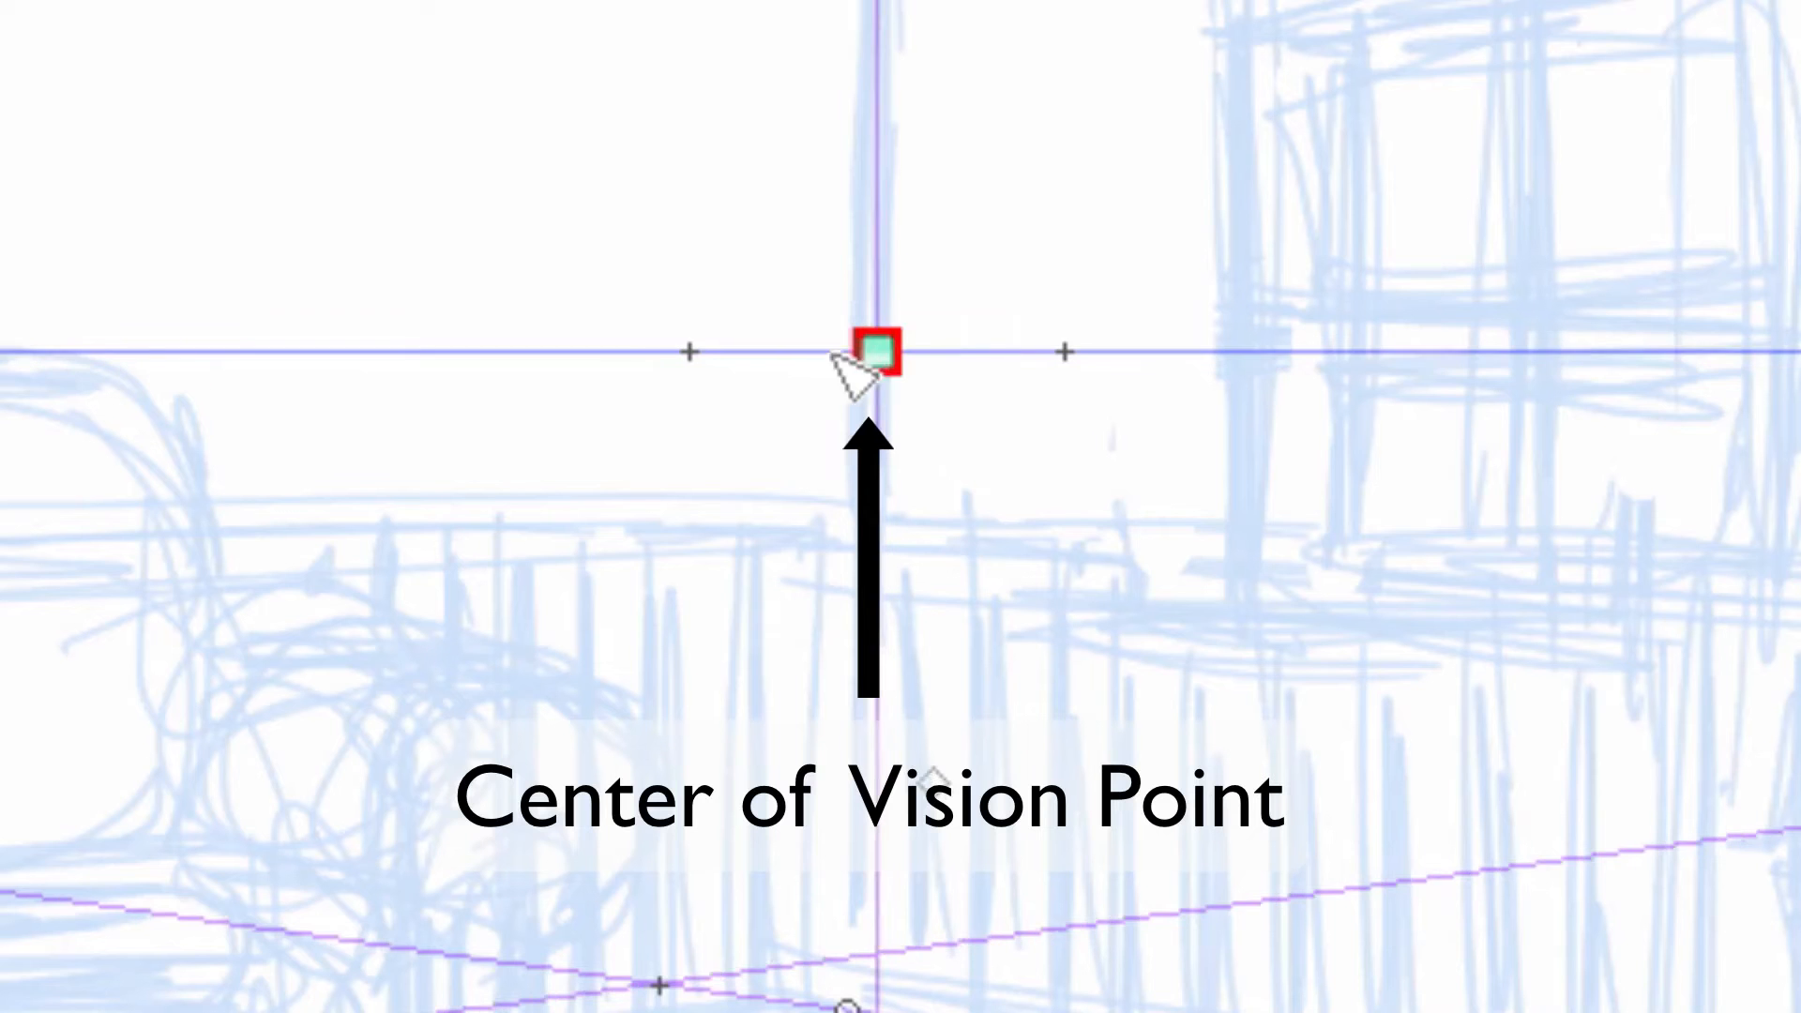
mouse_move(869, 371)
mouse_down()
mouse_move(777, 376)
mouse_move(868, 383)
mouse_up()
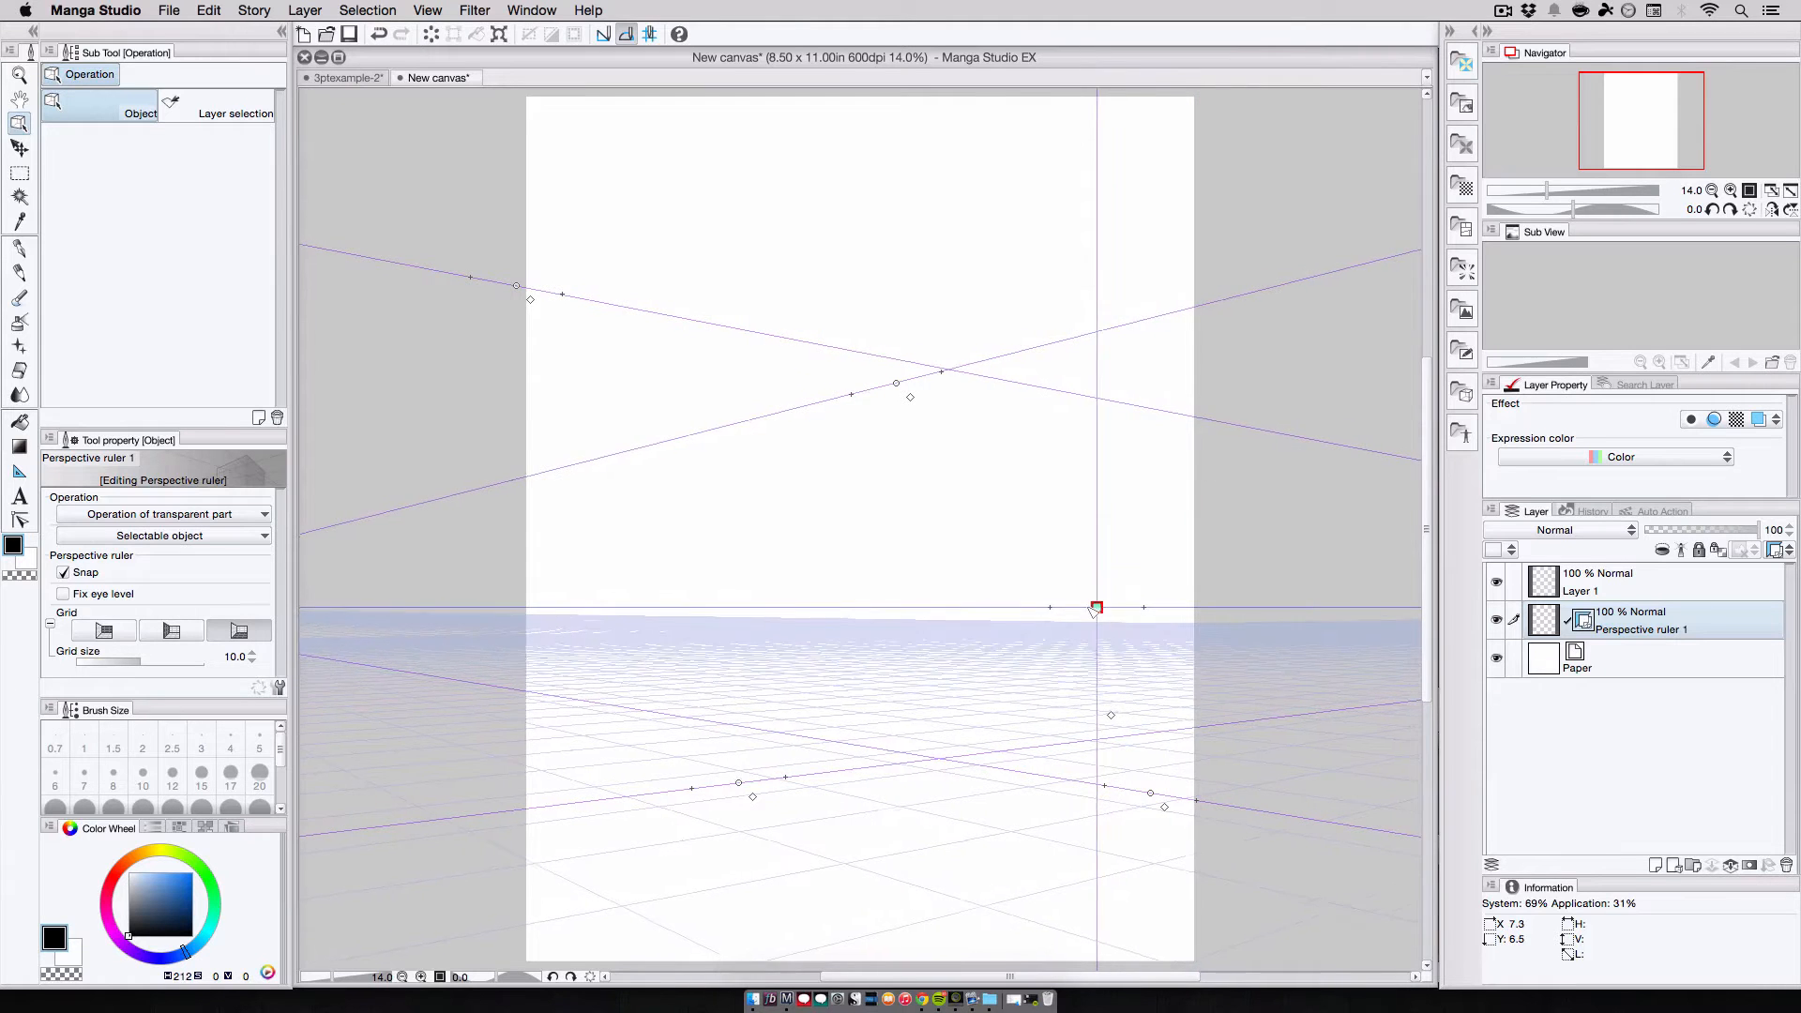
Step: On the New canvas document, try moving the ruler's center of vision point to the page's middle and out past its edge
drag(1086, 606, 924, 598)
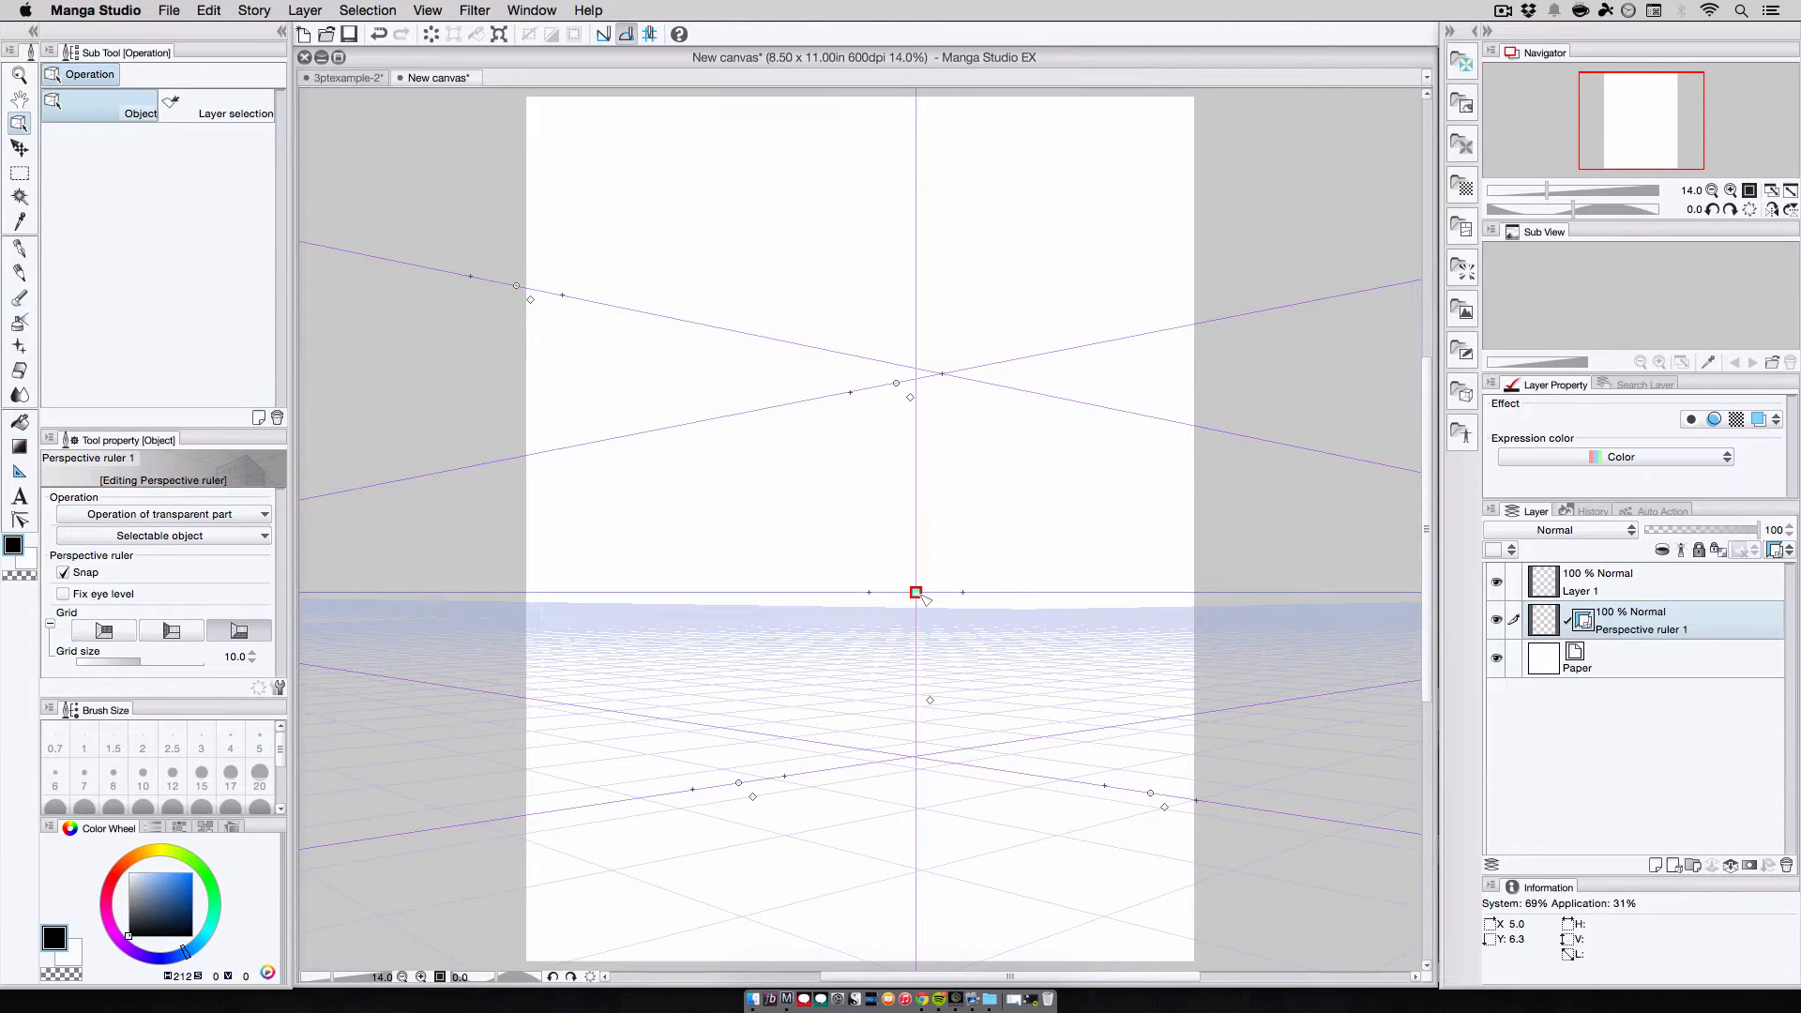
mouse_move(924, 598)
mouse_down()
mouse_move(1037, 576)
mouse_move(1313, 595)
mouse_move(1240, 612)
mouse_move(1236, 593)
mouse_move(924, 599)
mouse_move(1342, 540)
mouse_move(1546, 541)
mouse_move(1286, 582)
mouse_move(1320, 601)
mouse_up()
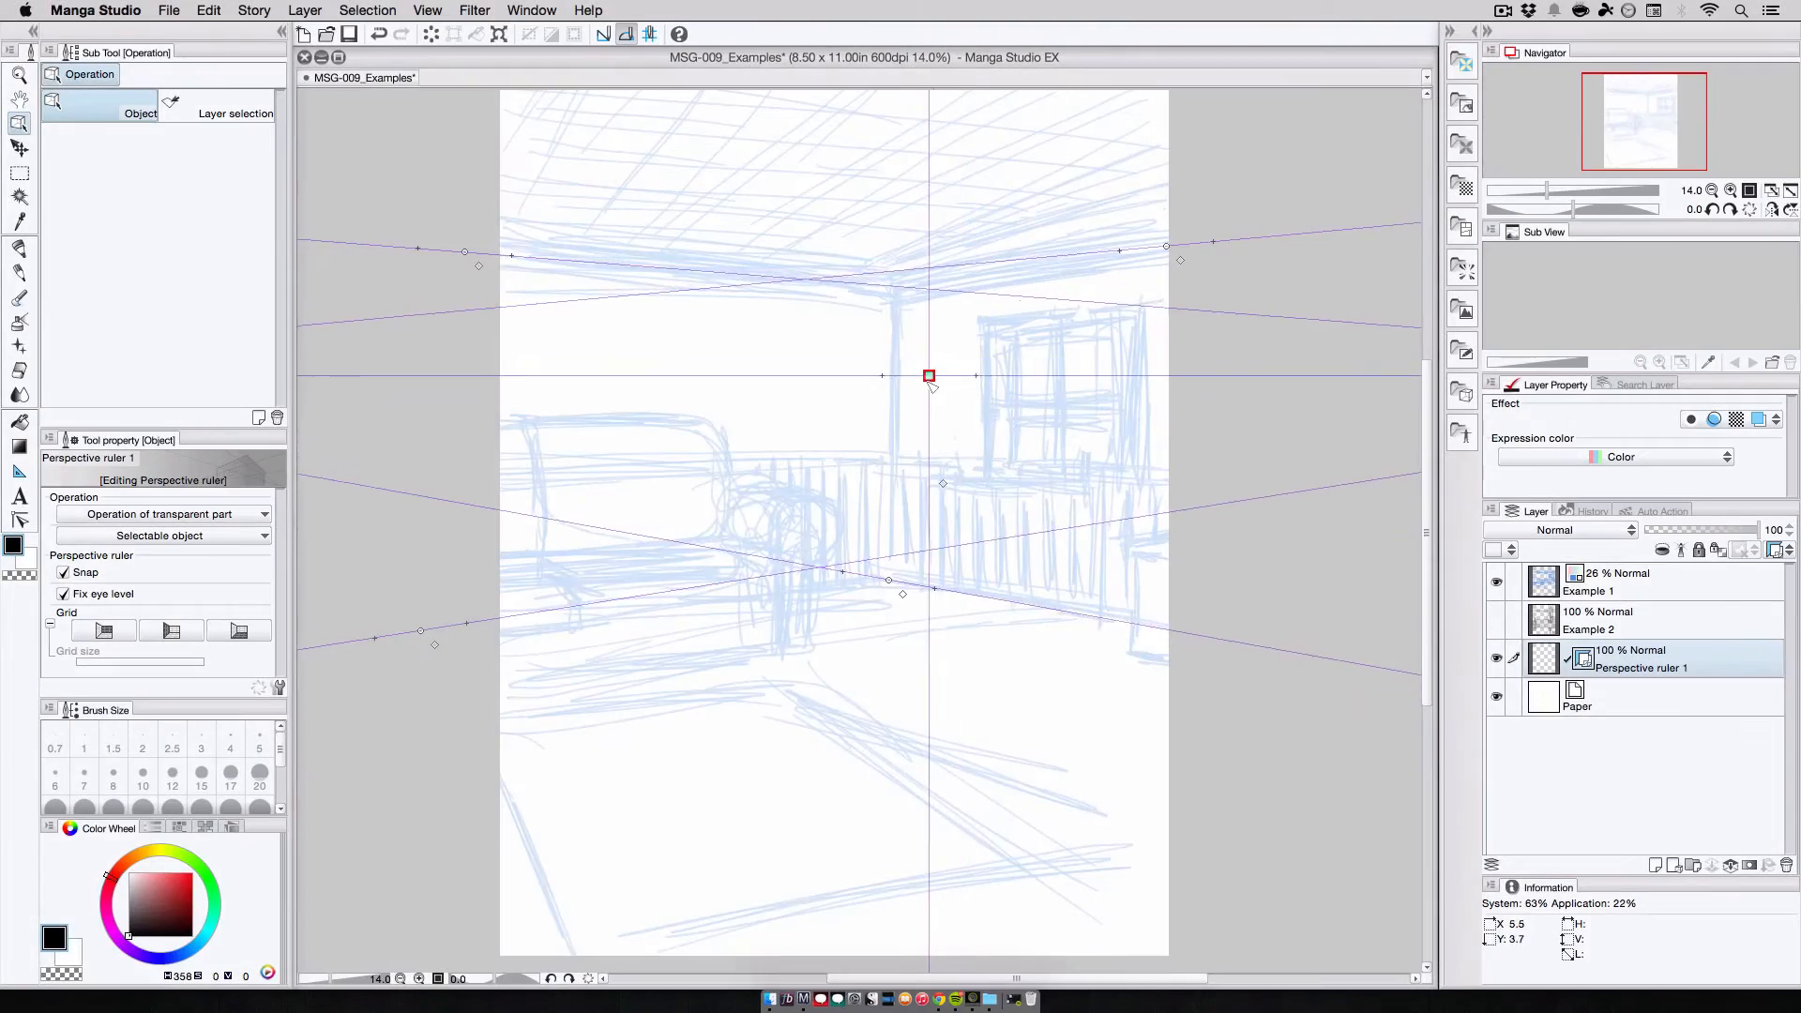
Step: On MSG-009_Examples, align the center of vision point with the room's vertical corner and adjust the right wall's guide to meet it
drag(930, 379, 899, 426)
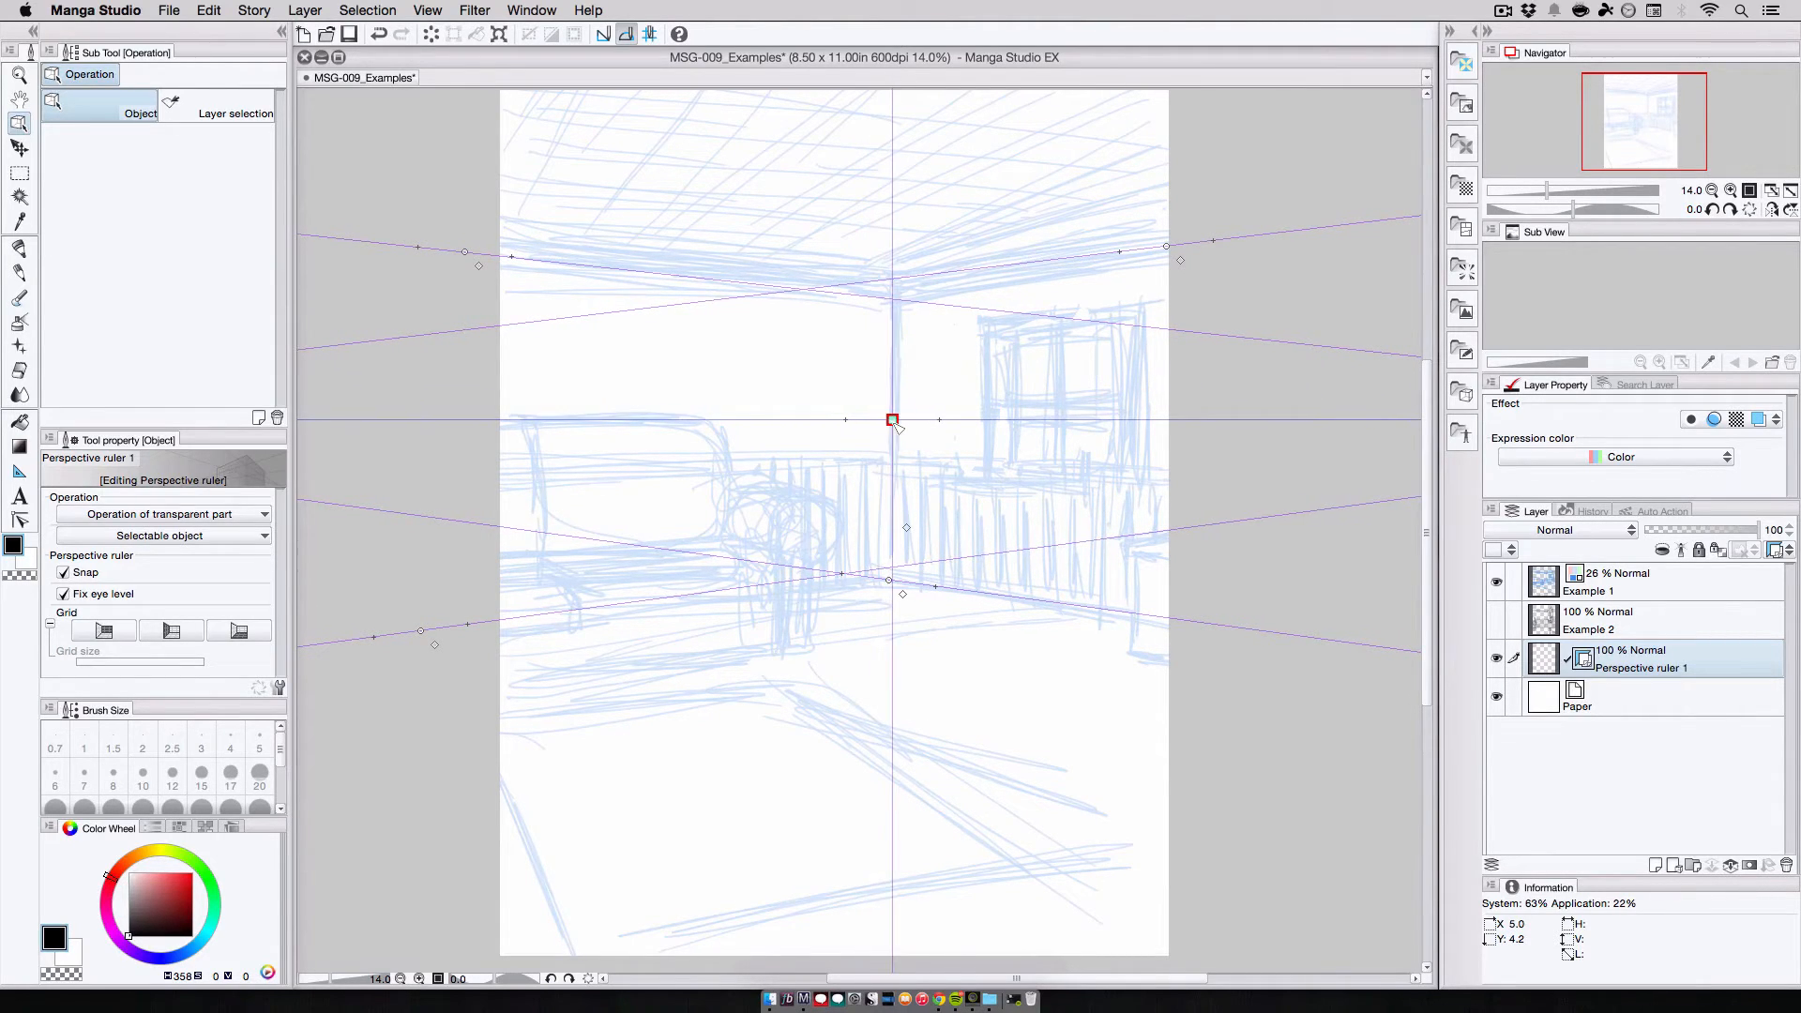
drag(1120, 253, 1120, 256)
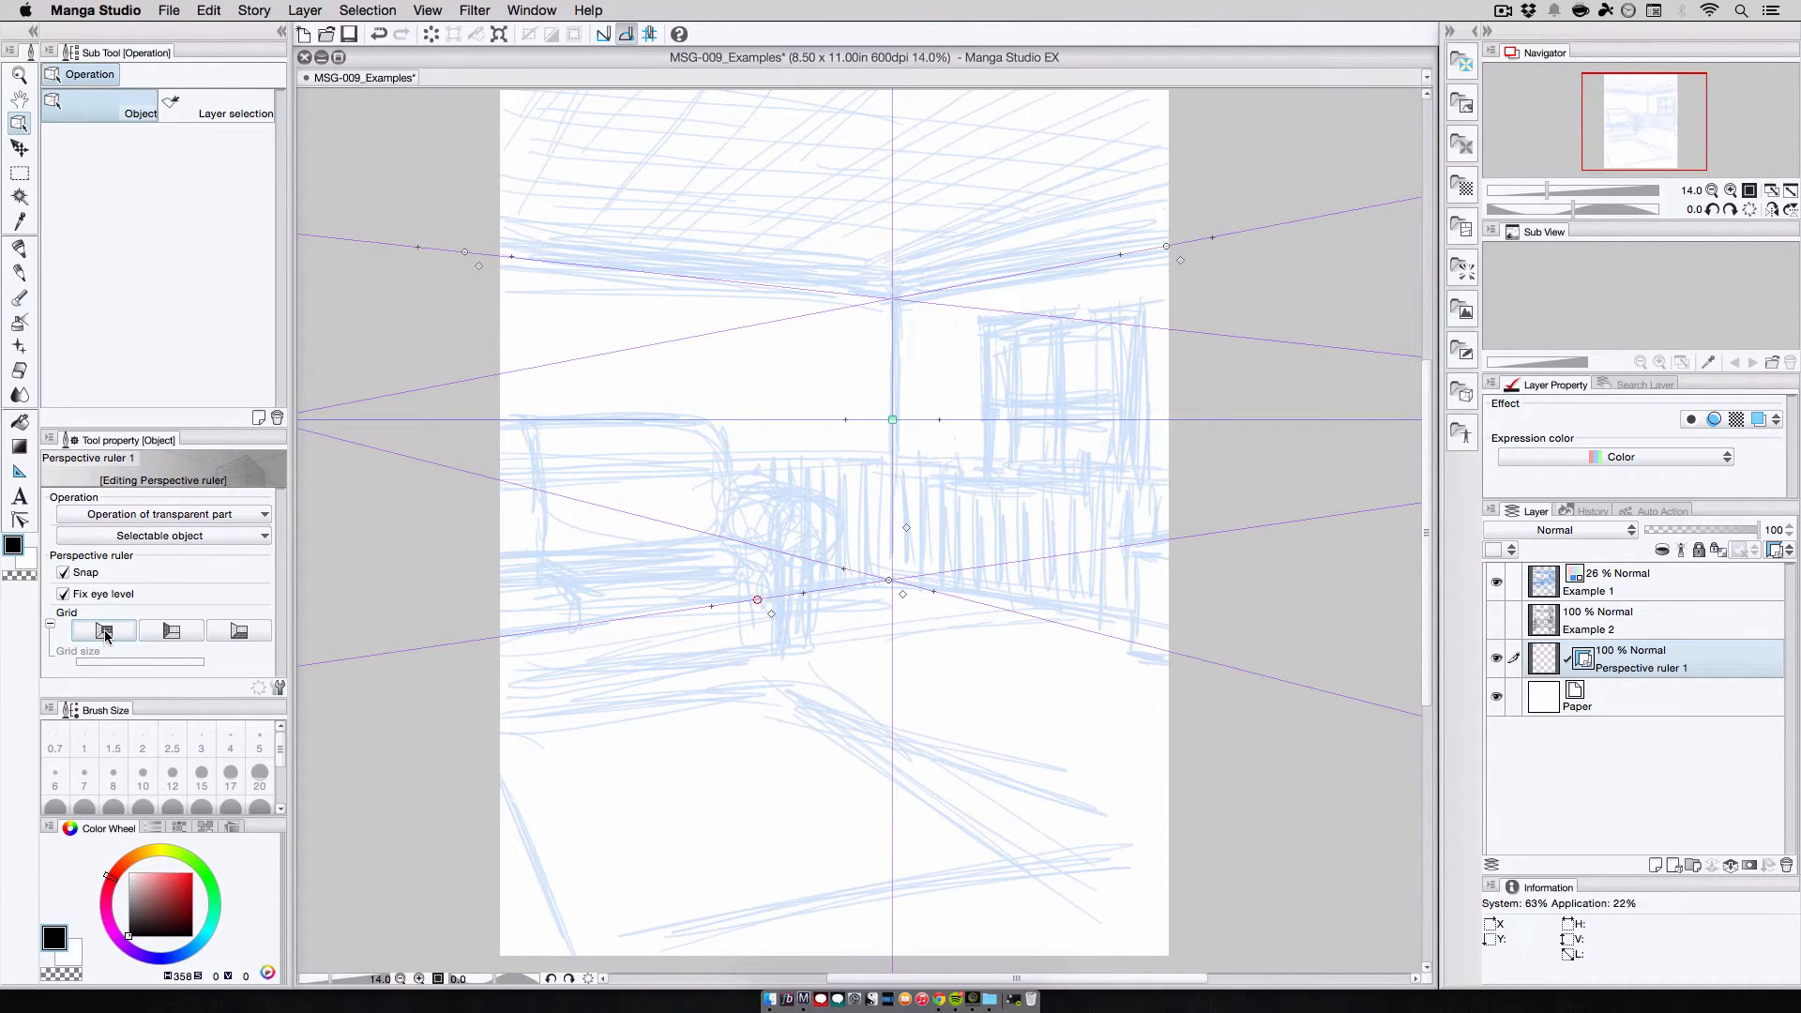
Step: Show the ruler's wall grids at grid size 3.4 and place the grid control point on the room's floor corner
click(172, 630)
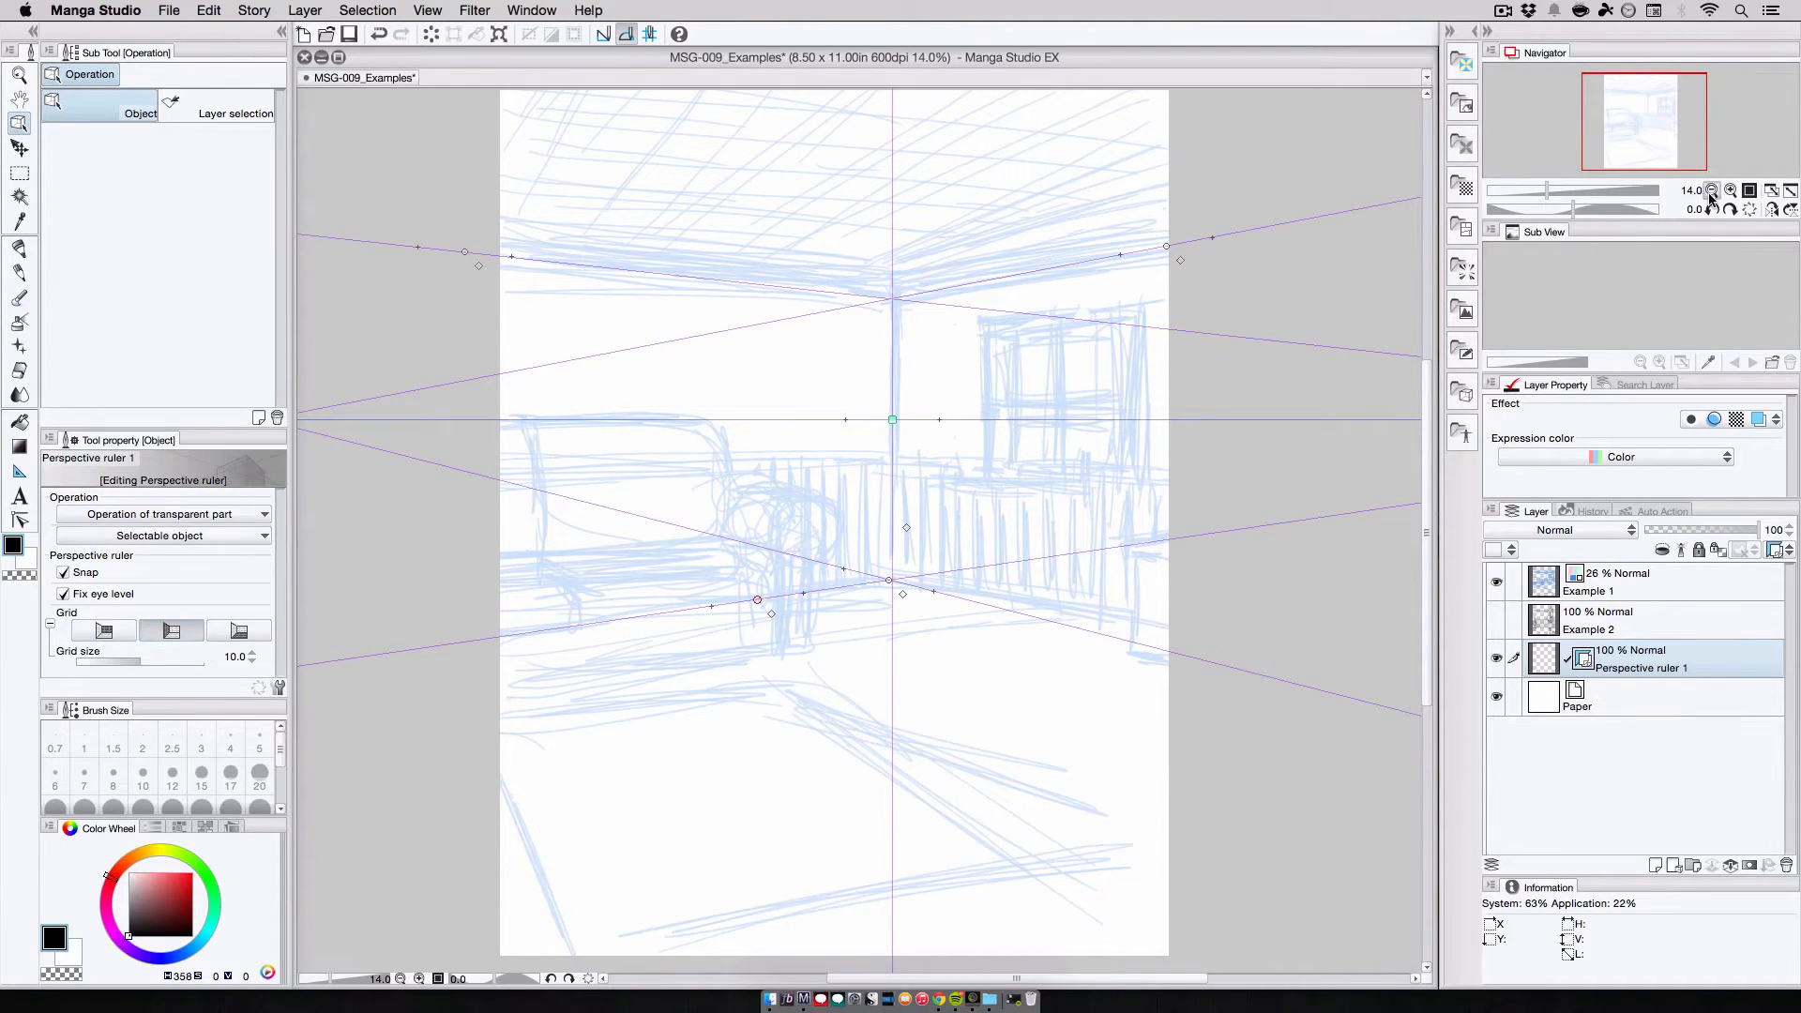
click(1711, 190)
click(1711, 191)
click(1711, 190)
click(1711, 190)
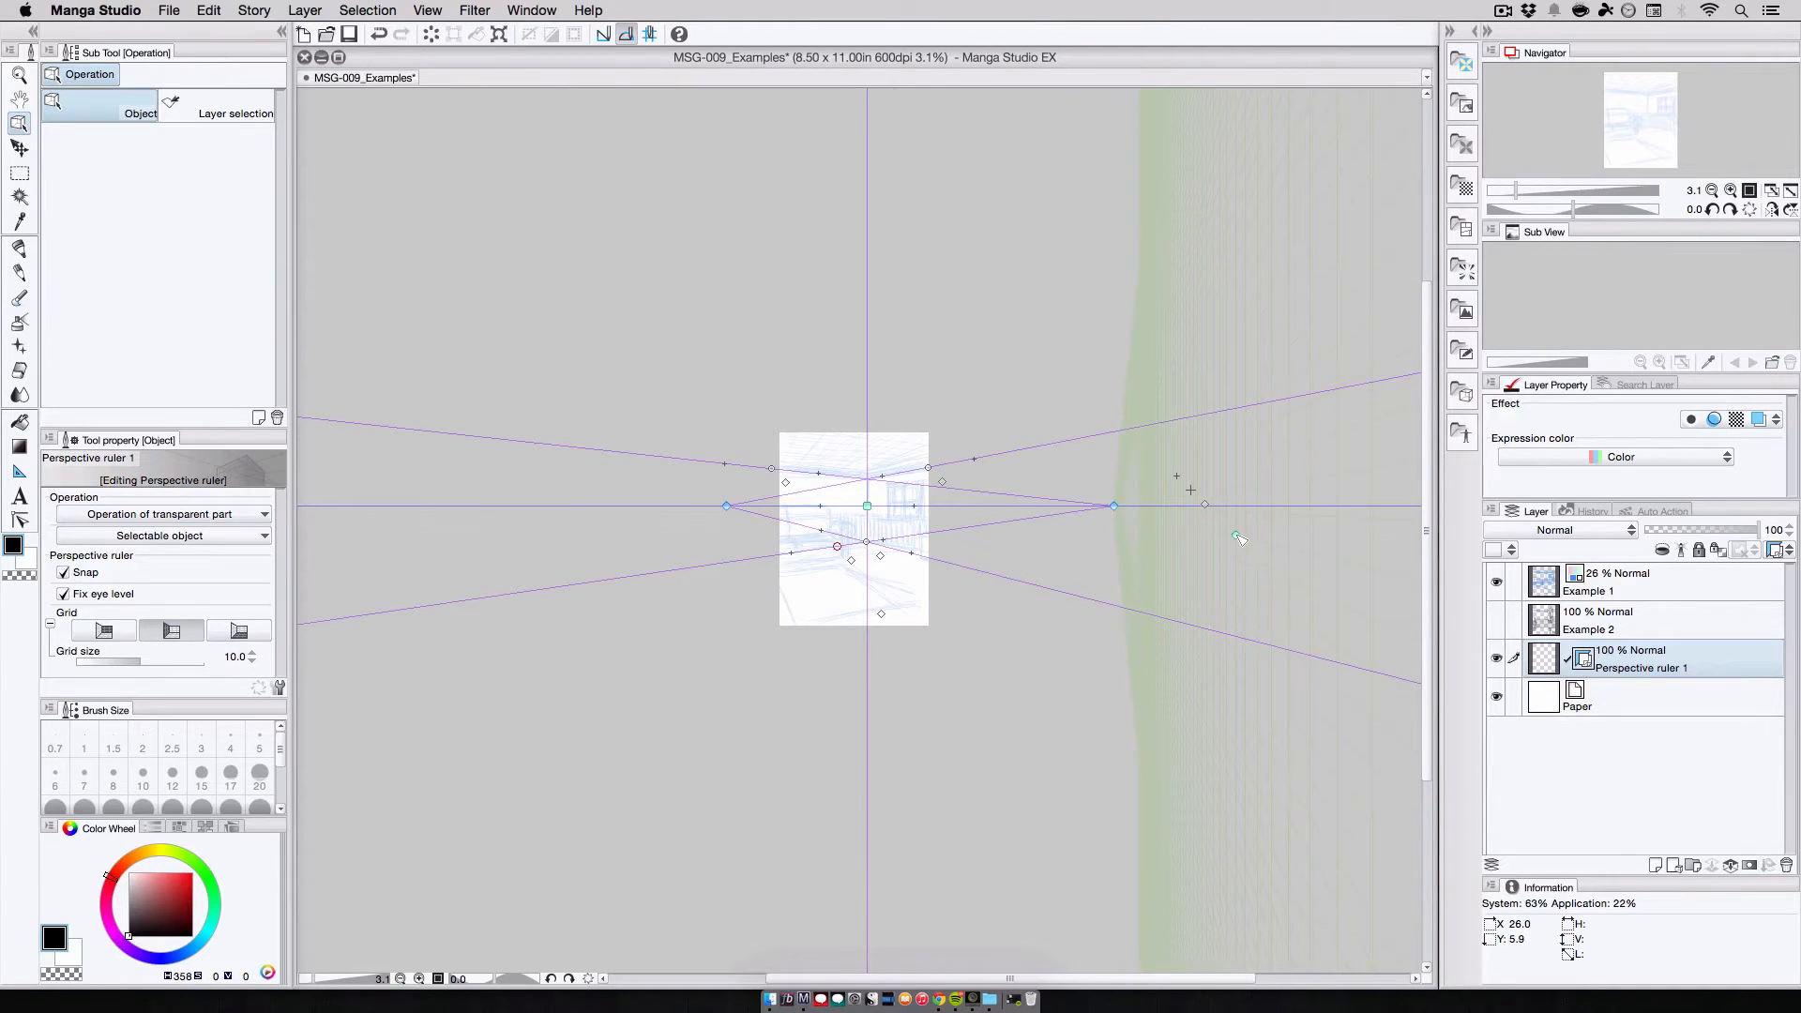
drag(1236, 536, 913, 530)
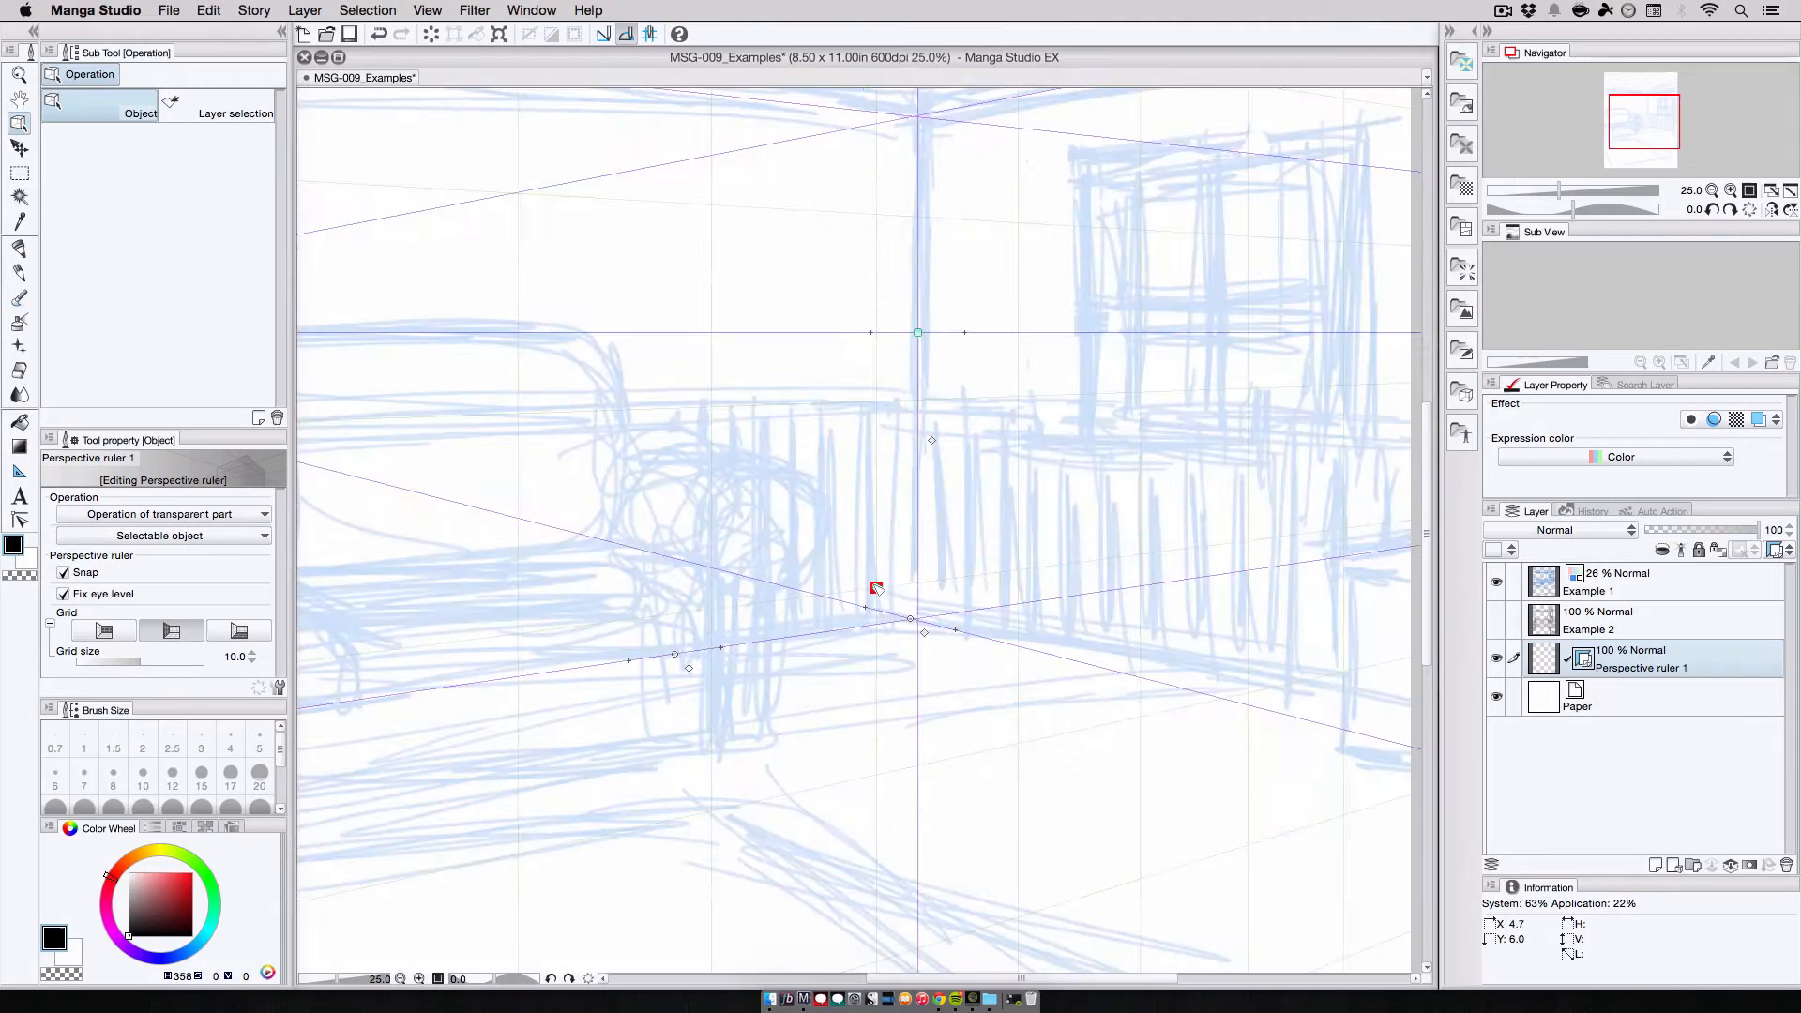
drag(877, 589, 916, 603)
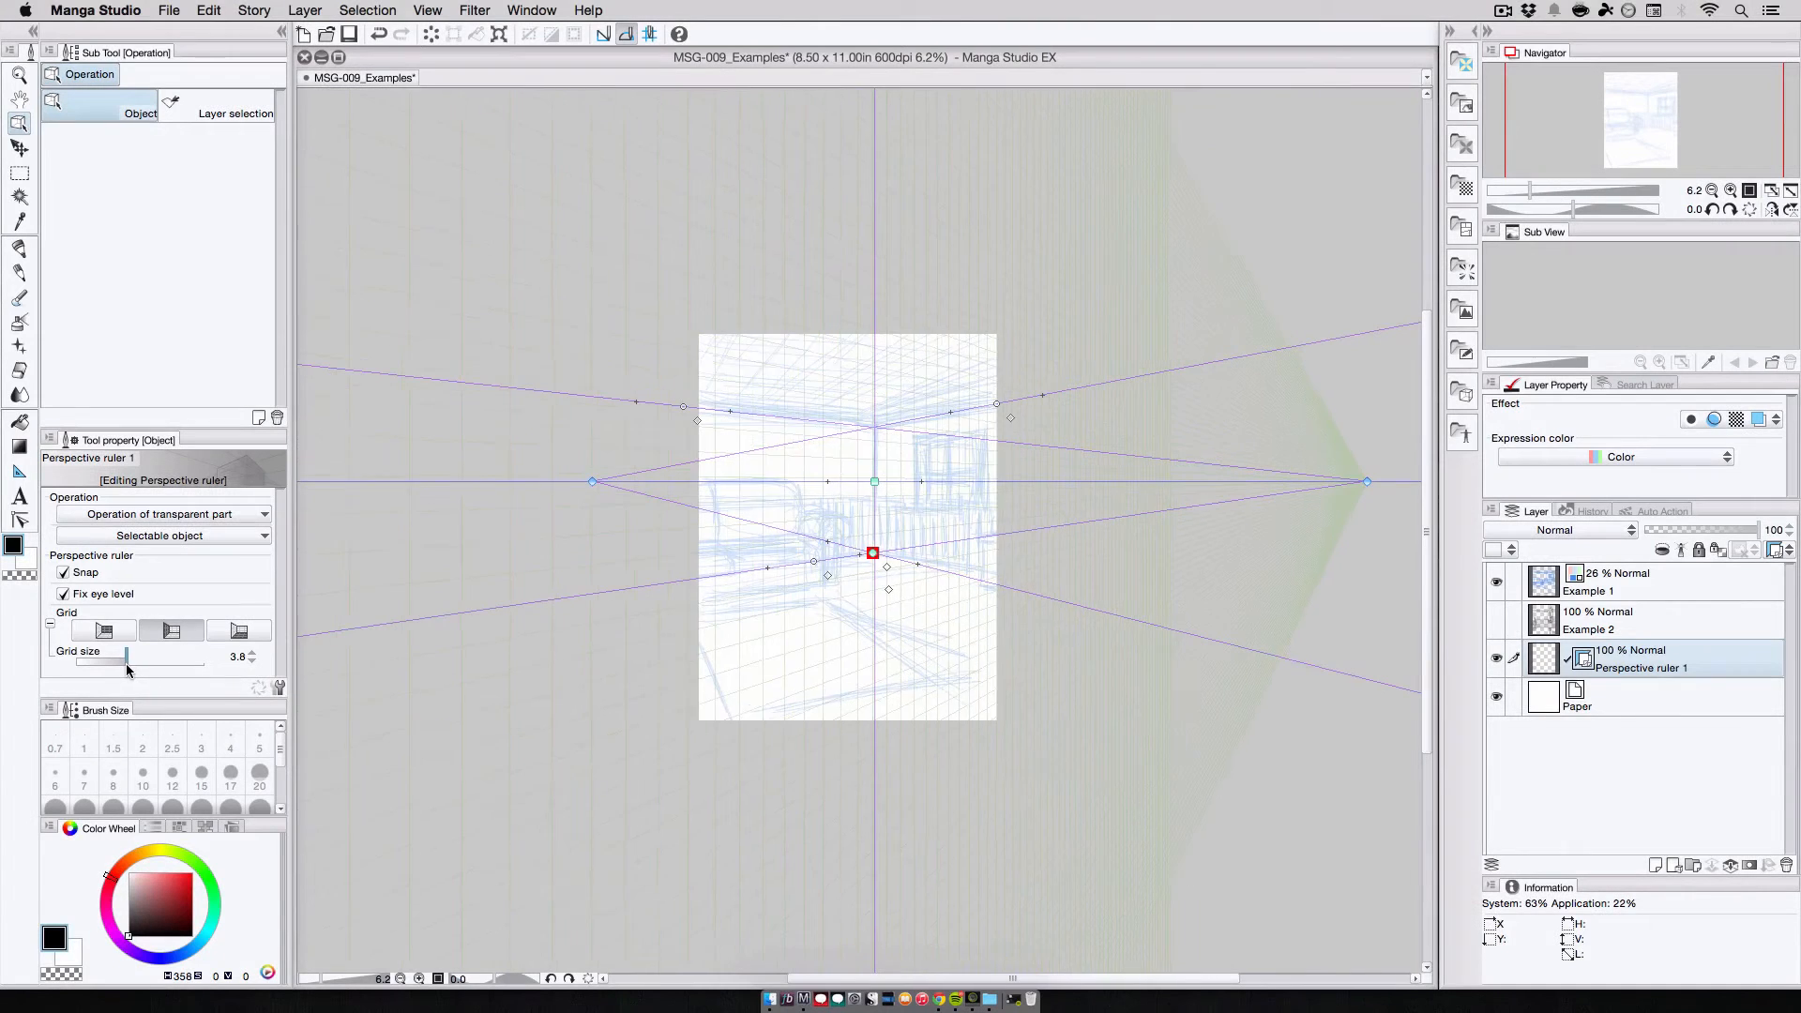
click(1731, 191)
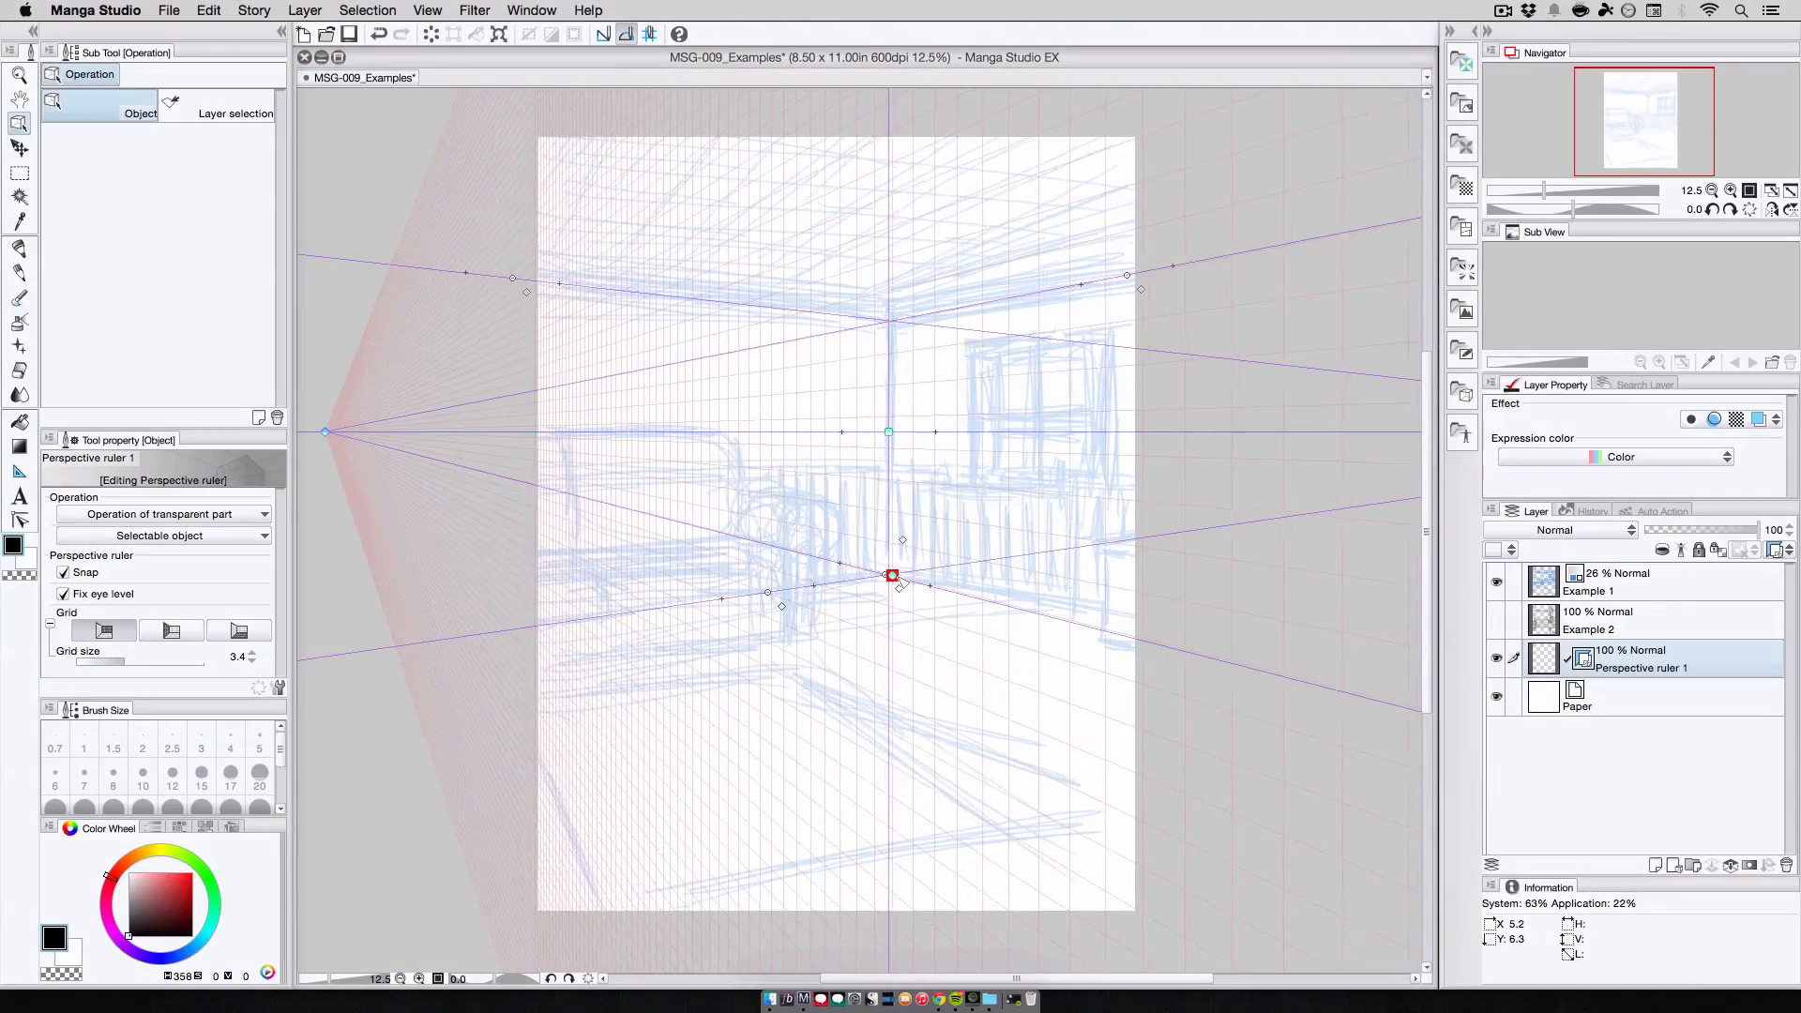
drag(892, 575, 888, 574)
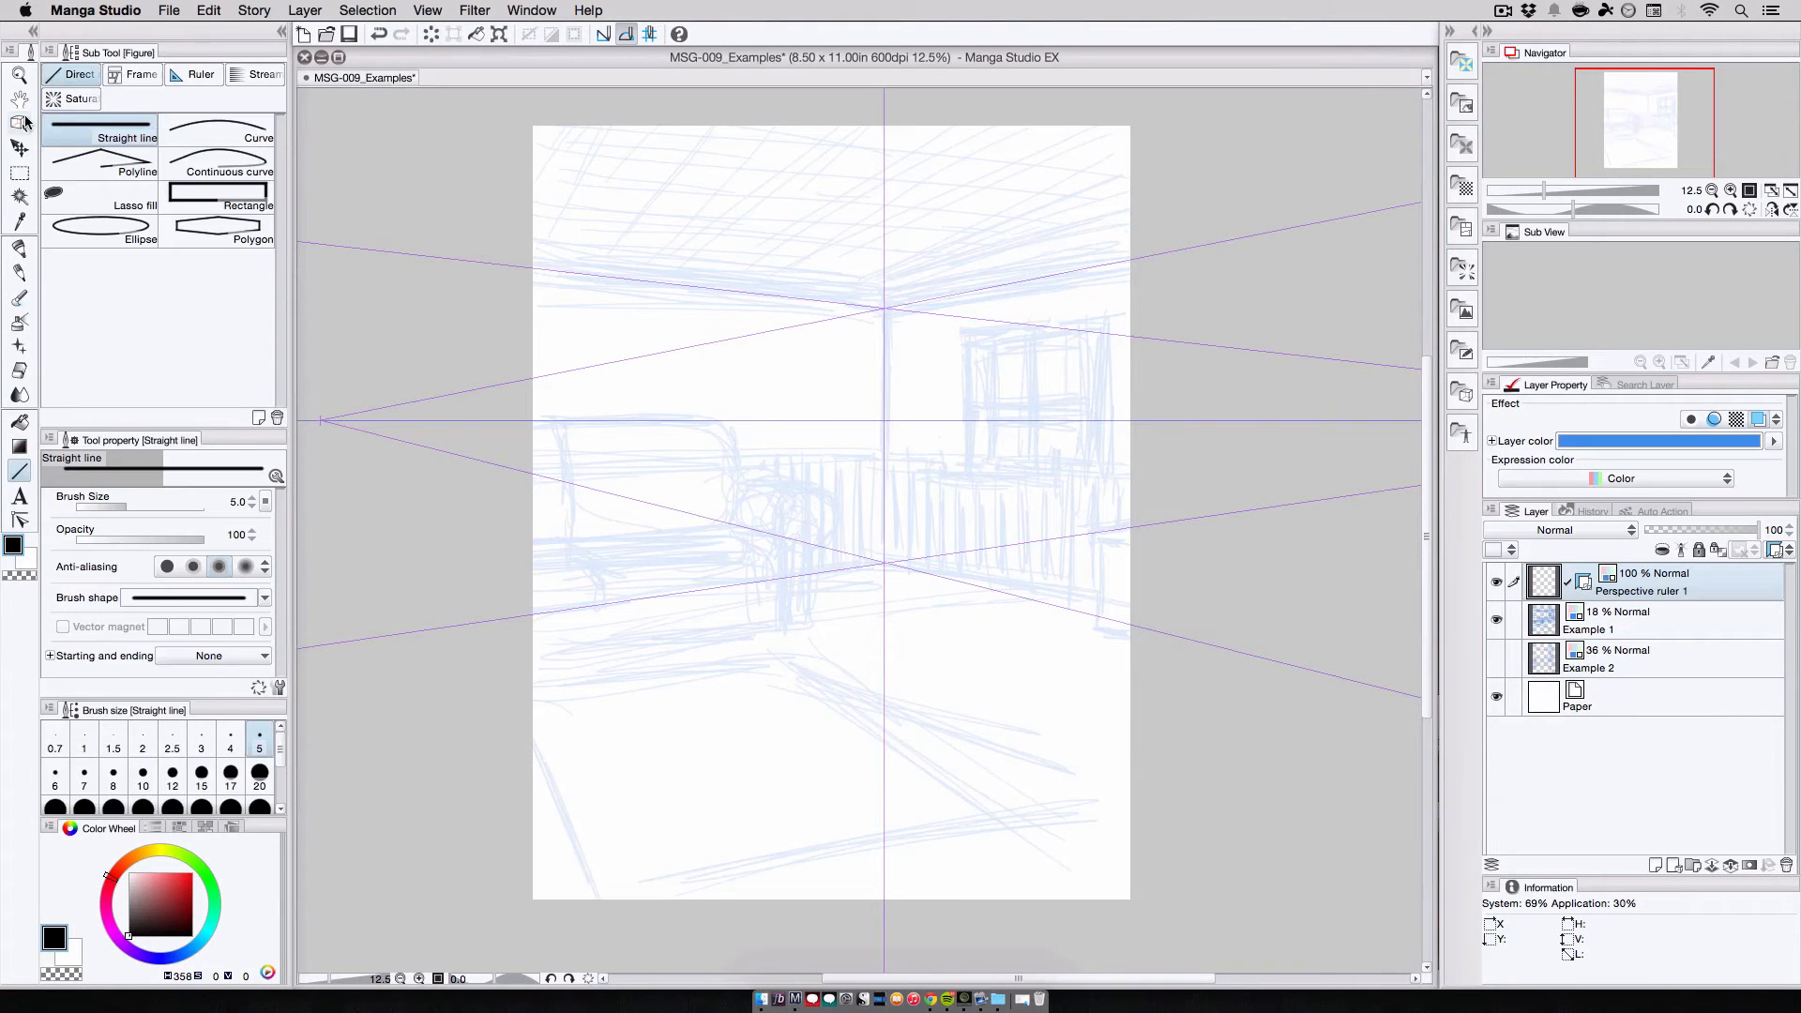
Step: Fix the vanishing point of the right wall's guides and try moving its ceiling and floor guides
click(21, 123)
click(881, 312)
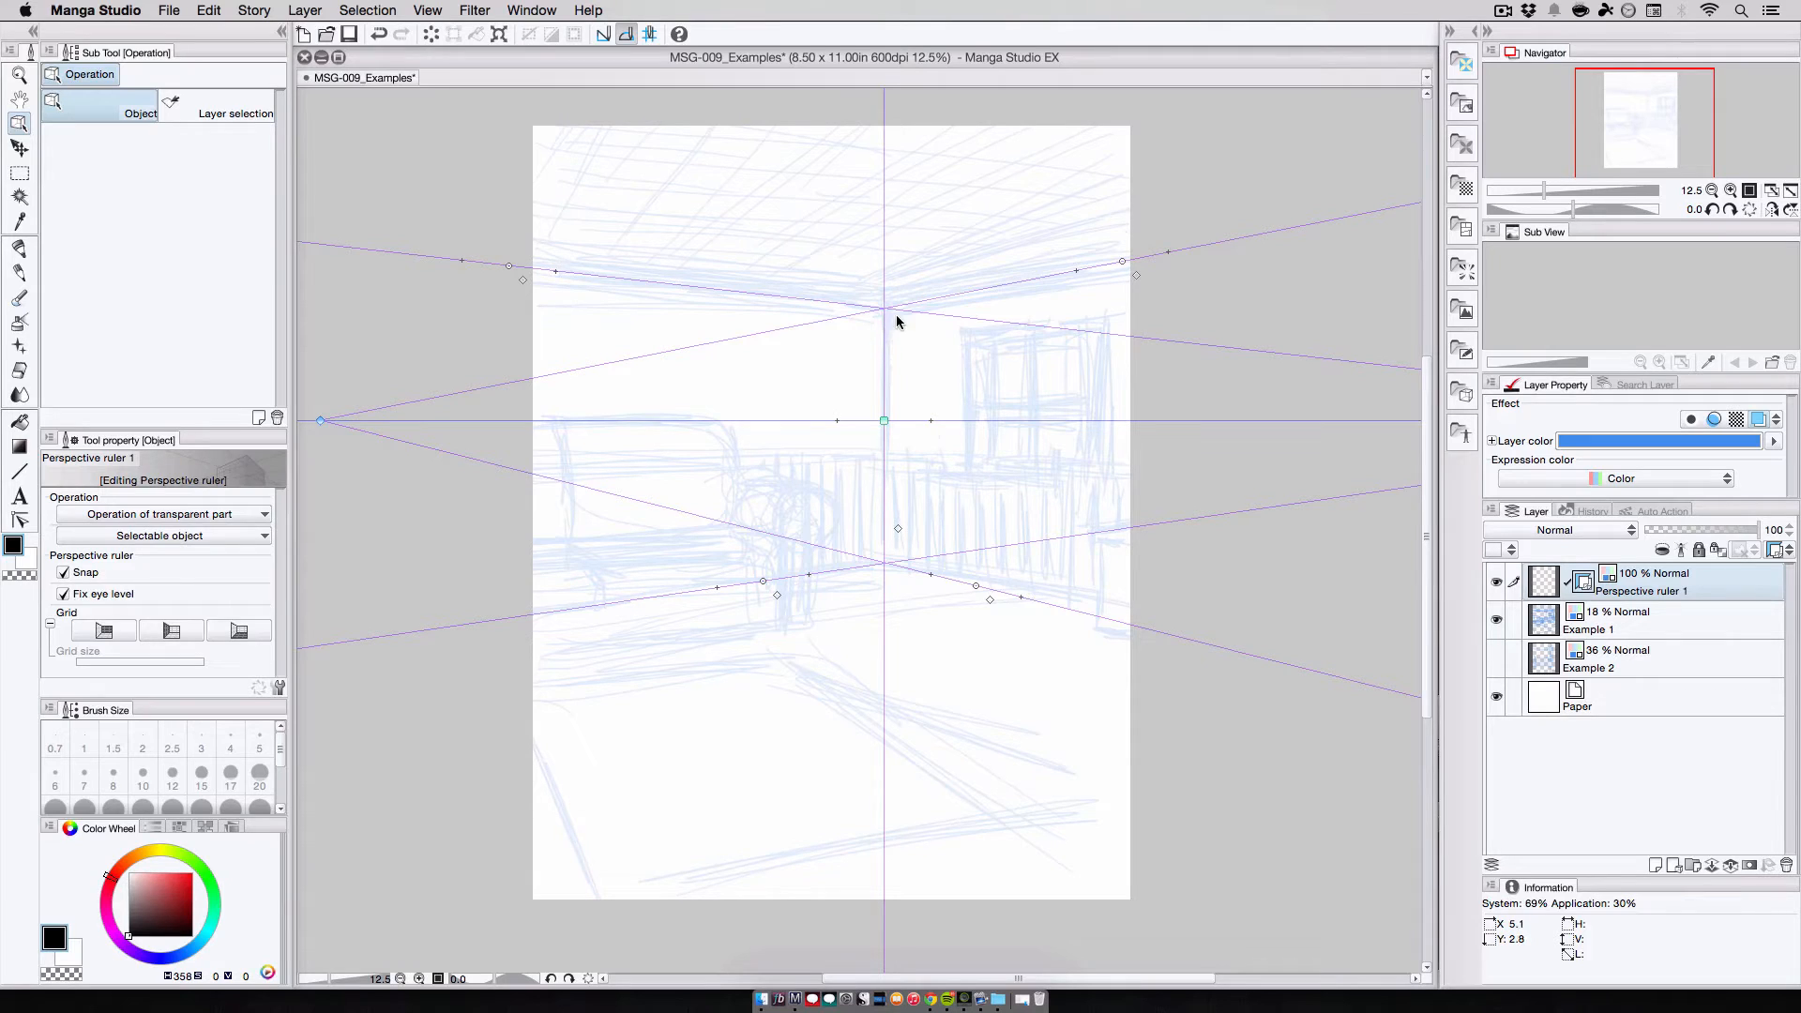
right_click(1125, 264)
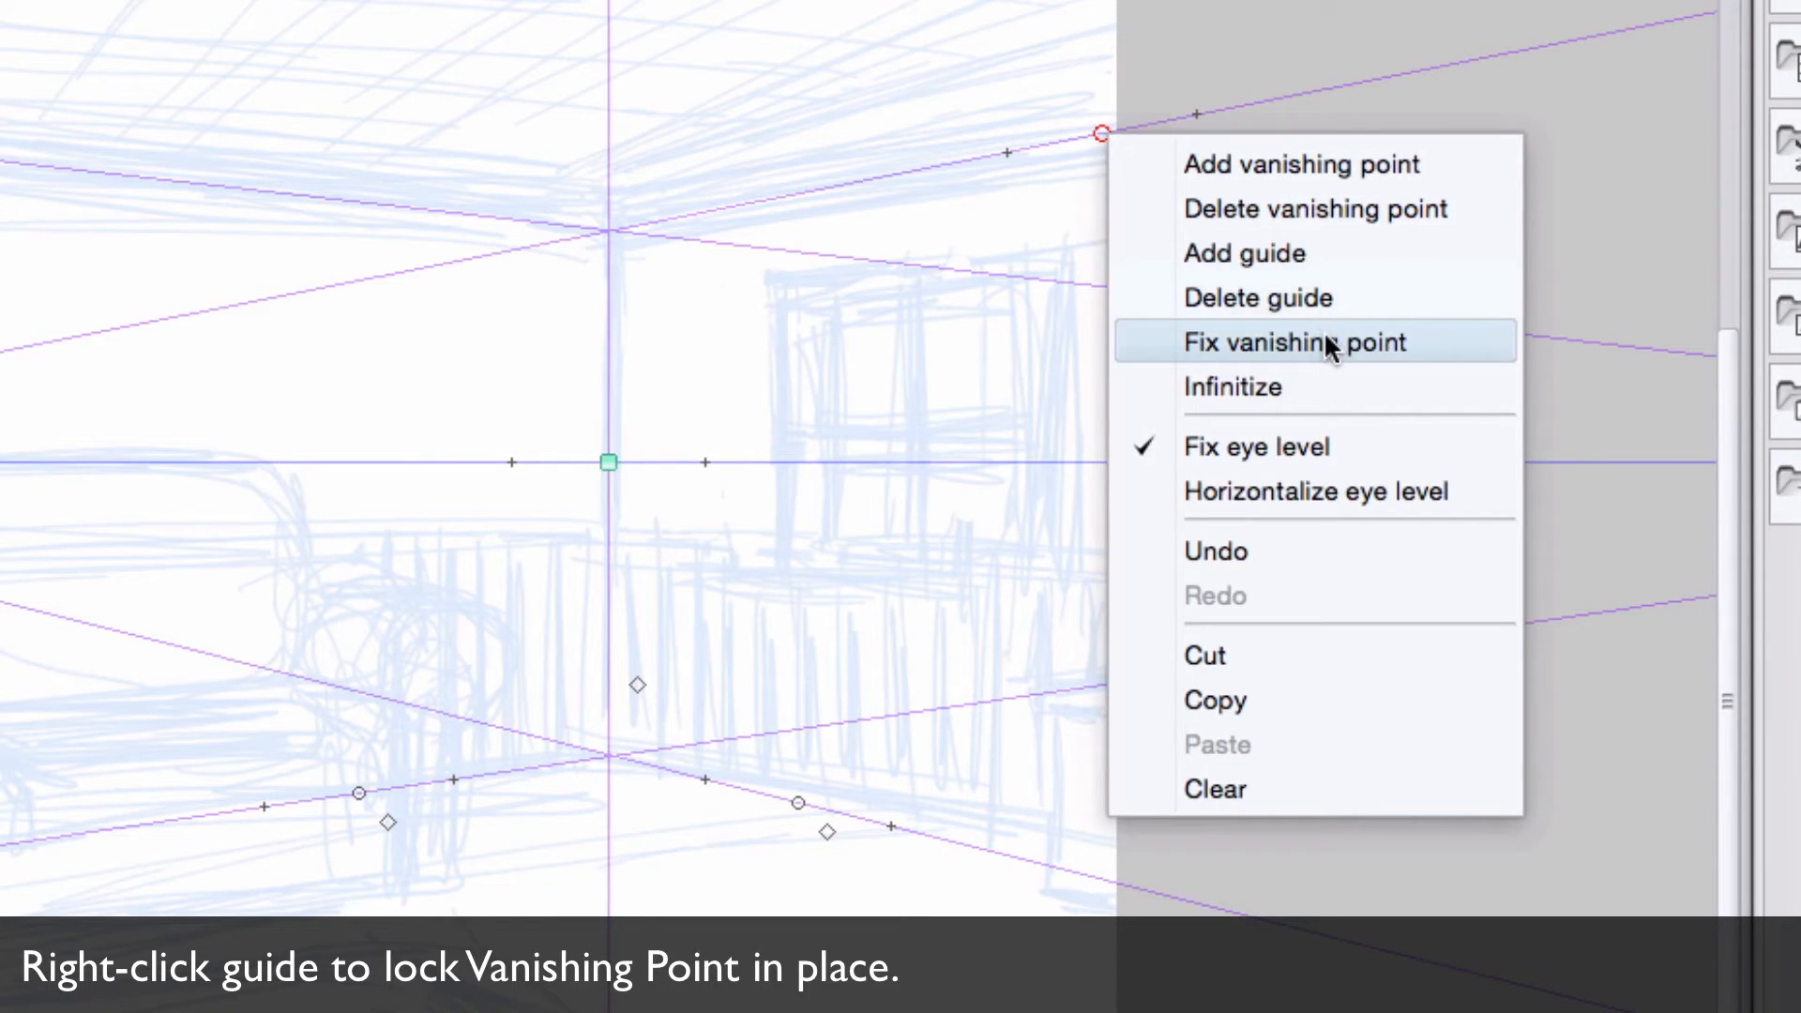
click(1326, 339)
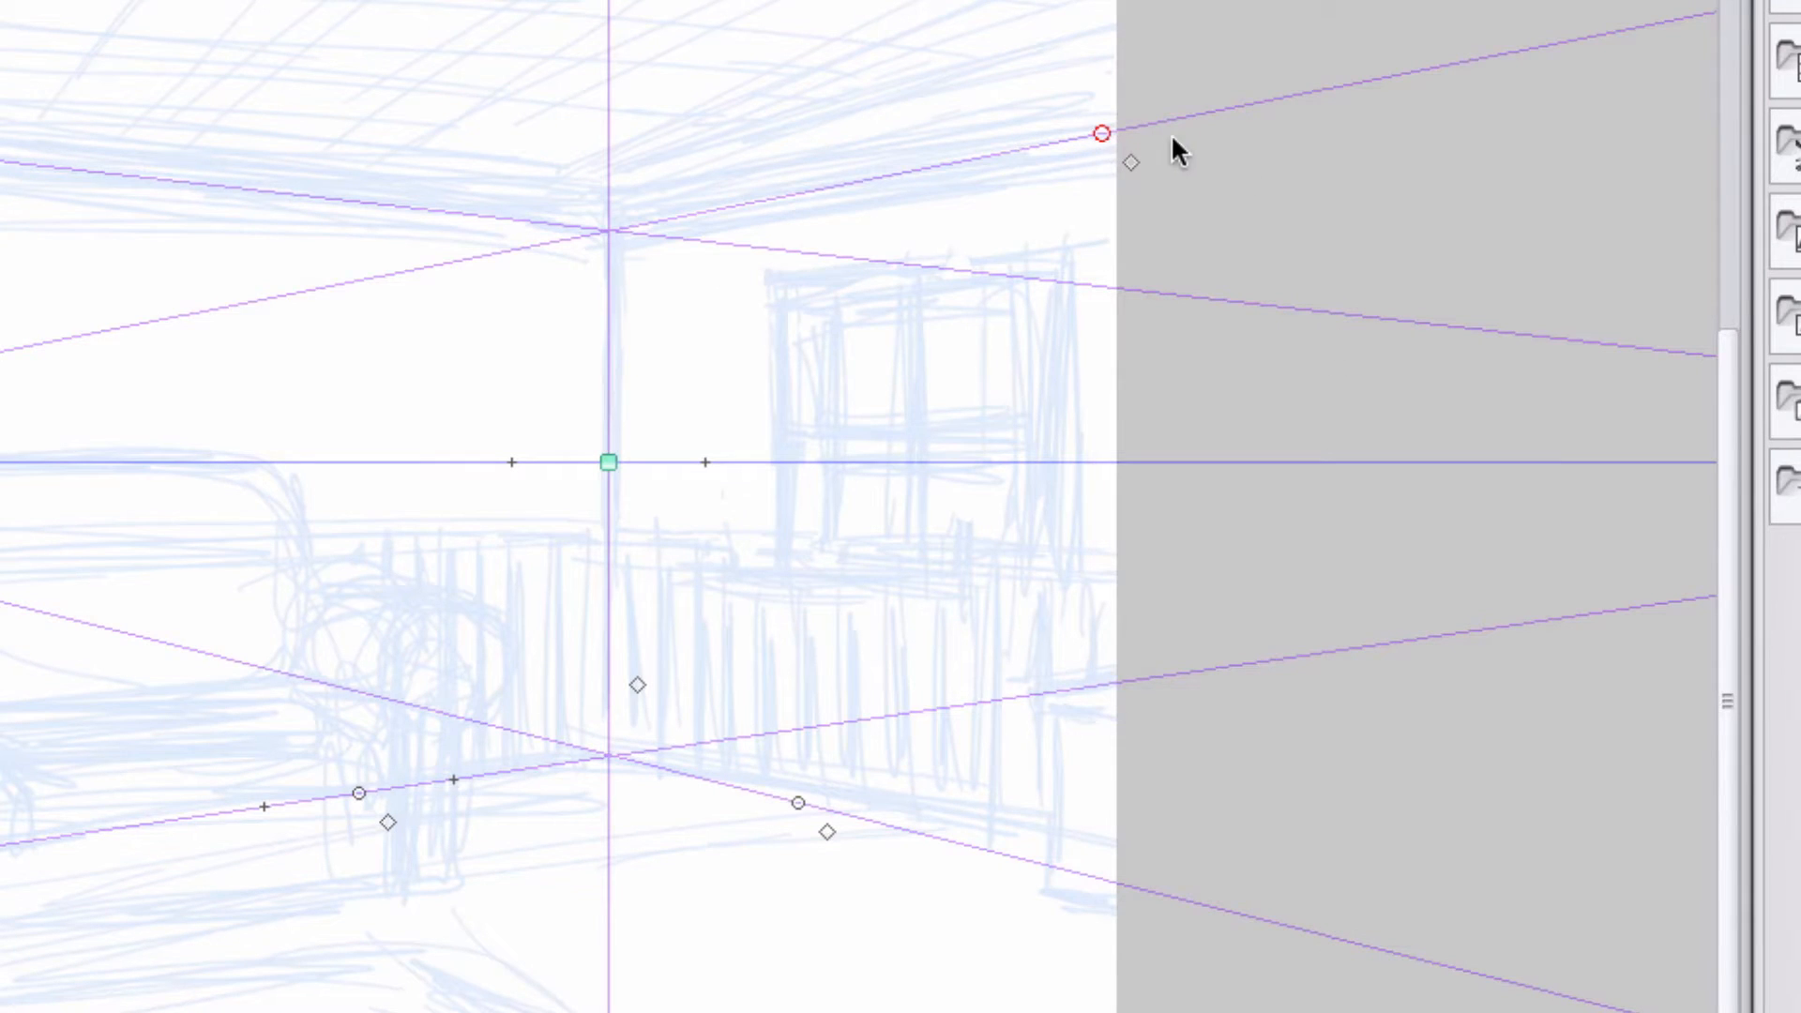
drag(1102, 133, 1169, 141)
mouse_move(799, 803)
mouse_down()
mouse_move(756, 952)
mouse_move(804, 816)
mouse_up()
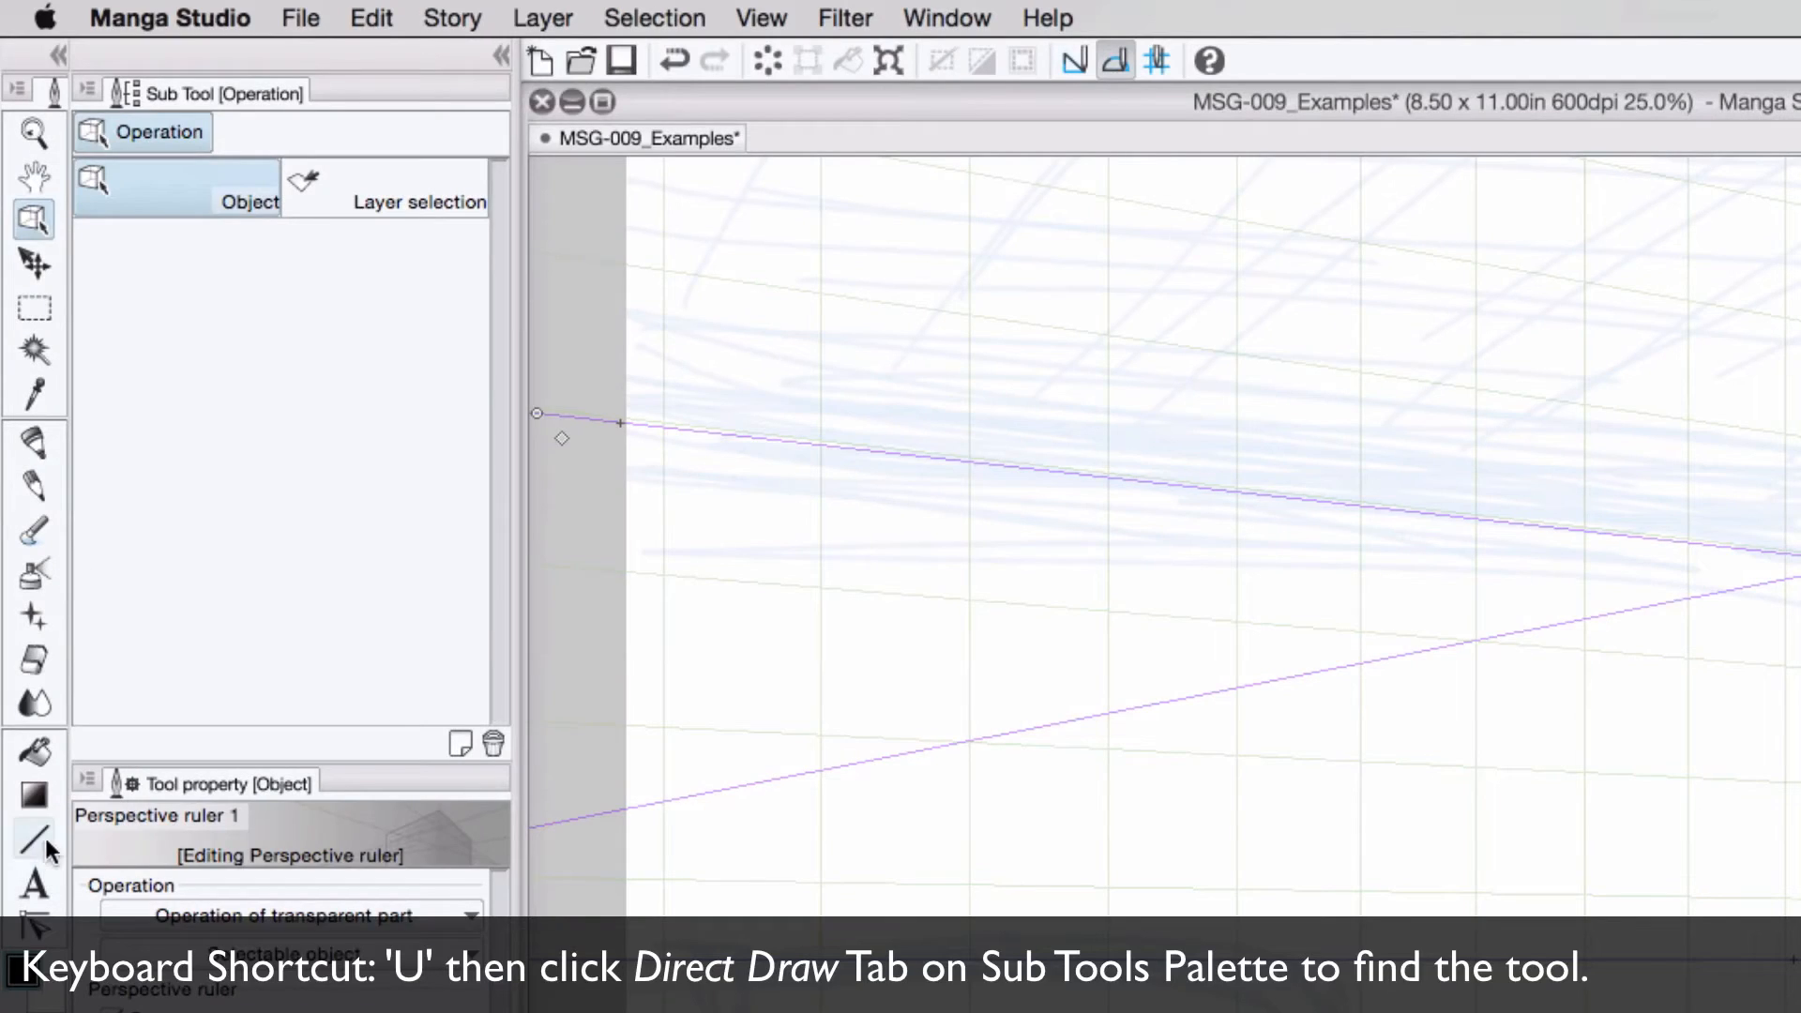
Step: Draw the wall grid lines with the Straight line tool at brush size 5.0, snapping them to the perspective ruler
click(36, 838)
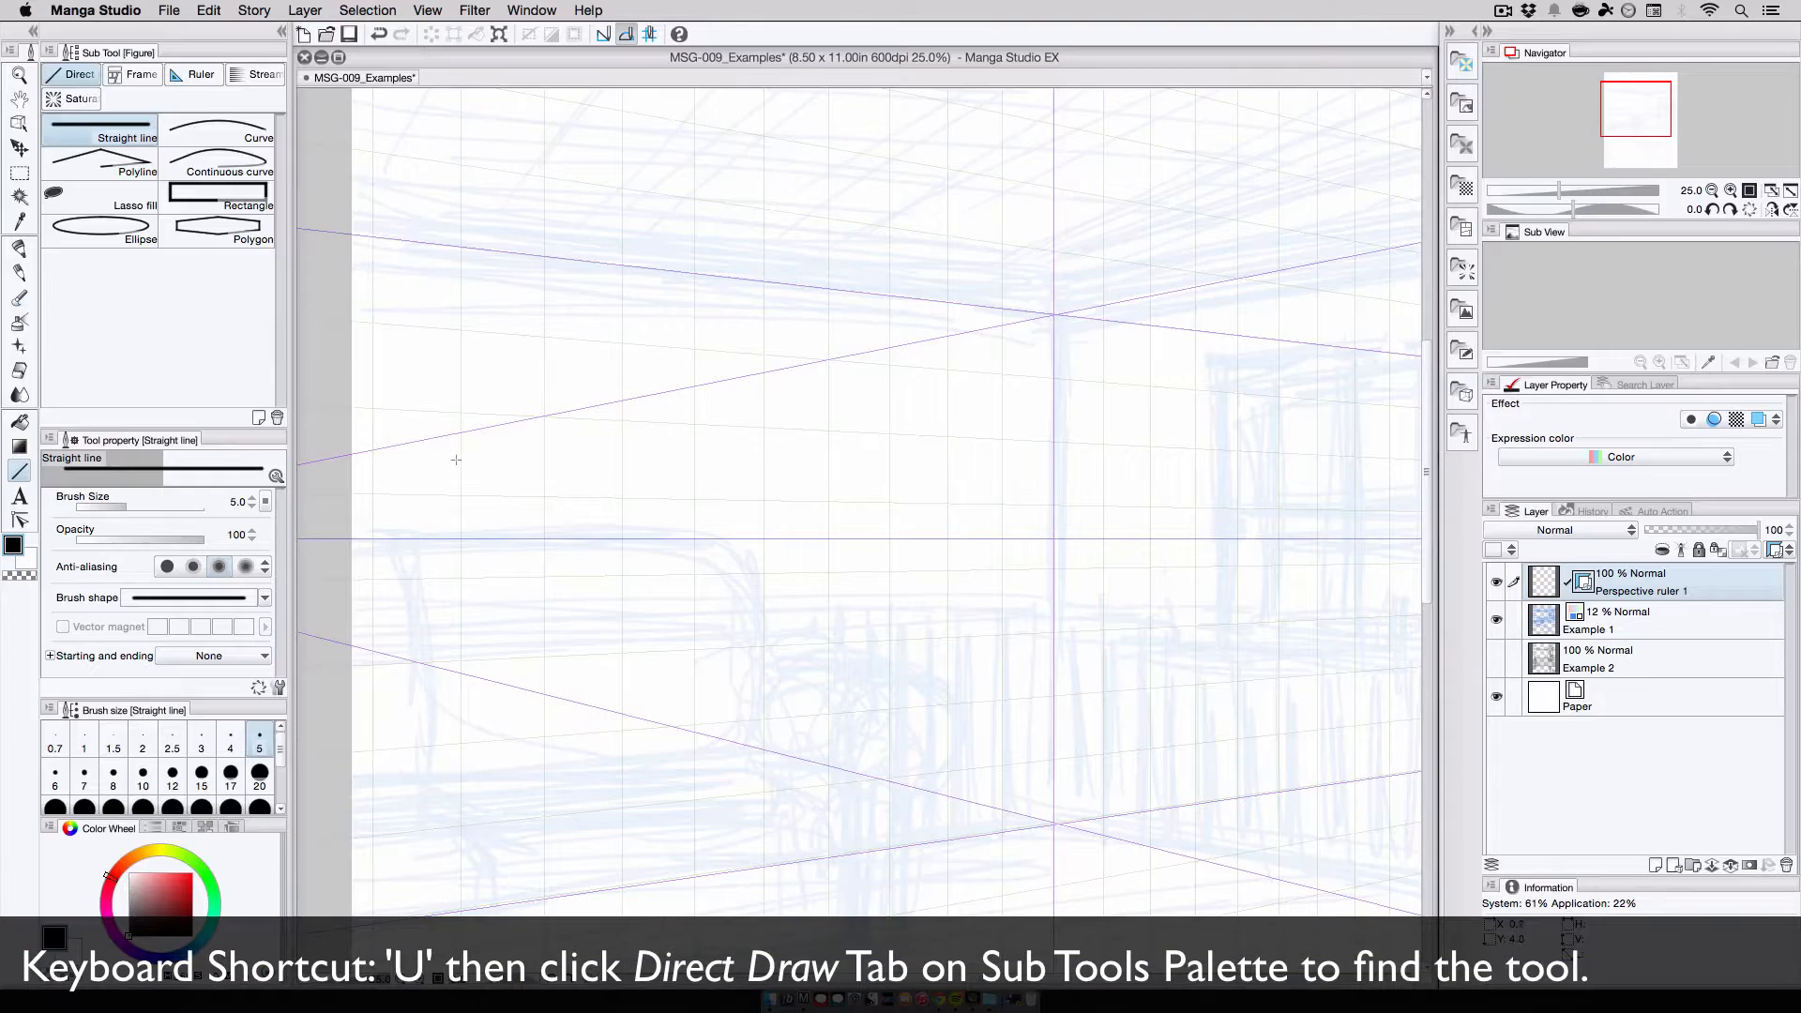
drag(322, 580, 1049, 581)
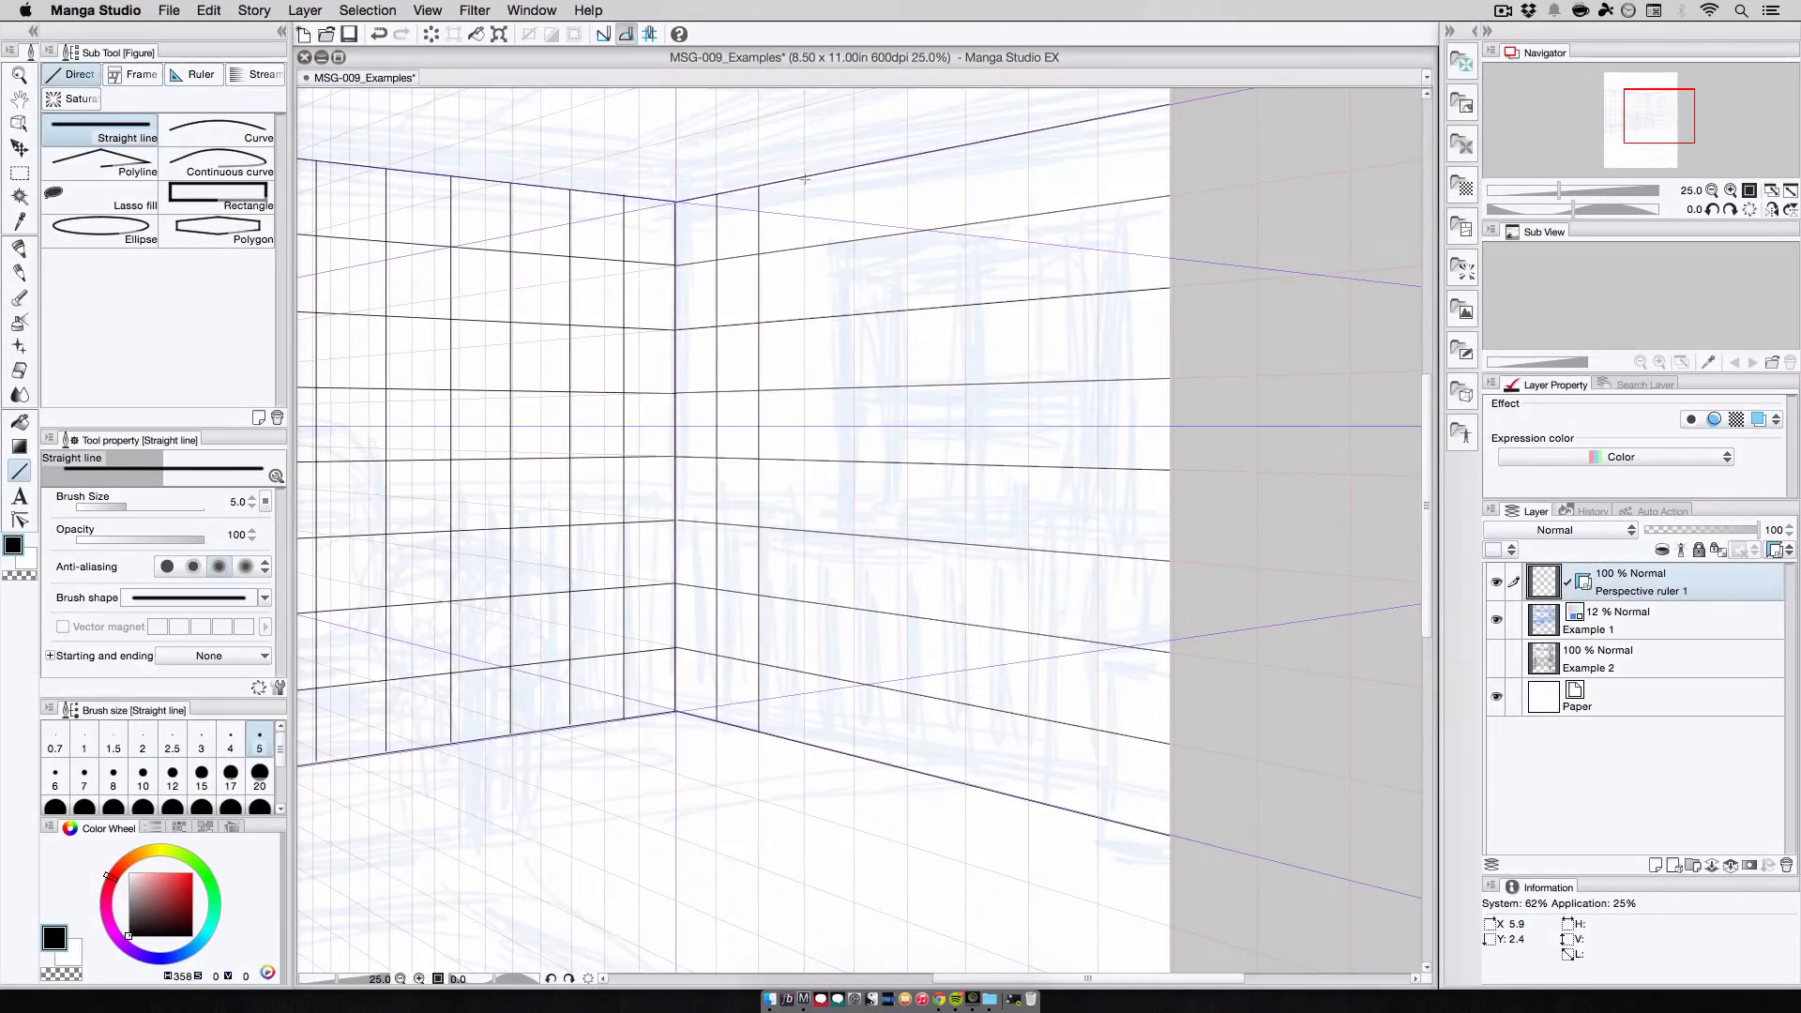
drag(805, 176, 804, 521)
drag(805, 521, 805, 693)
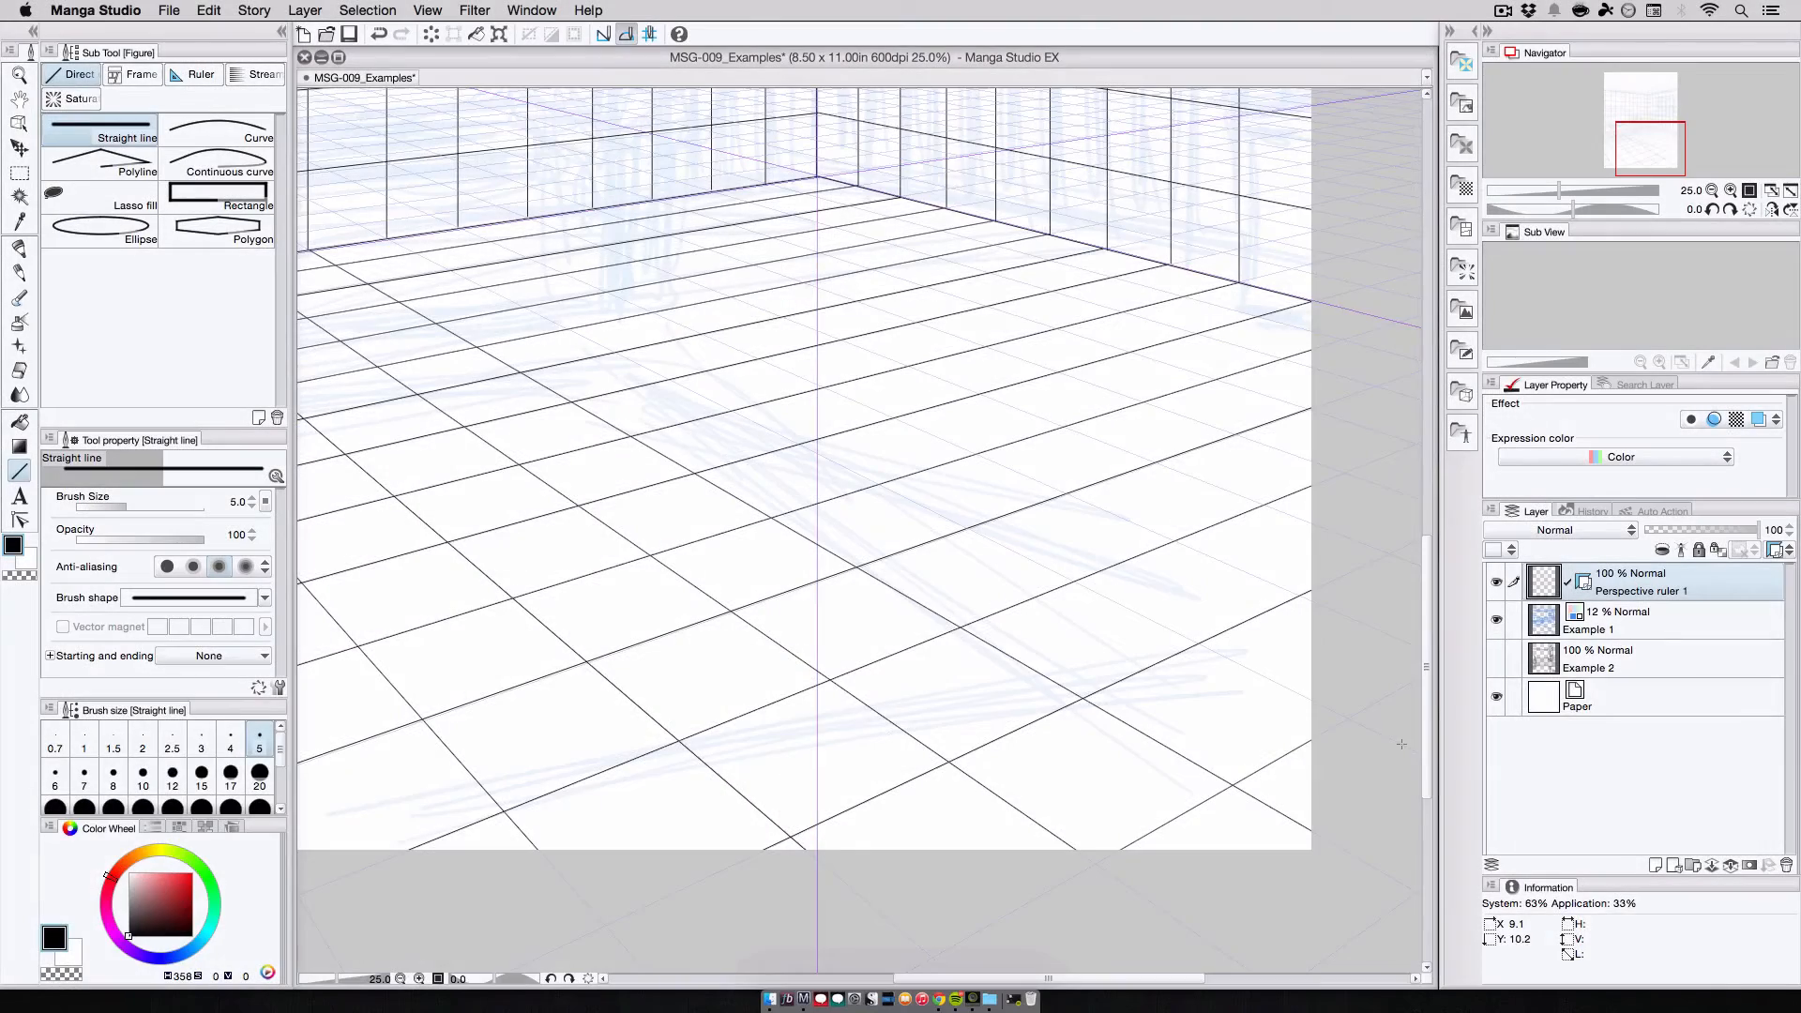
Step: Draw straight floor grid lines from beyond the page's right edge to the base of the left wall
drag(1398, 744, 385, 237)
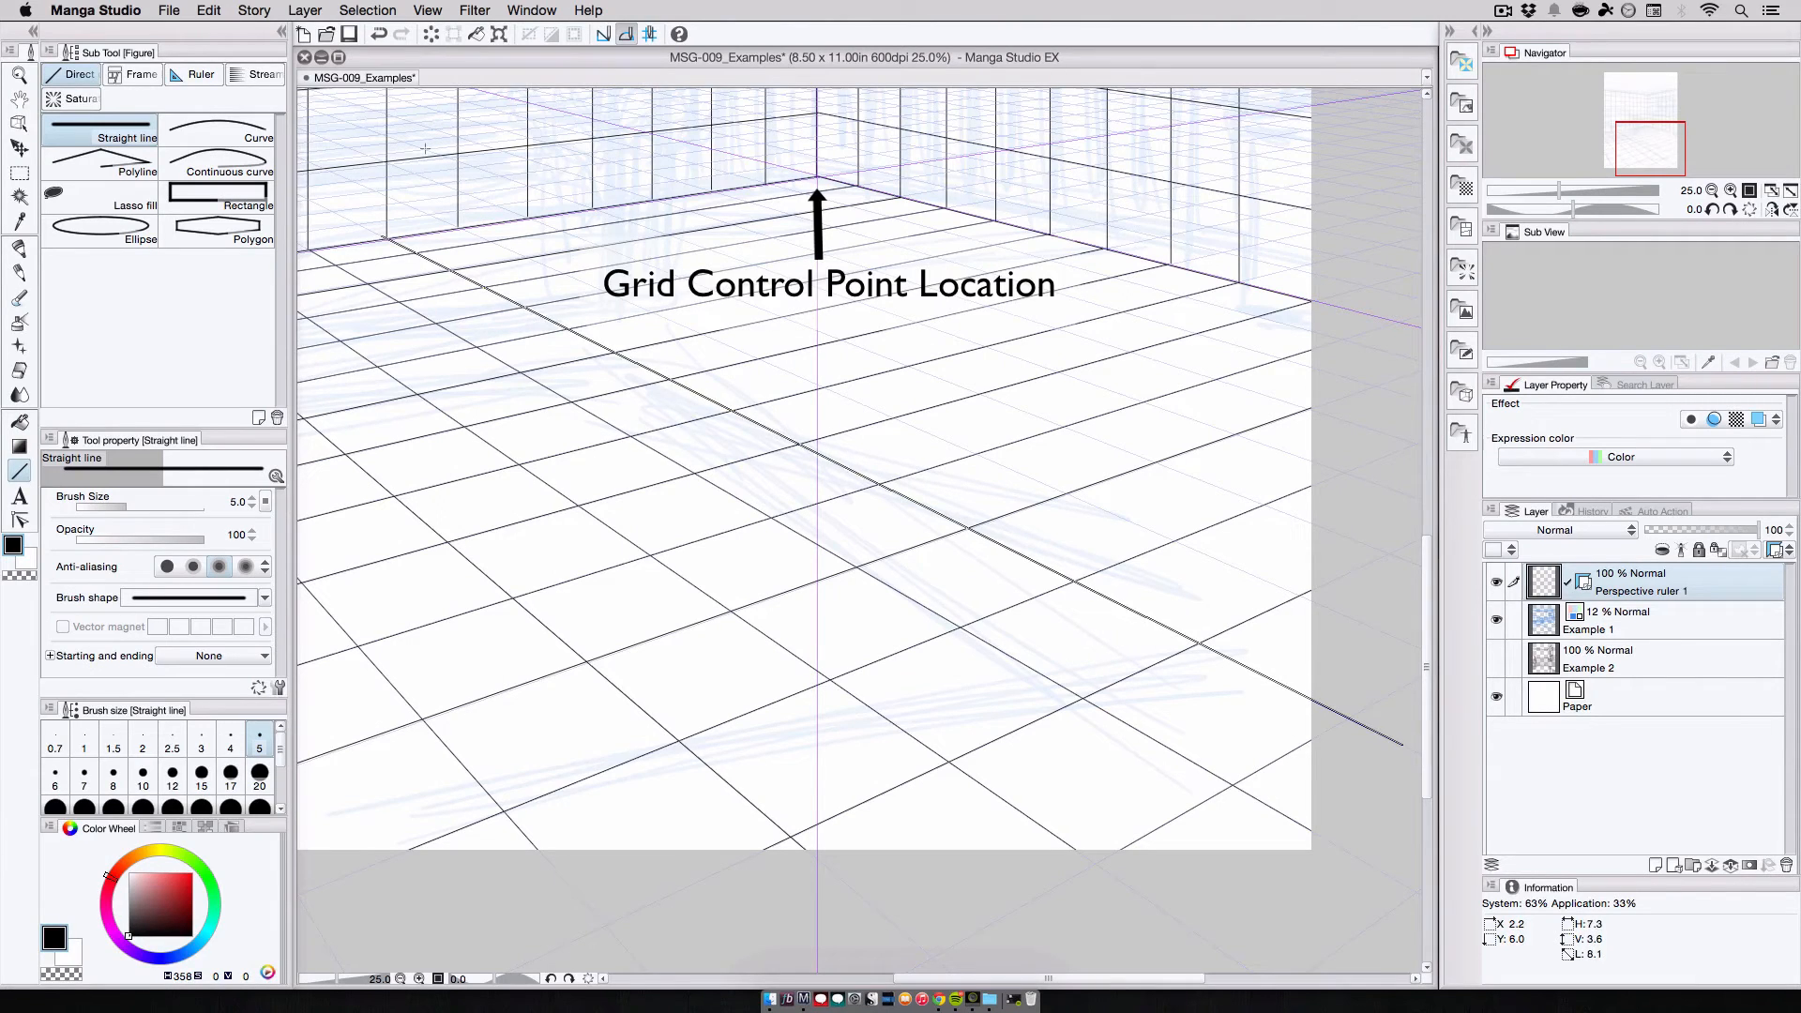
drag(429, 150, 429, 150)
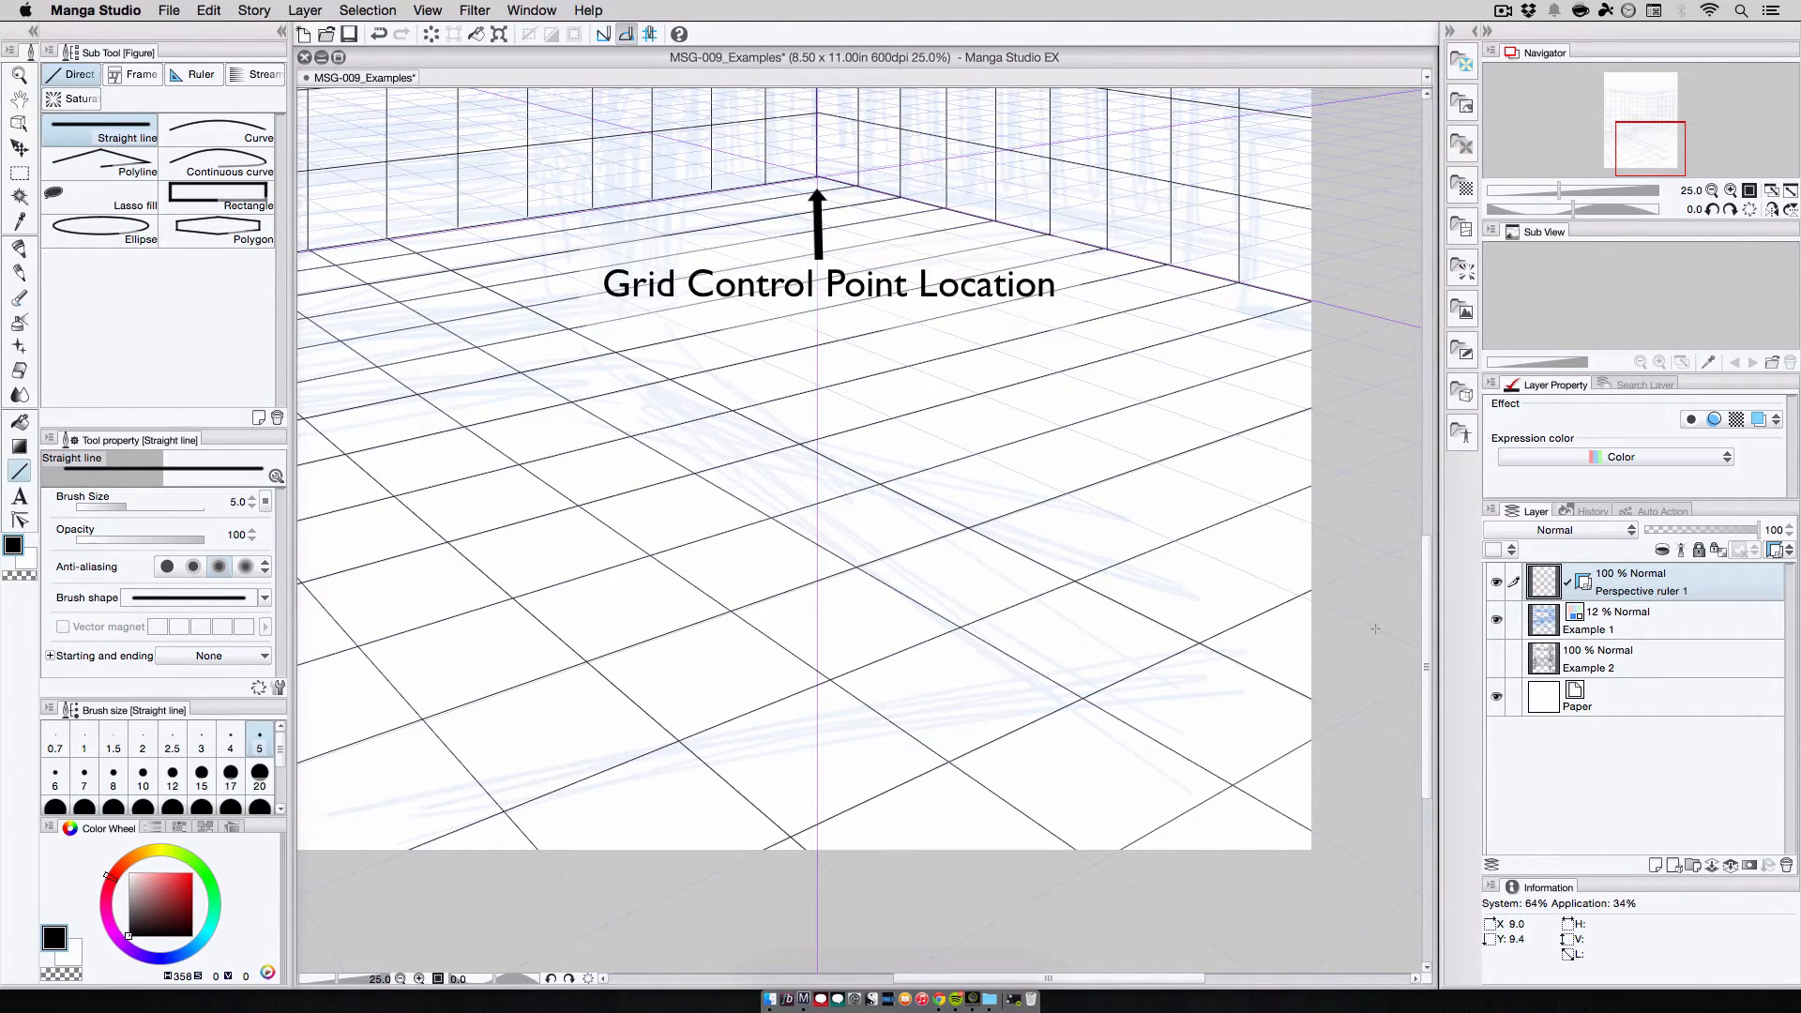
drag(1375, 629, 484, 166)
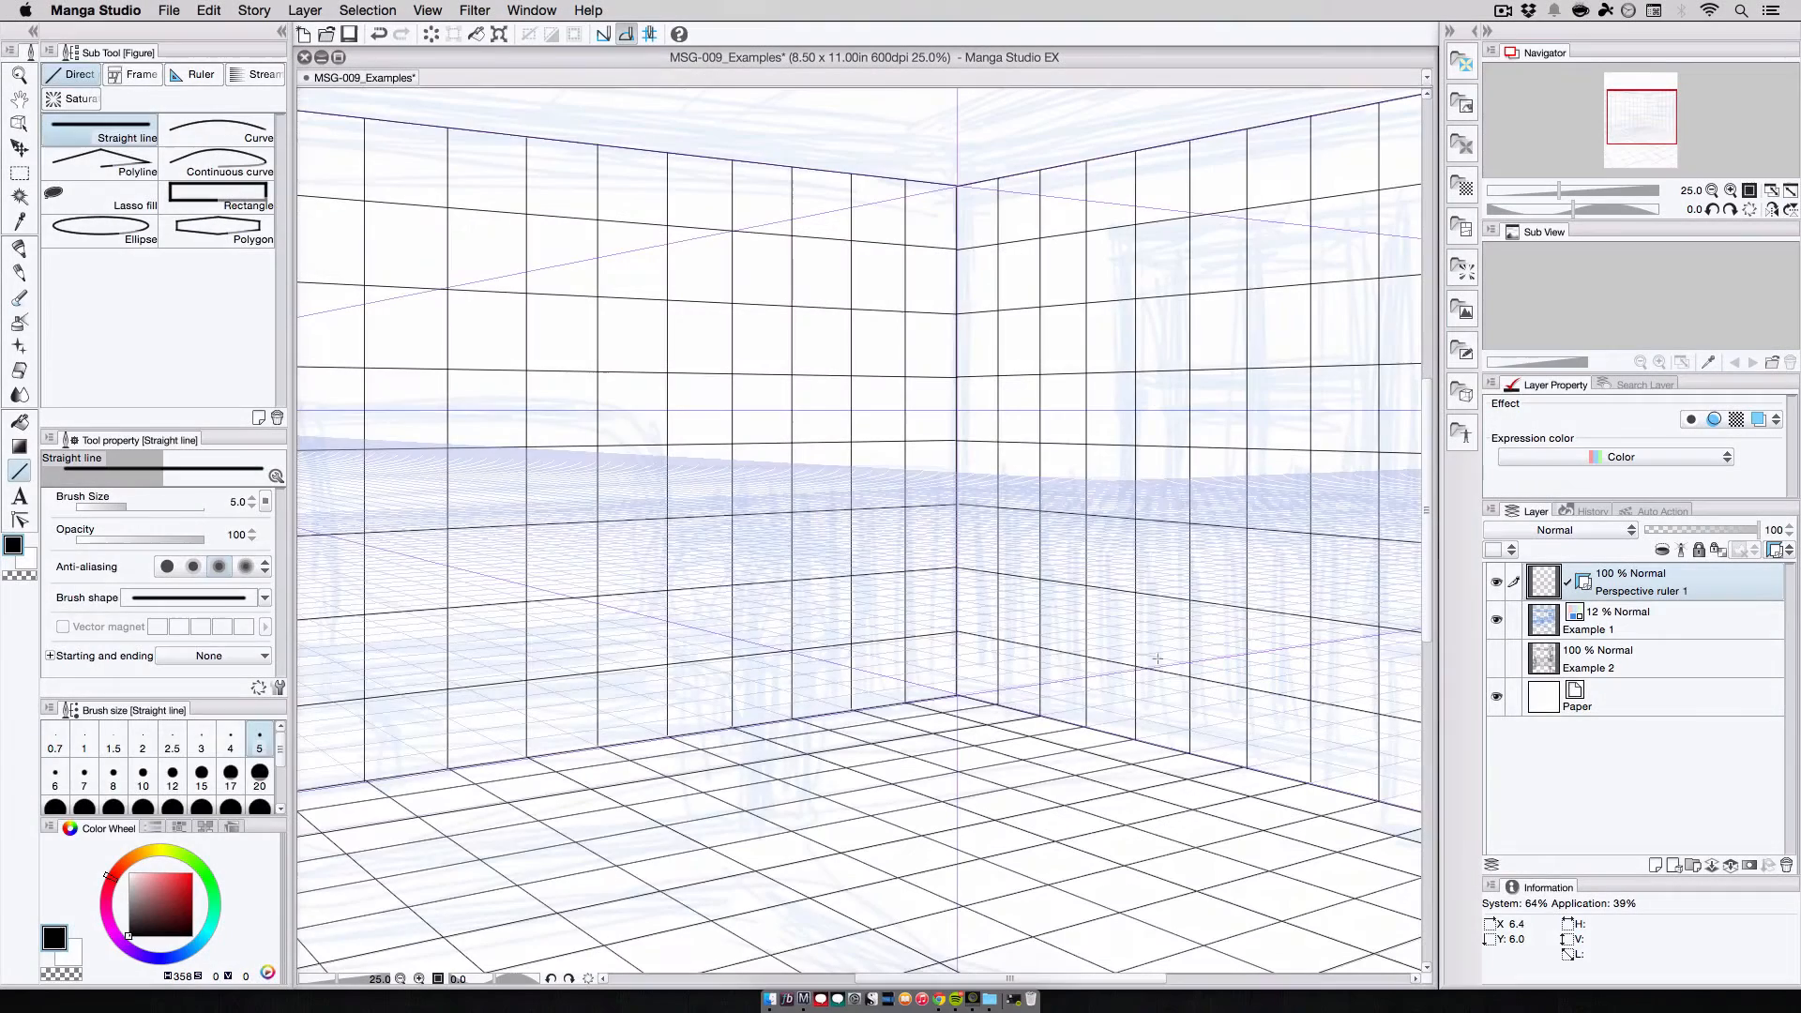
Step: Select the perspective ruler, move its grid control point up to the room's ceiling corner, and switch its wall grid display
key(o)
click(955, 697)
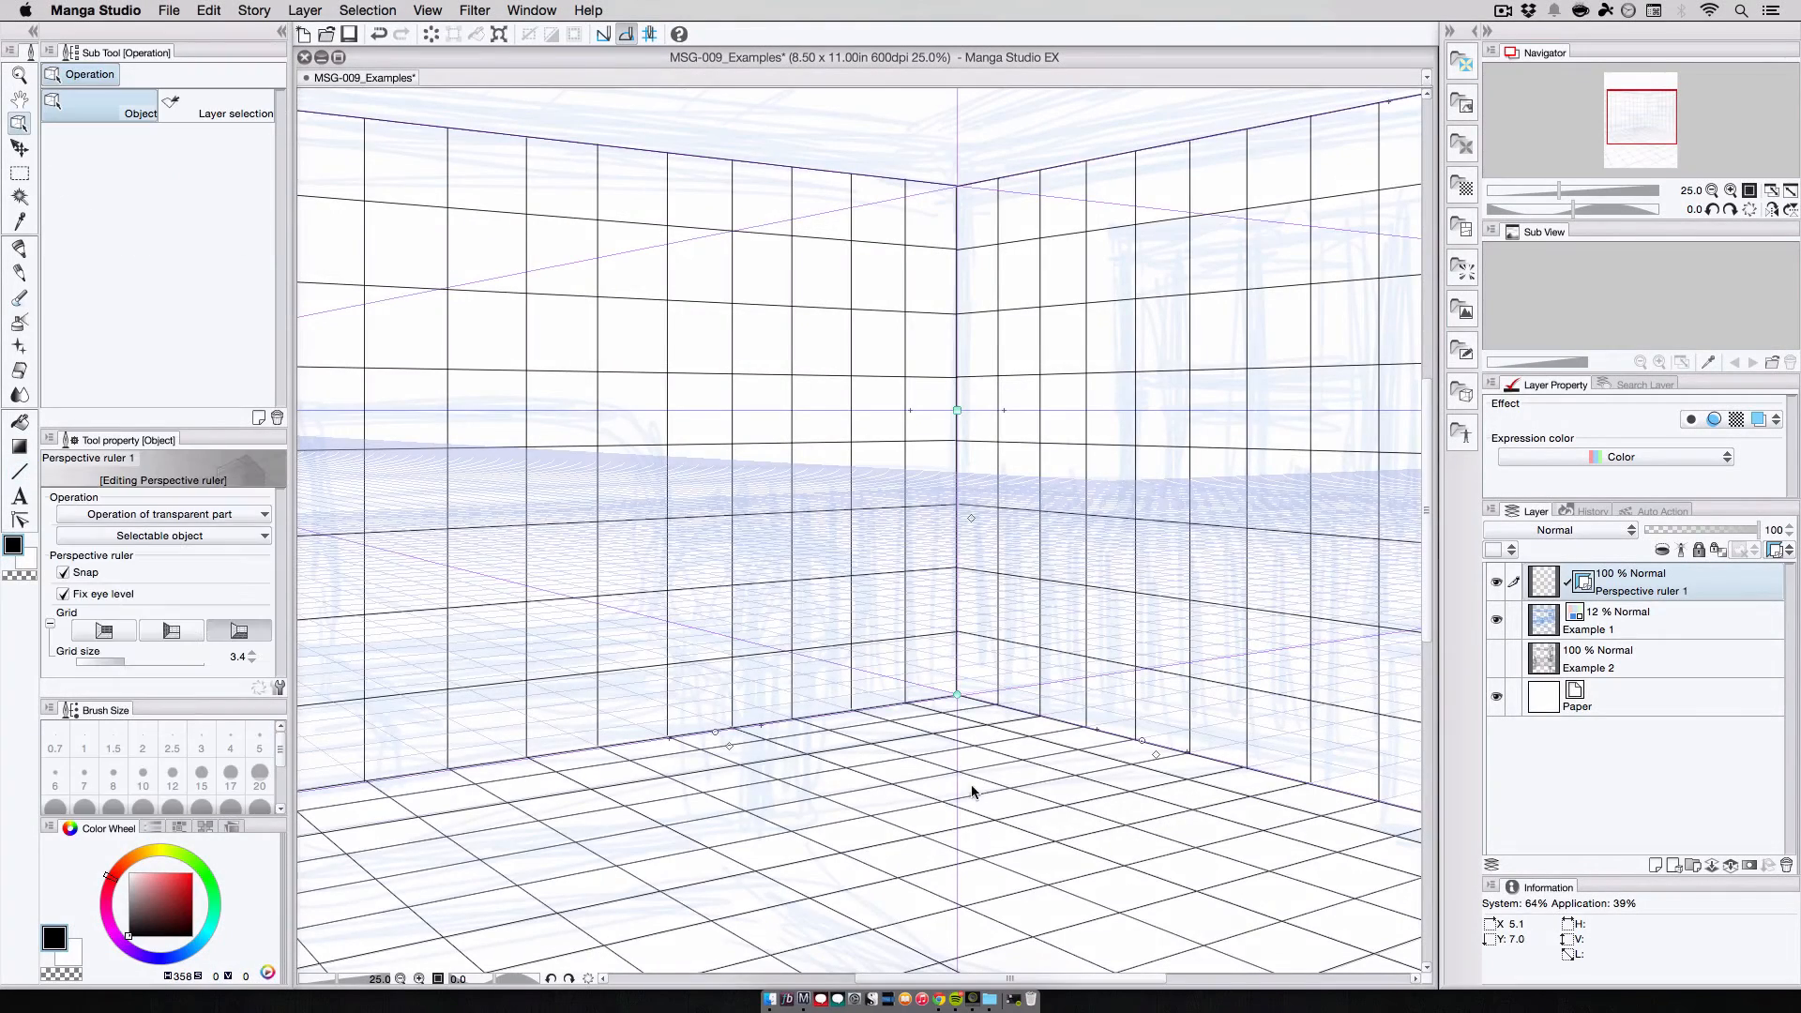
drag(958, 697, 962, 192)
click(171, 630)
click(104, 631)
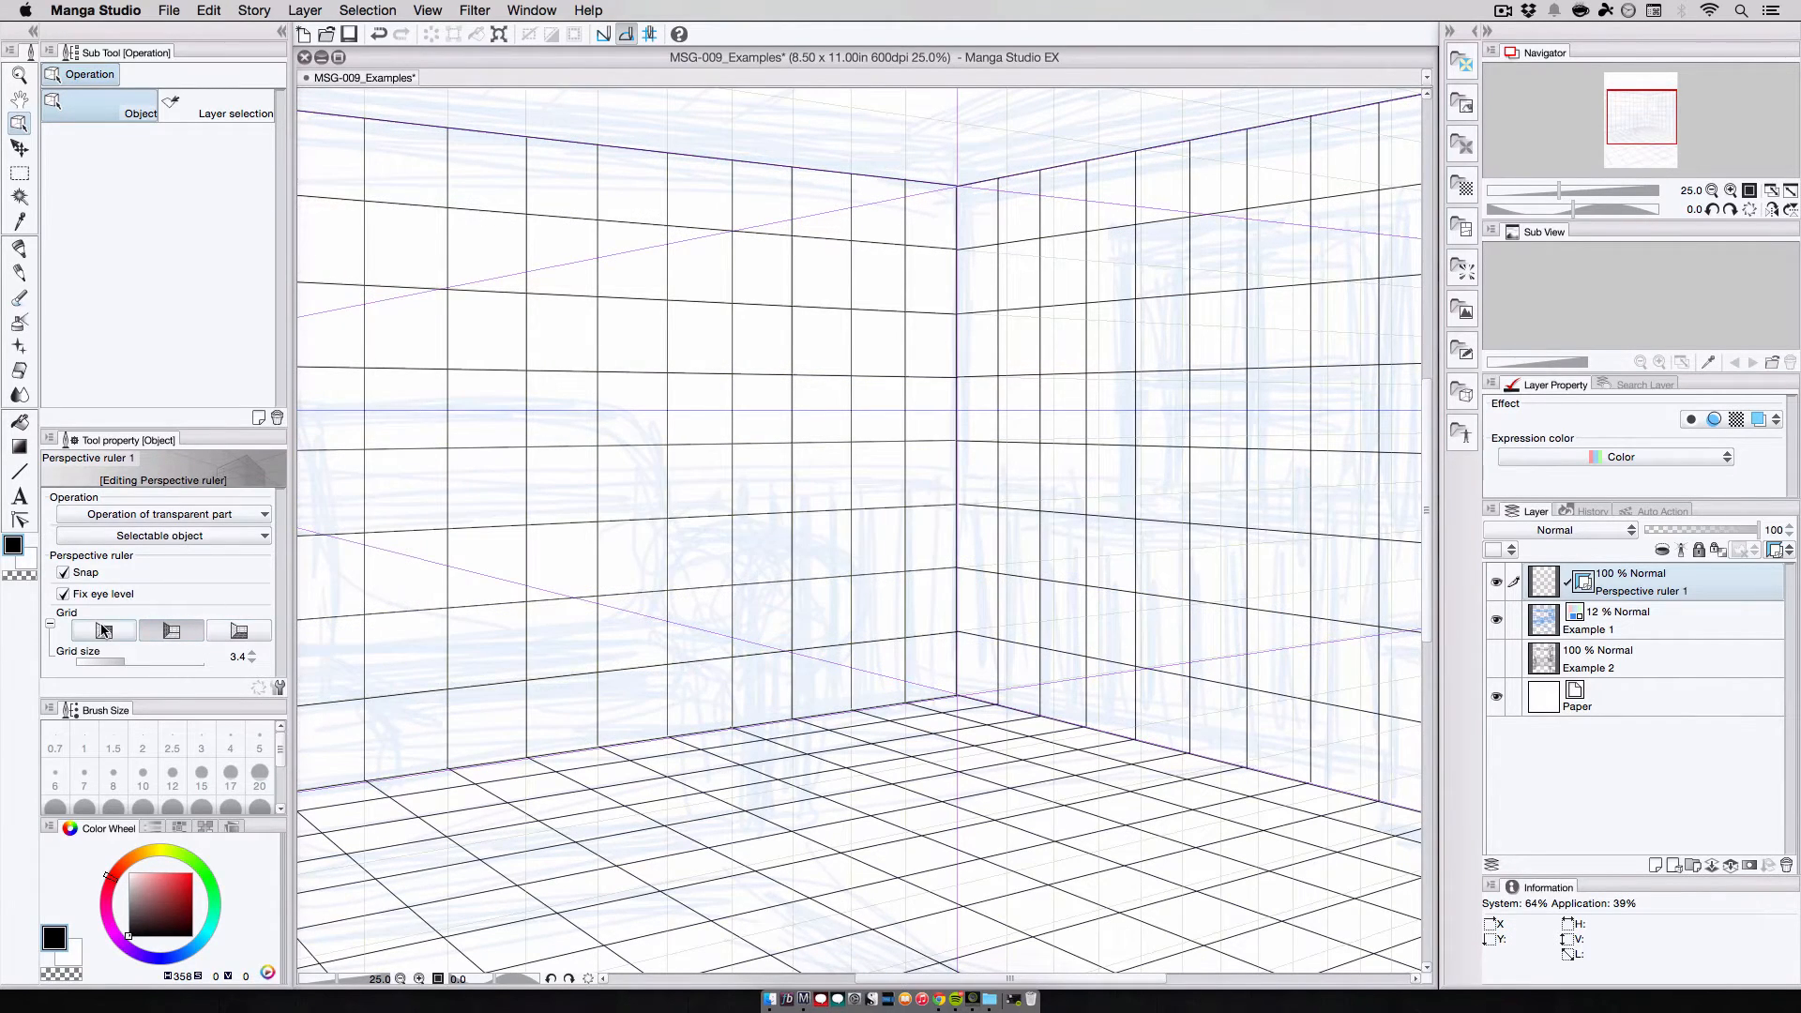
Step: Switch the ruler's grid plane to draw the ceiling grid lines with the Straight line tool, and hide the Example 1 sketch layer
click(101, 634)
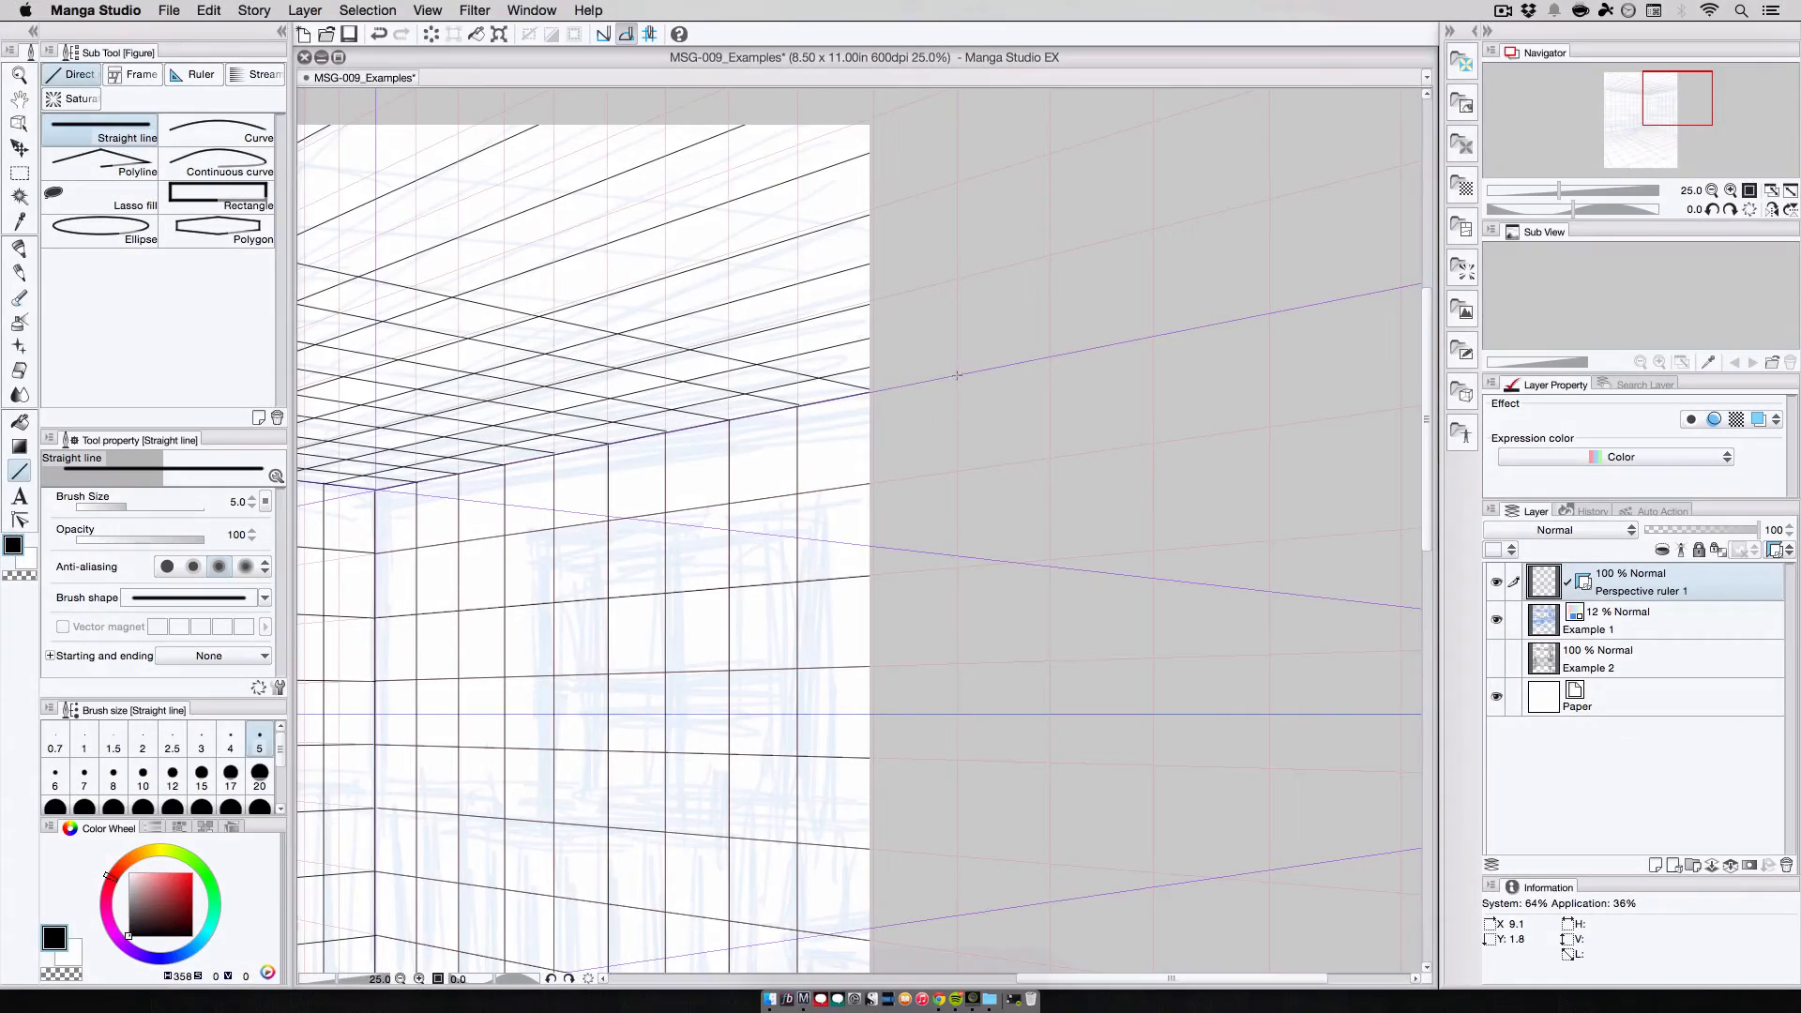
drag(957, 376, 479, 256)
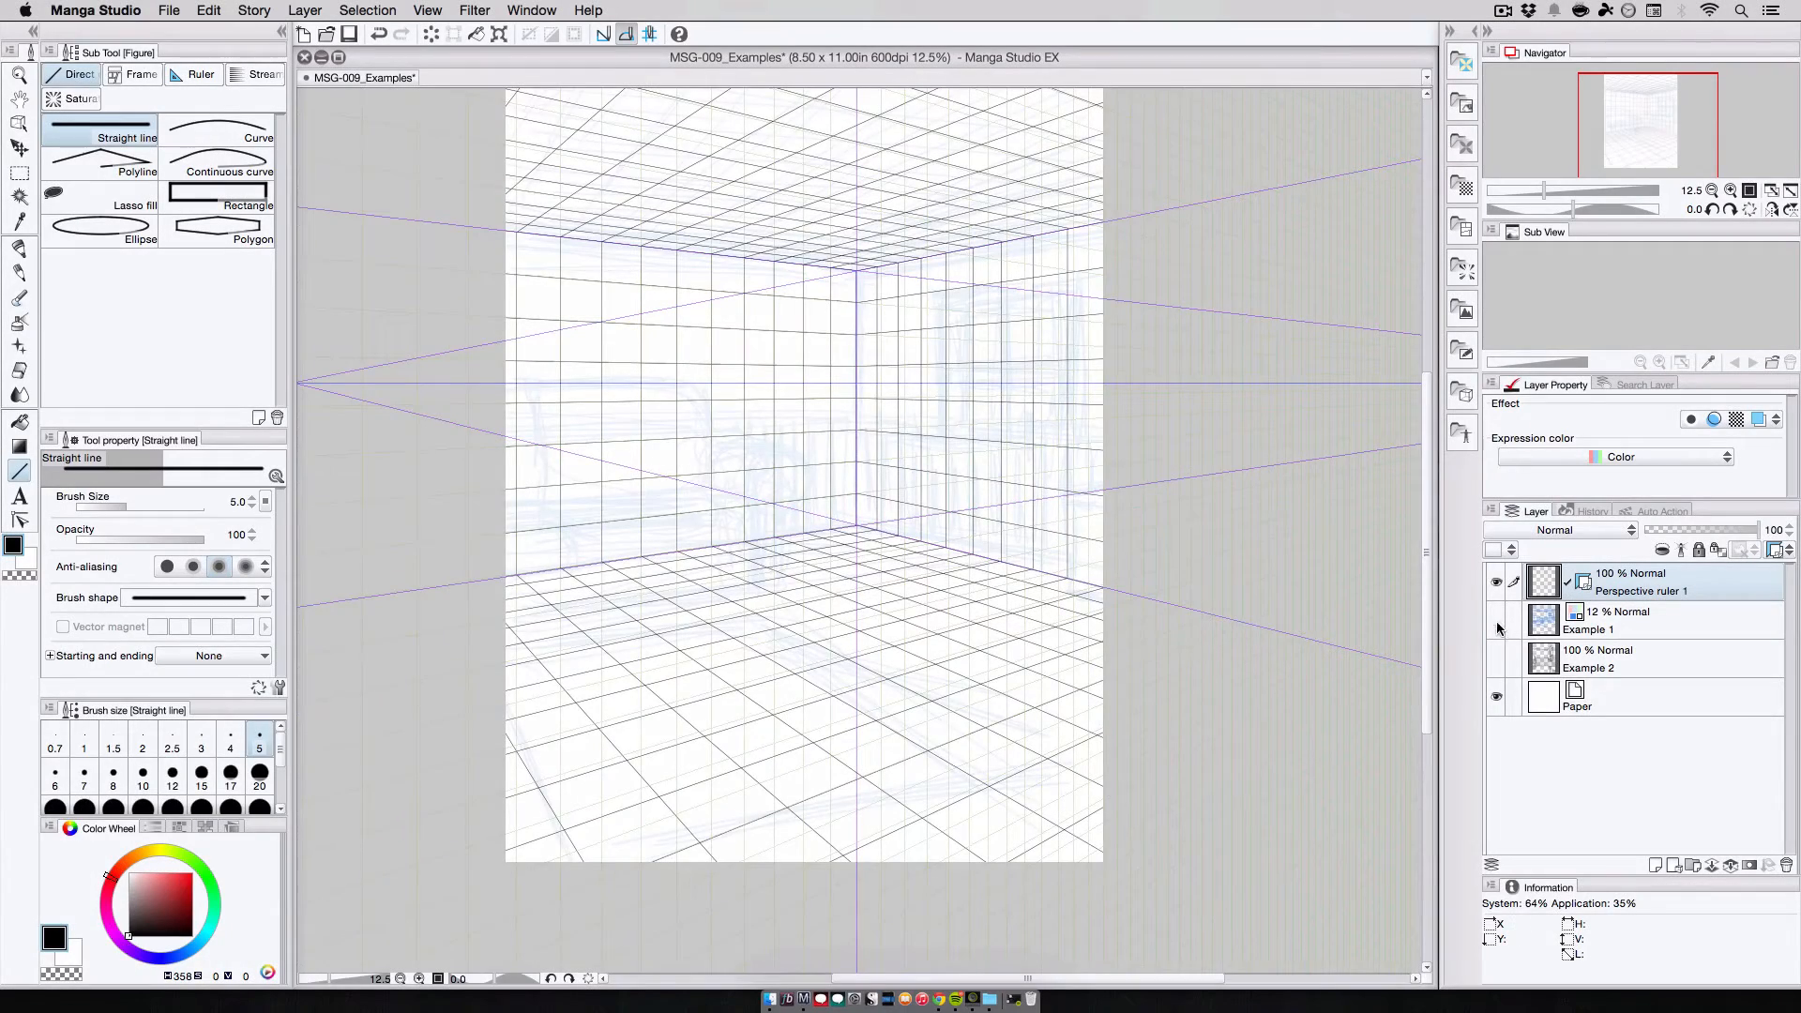
click(1496, 619)
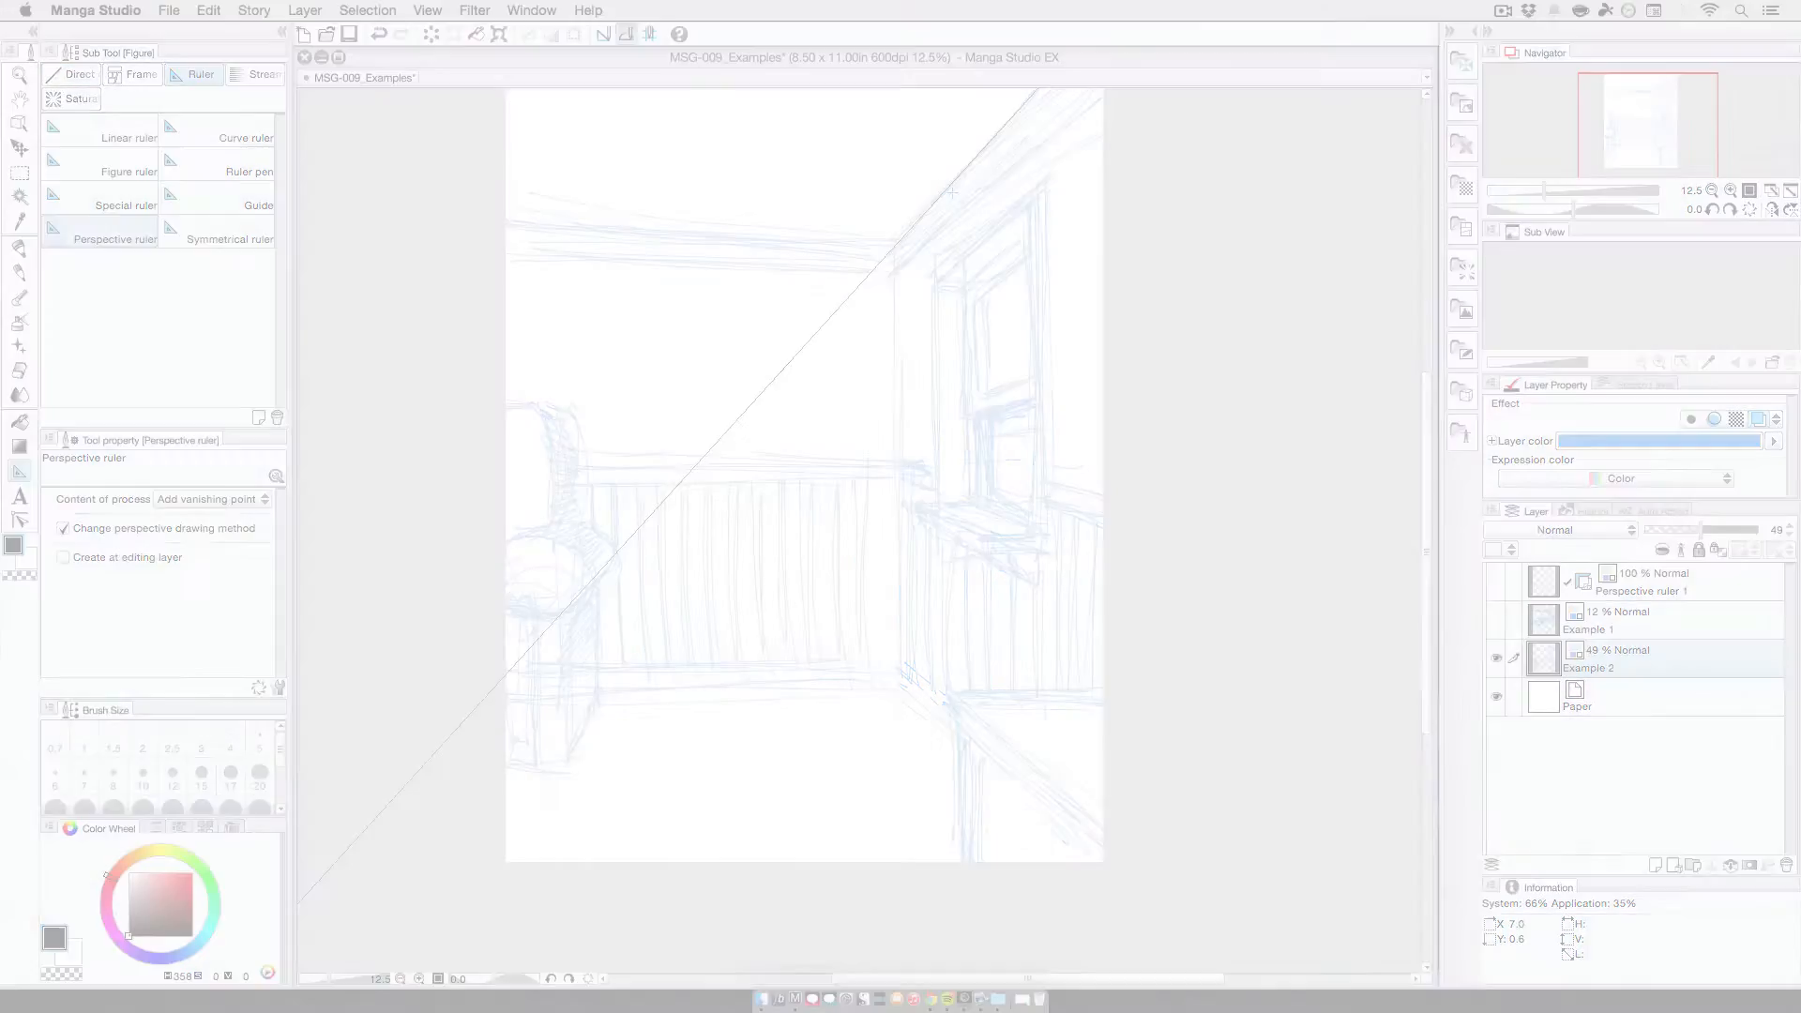
Step: Draw perspective guides over the Example 2 sketch and bring the ruler's eye-level handle and grid control point to the room's corner
drag(525, 368, 952, 715)
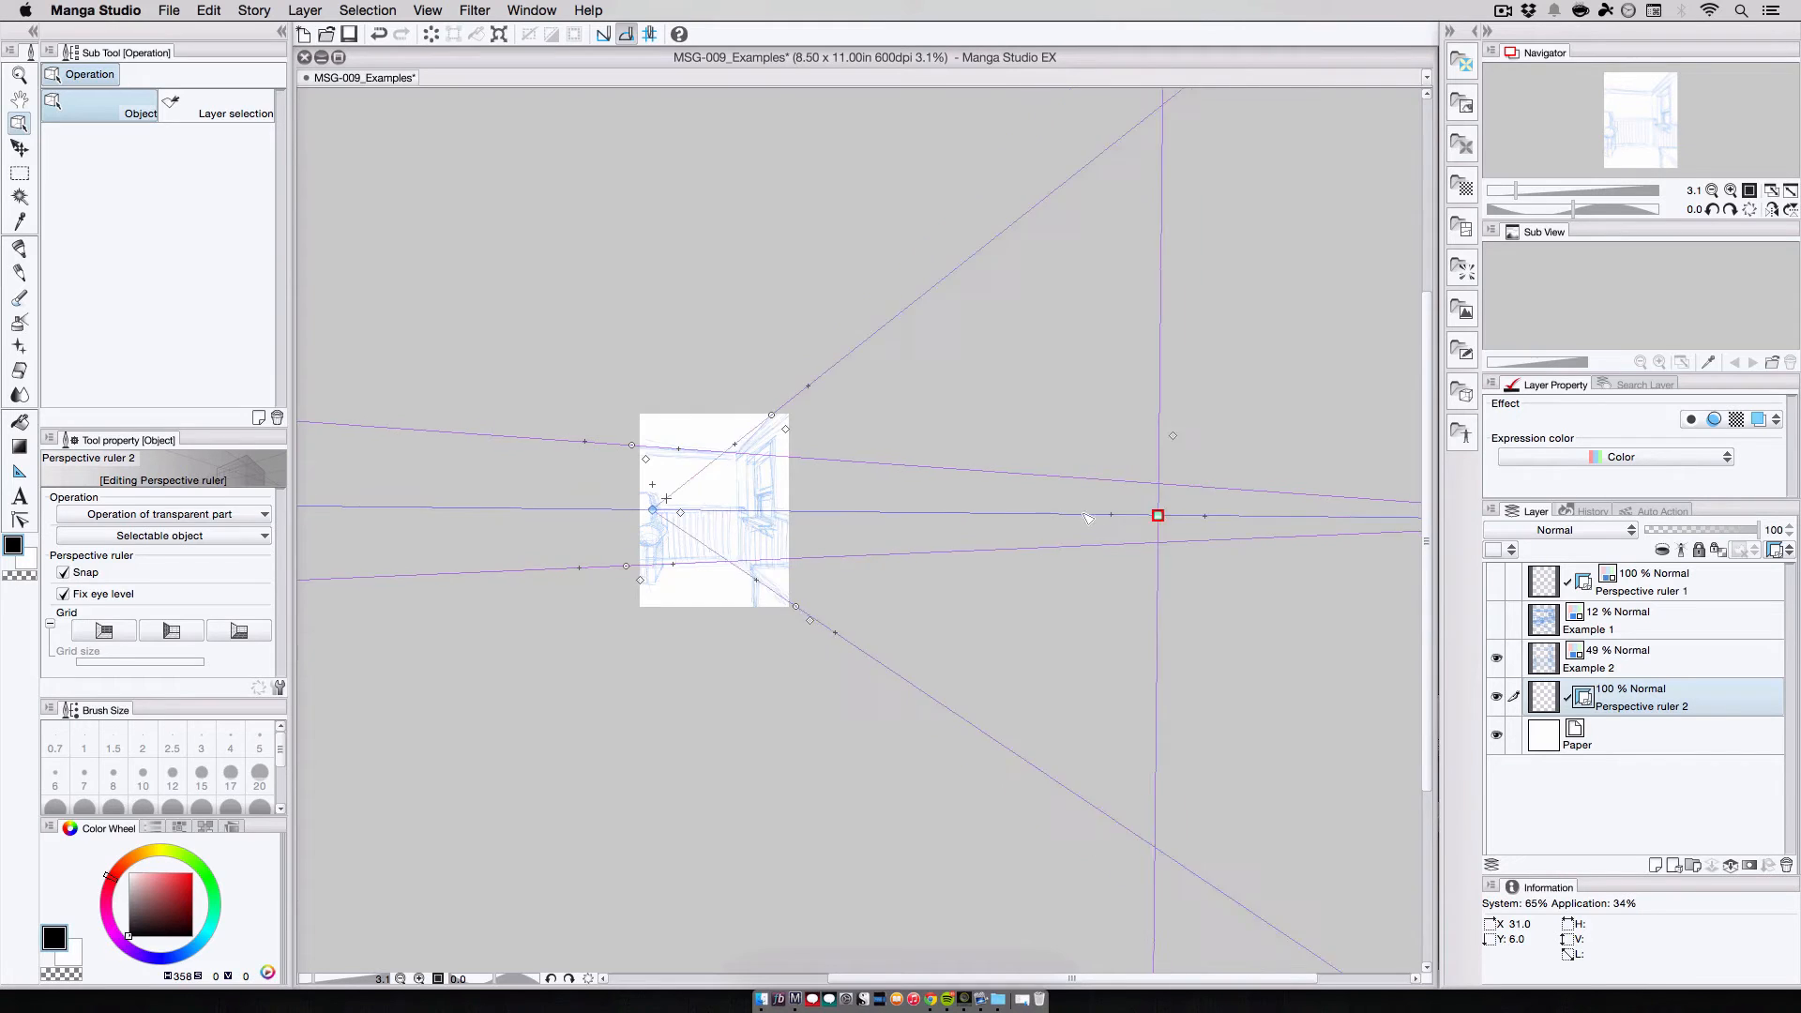
drag(1157, 515, 741, 514)
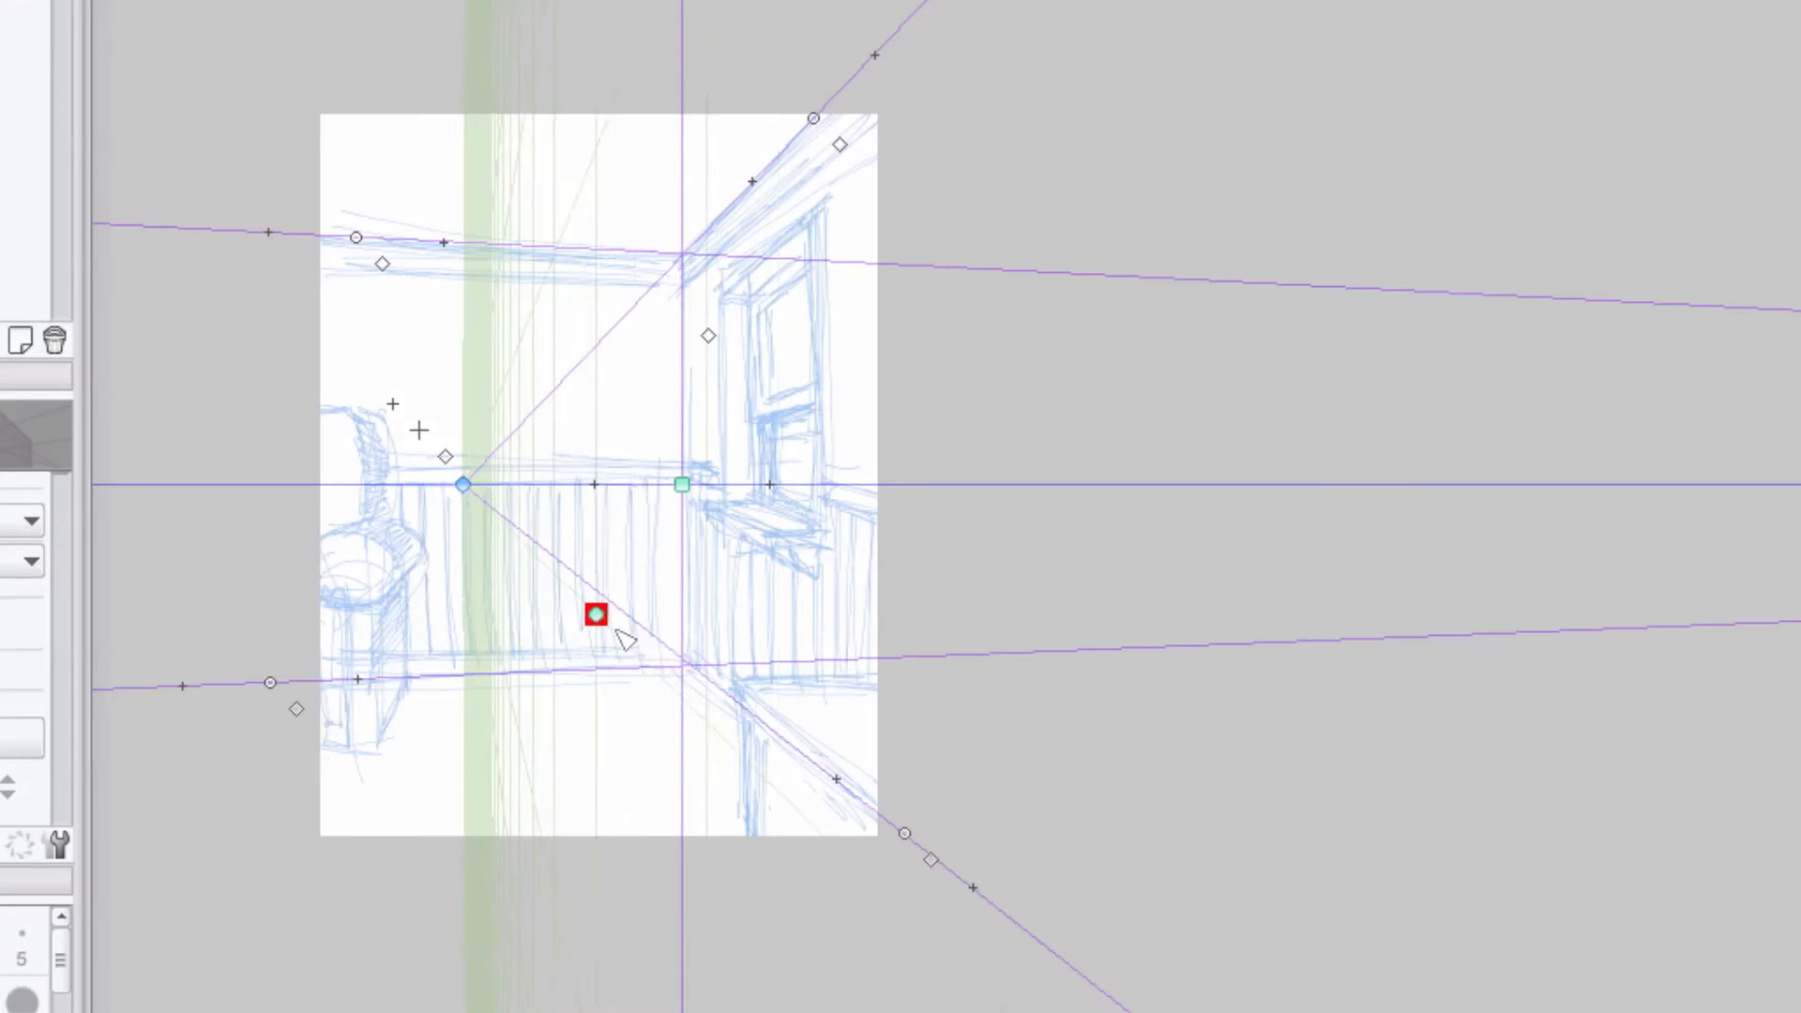
drag(616, 627, 699, 671)
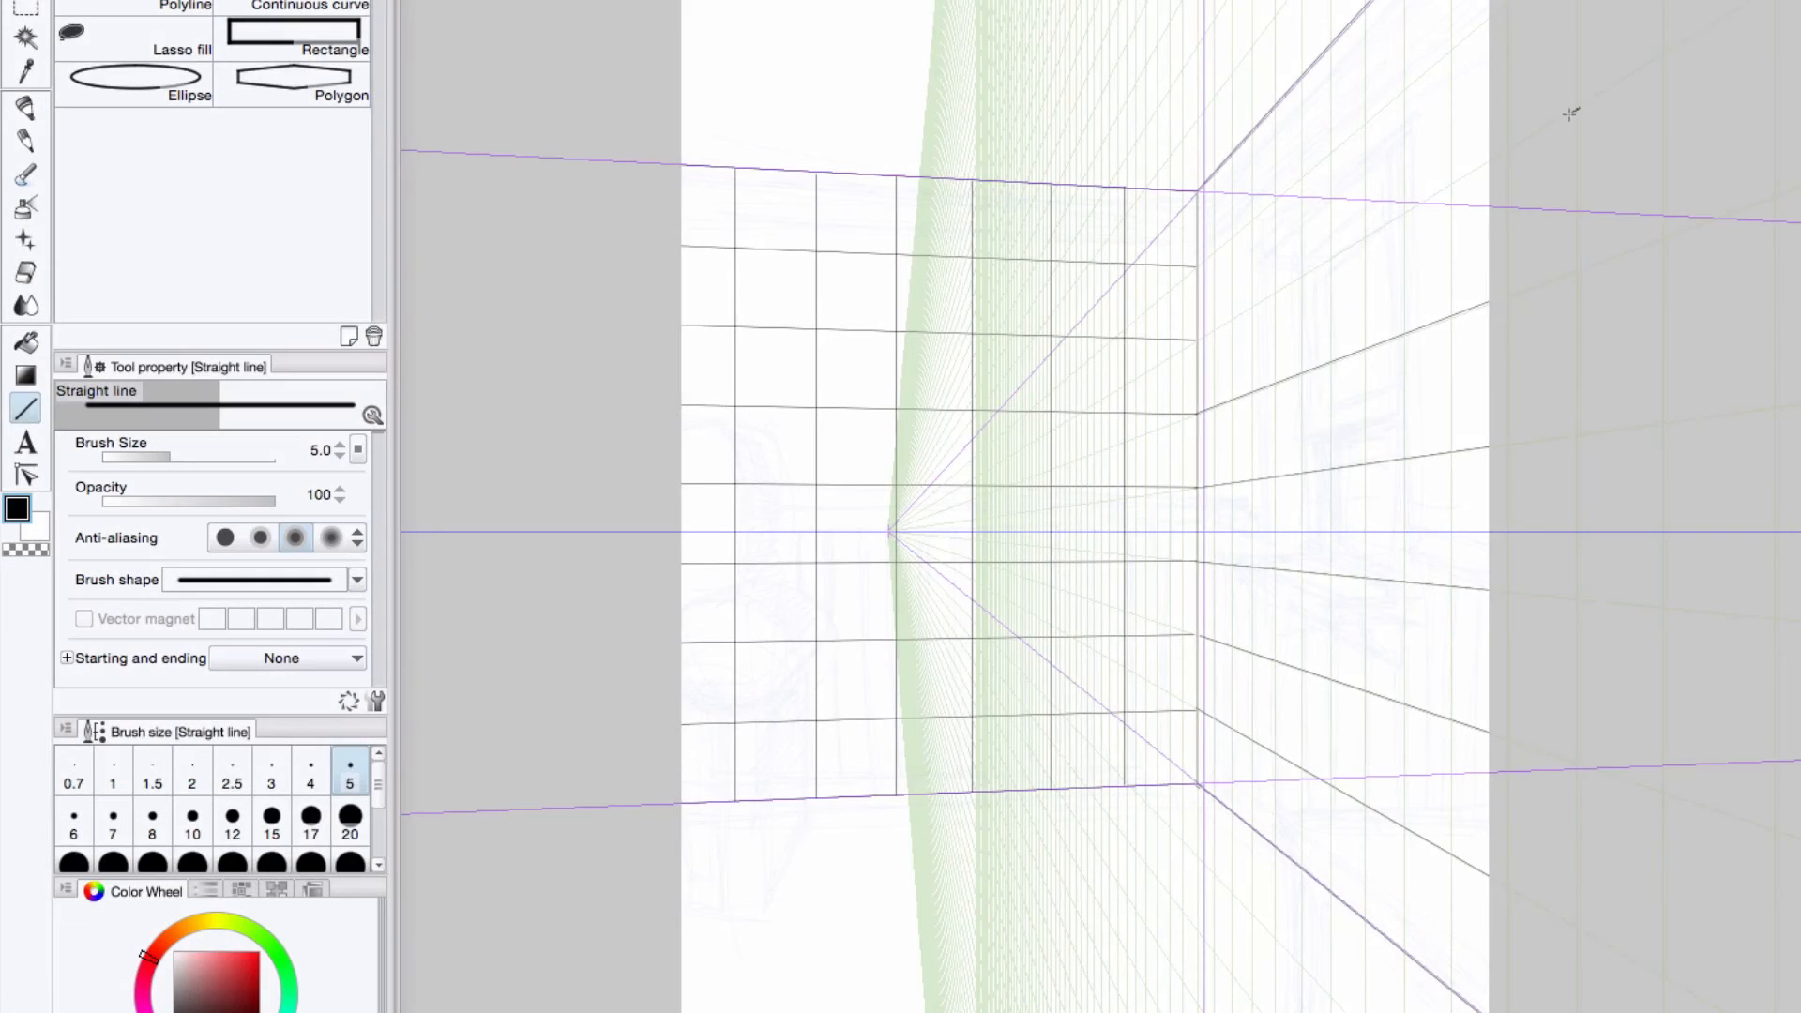
Step: Draw the right wall's grid lines at brush size 5.0, snapped to the perspective ruler, and hide the Example 2 sketch layer
drag(1570, 114, 1202, 362)
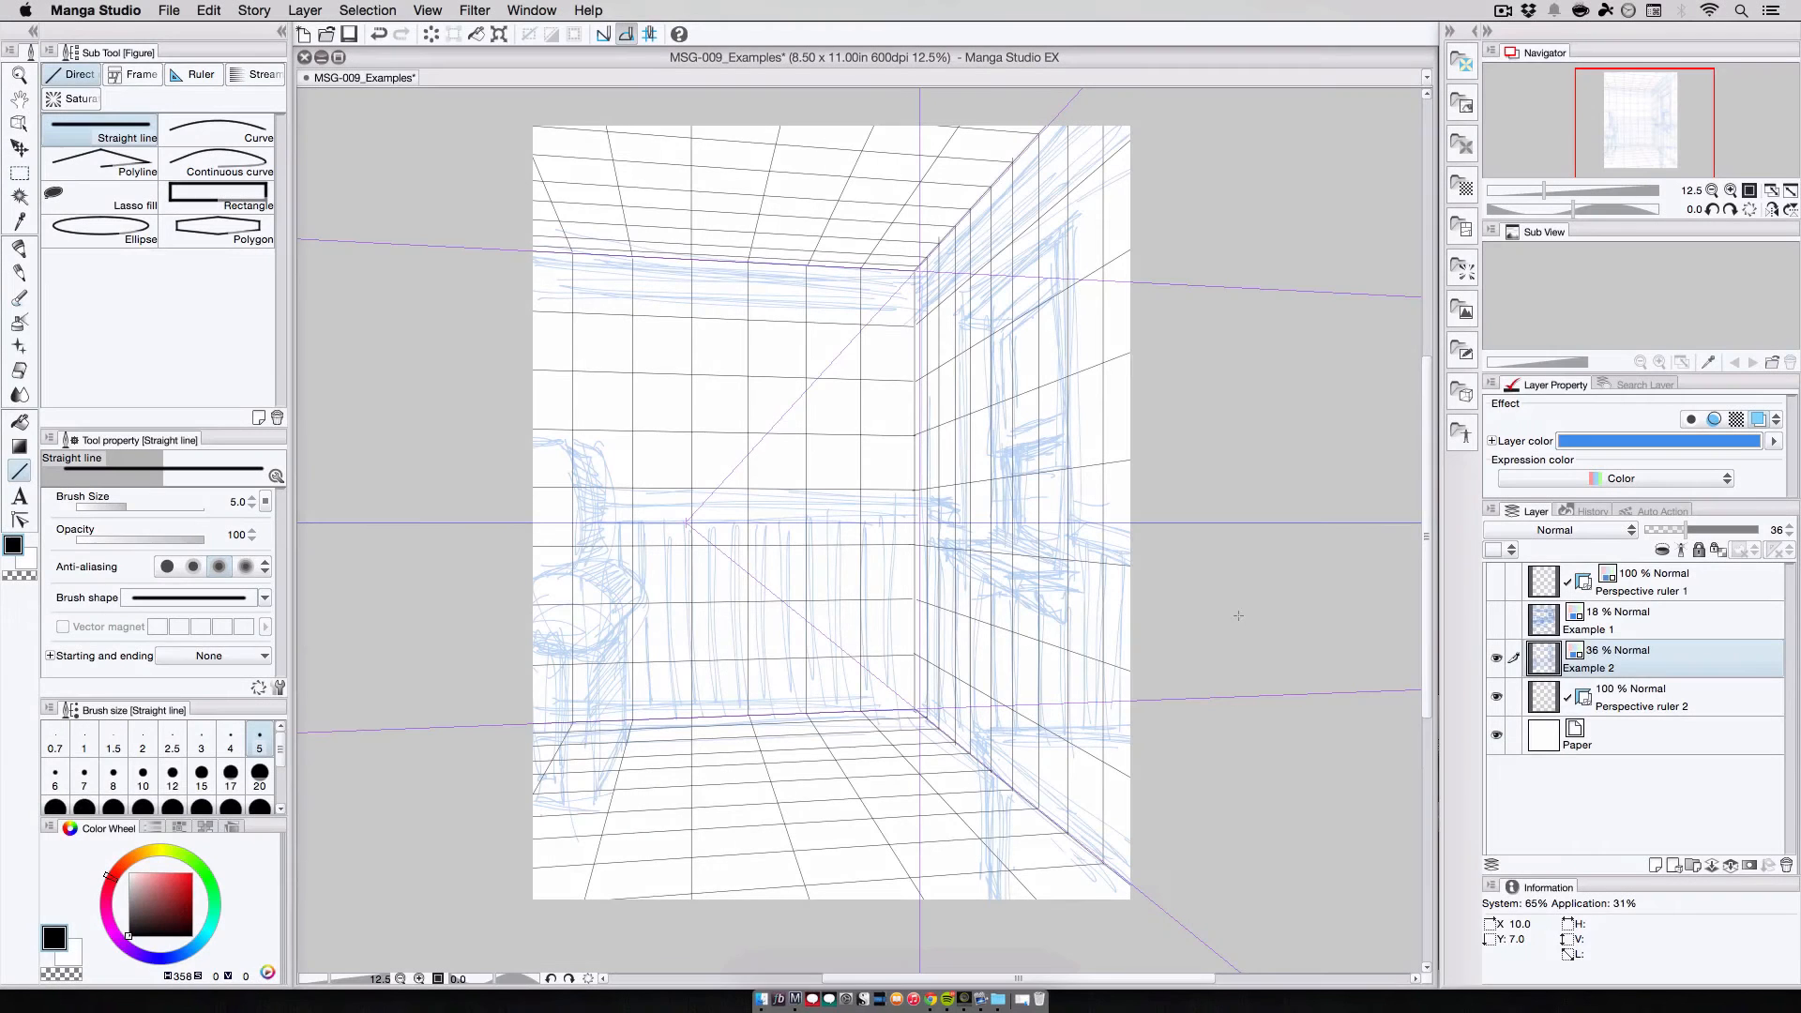
click(1496, 658)
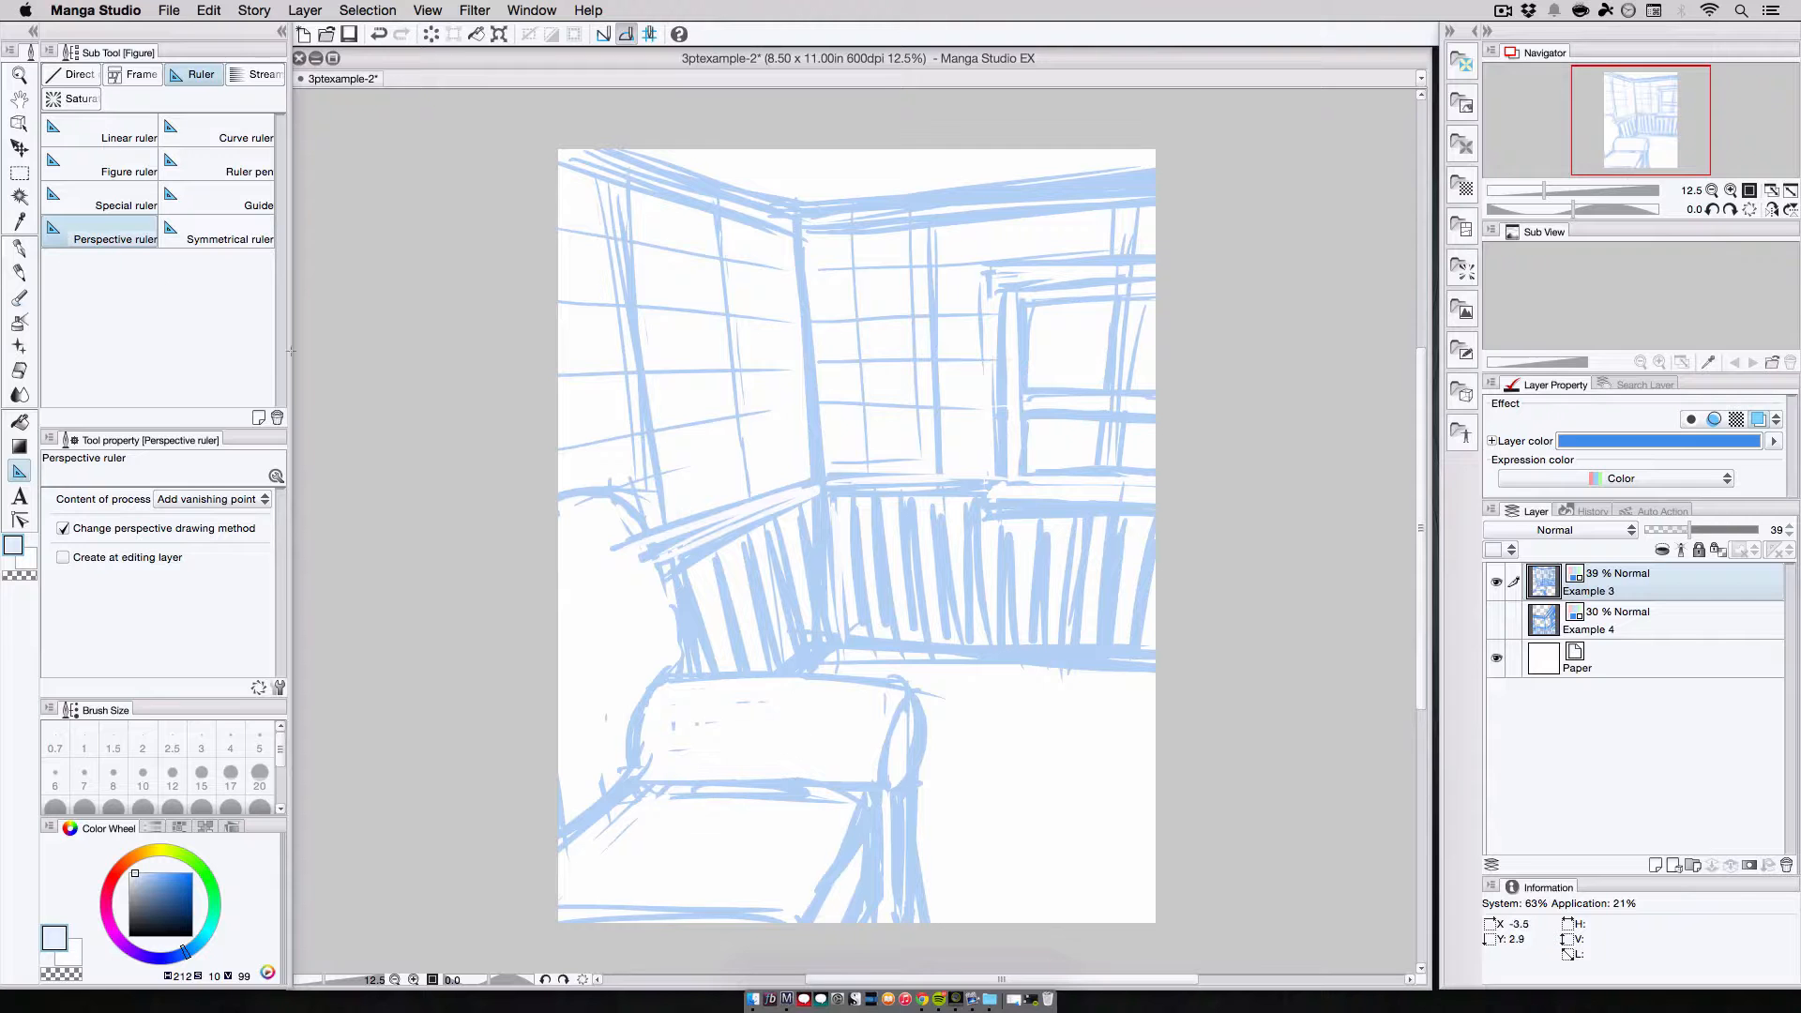
Step: Draw the perspective ruler's guides over the Example 3 sketch, including one along the base of the right wall
click(1069, 656)
drag(1068, 656, 1080, 660)
key(o)
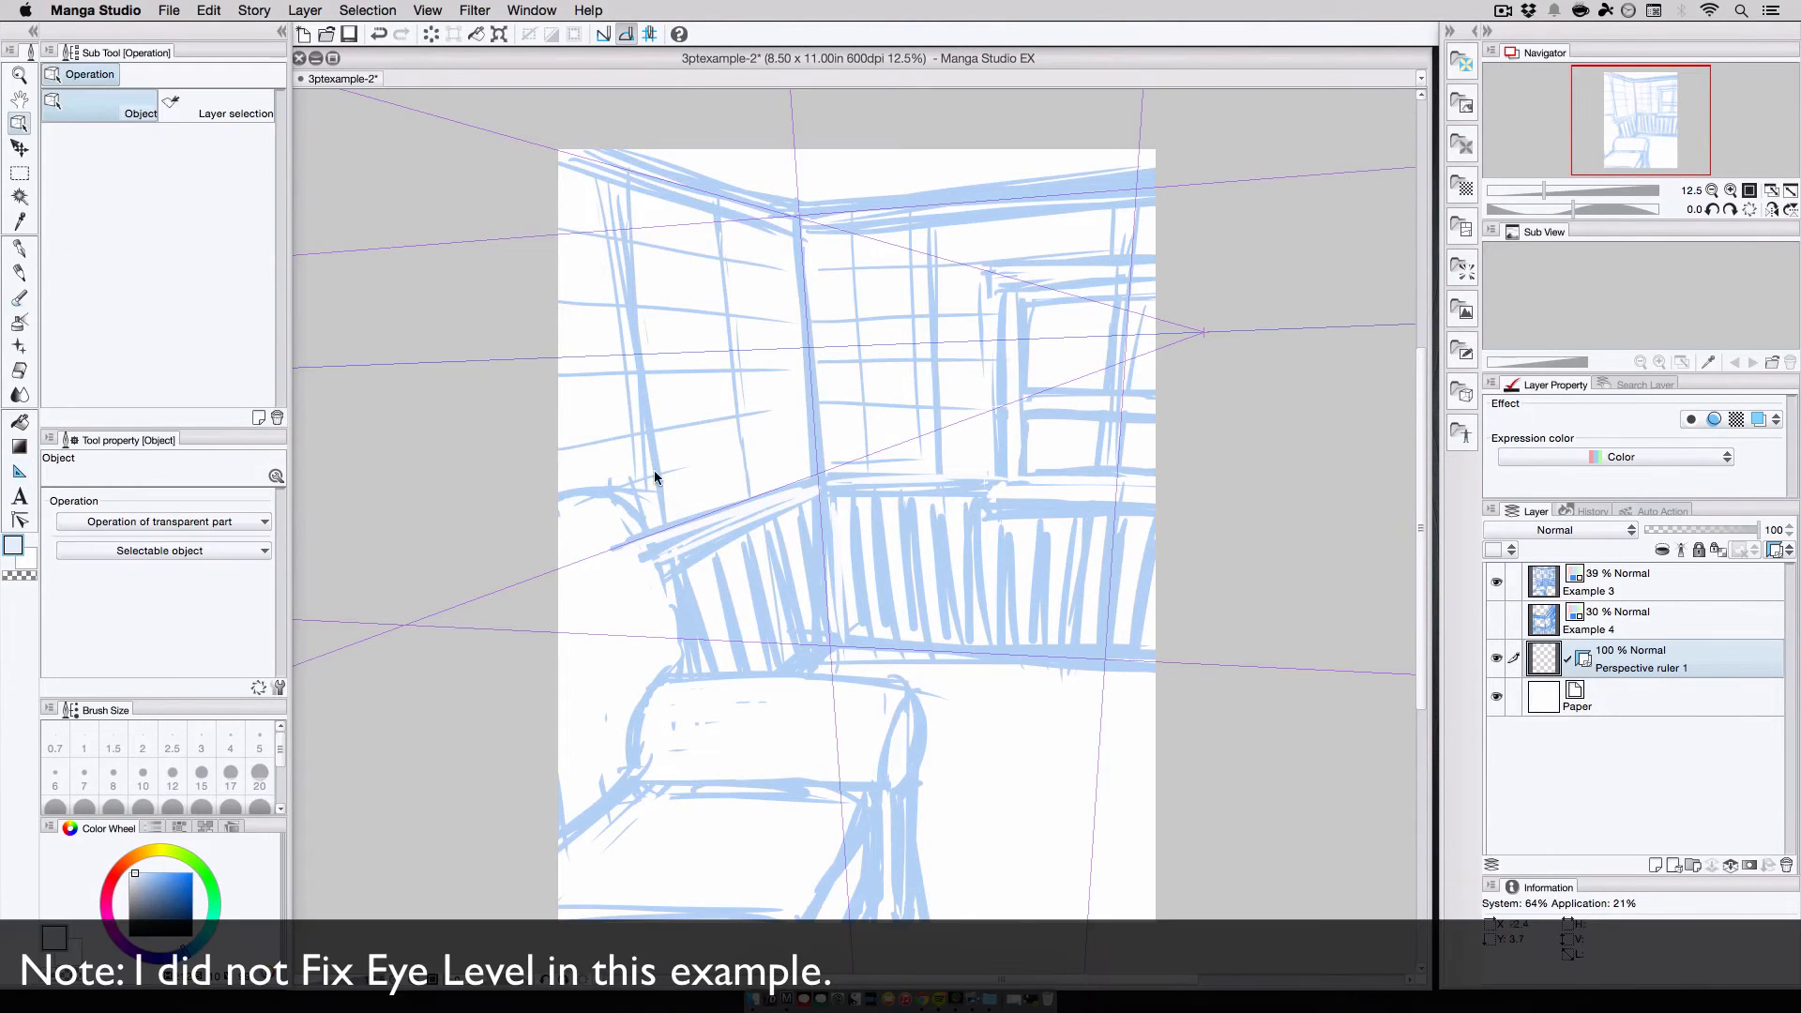
Step: Select the perspective ruler and move its distant eye-level handle onto the page at the room's vertical corner
click(812, 353)
key(ctrl+minus)
key(ctrl+minus)
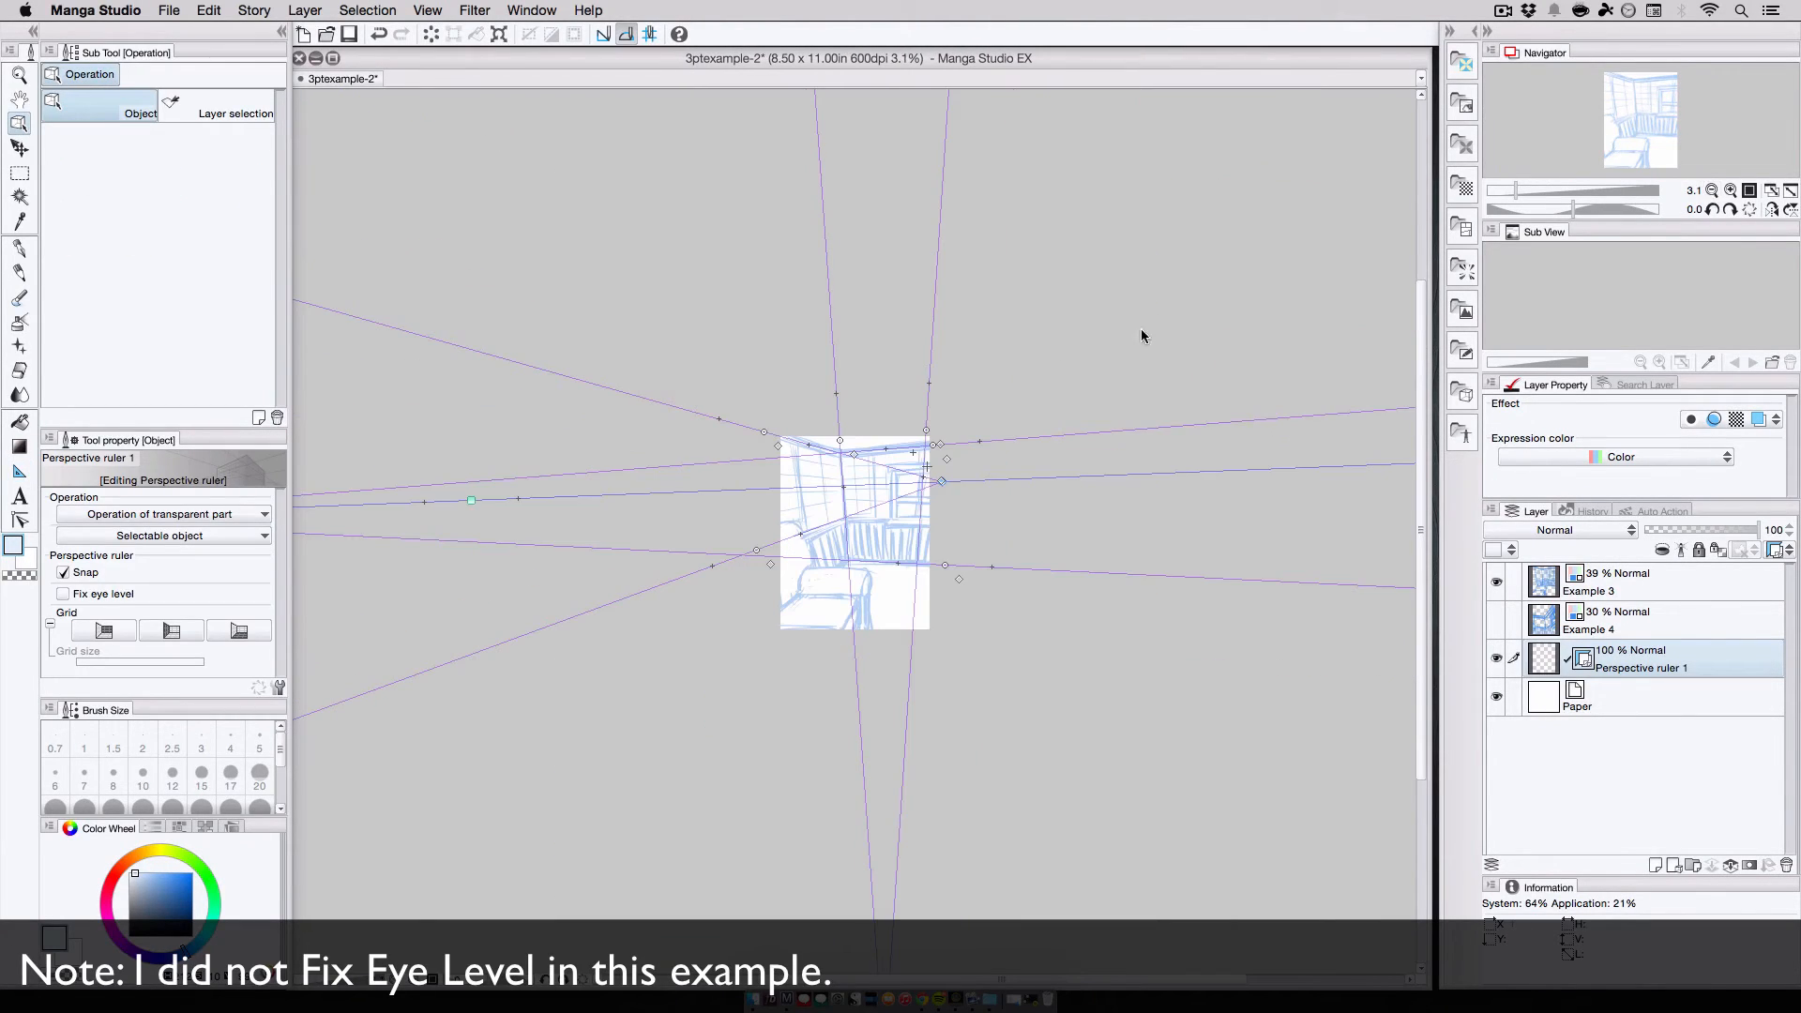
mouse_move(471, 505)
mouse_down()
mouse_move(842, 468)
mouse_move(795, 490)
mouse_up()
key(super+plus)
key(super+plus)
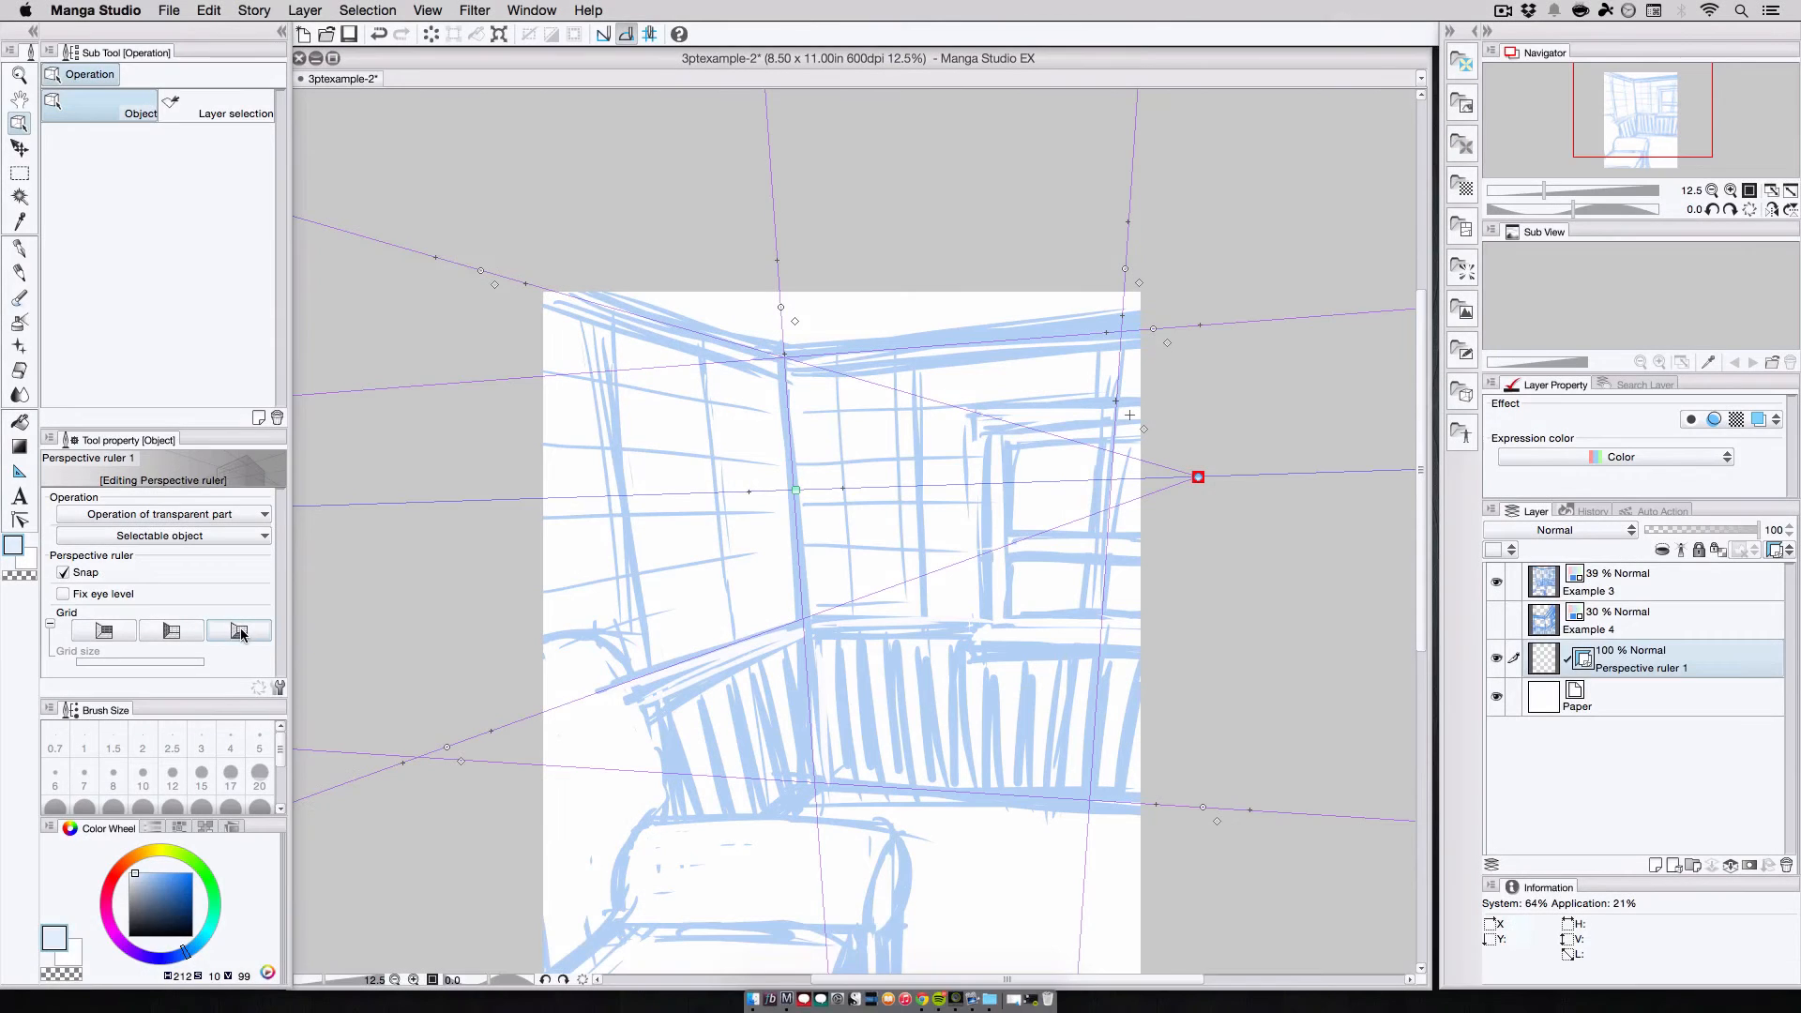
Step: Display the ruler's grid at size 1.5 from the room's floor corner and fix the vanishing point of the left wall's ceiling guide
click(239, 630)
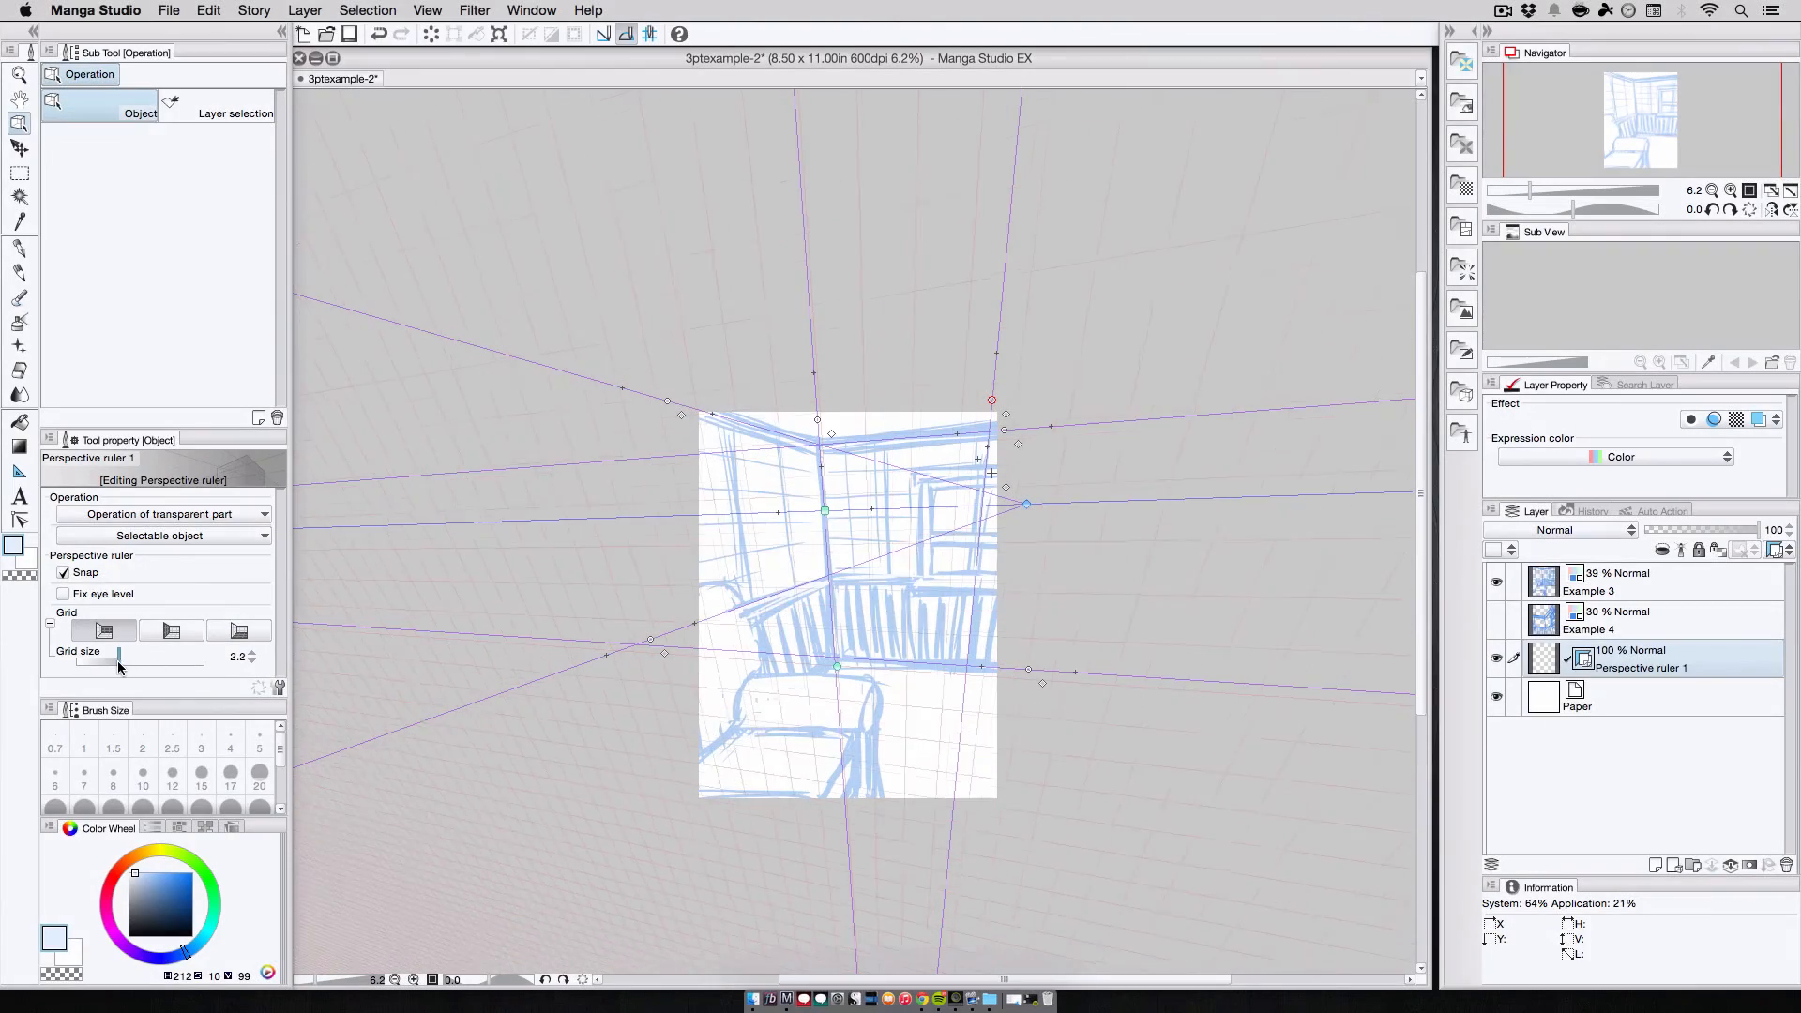
drag(115, 660, 113, 661)
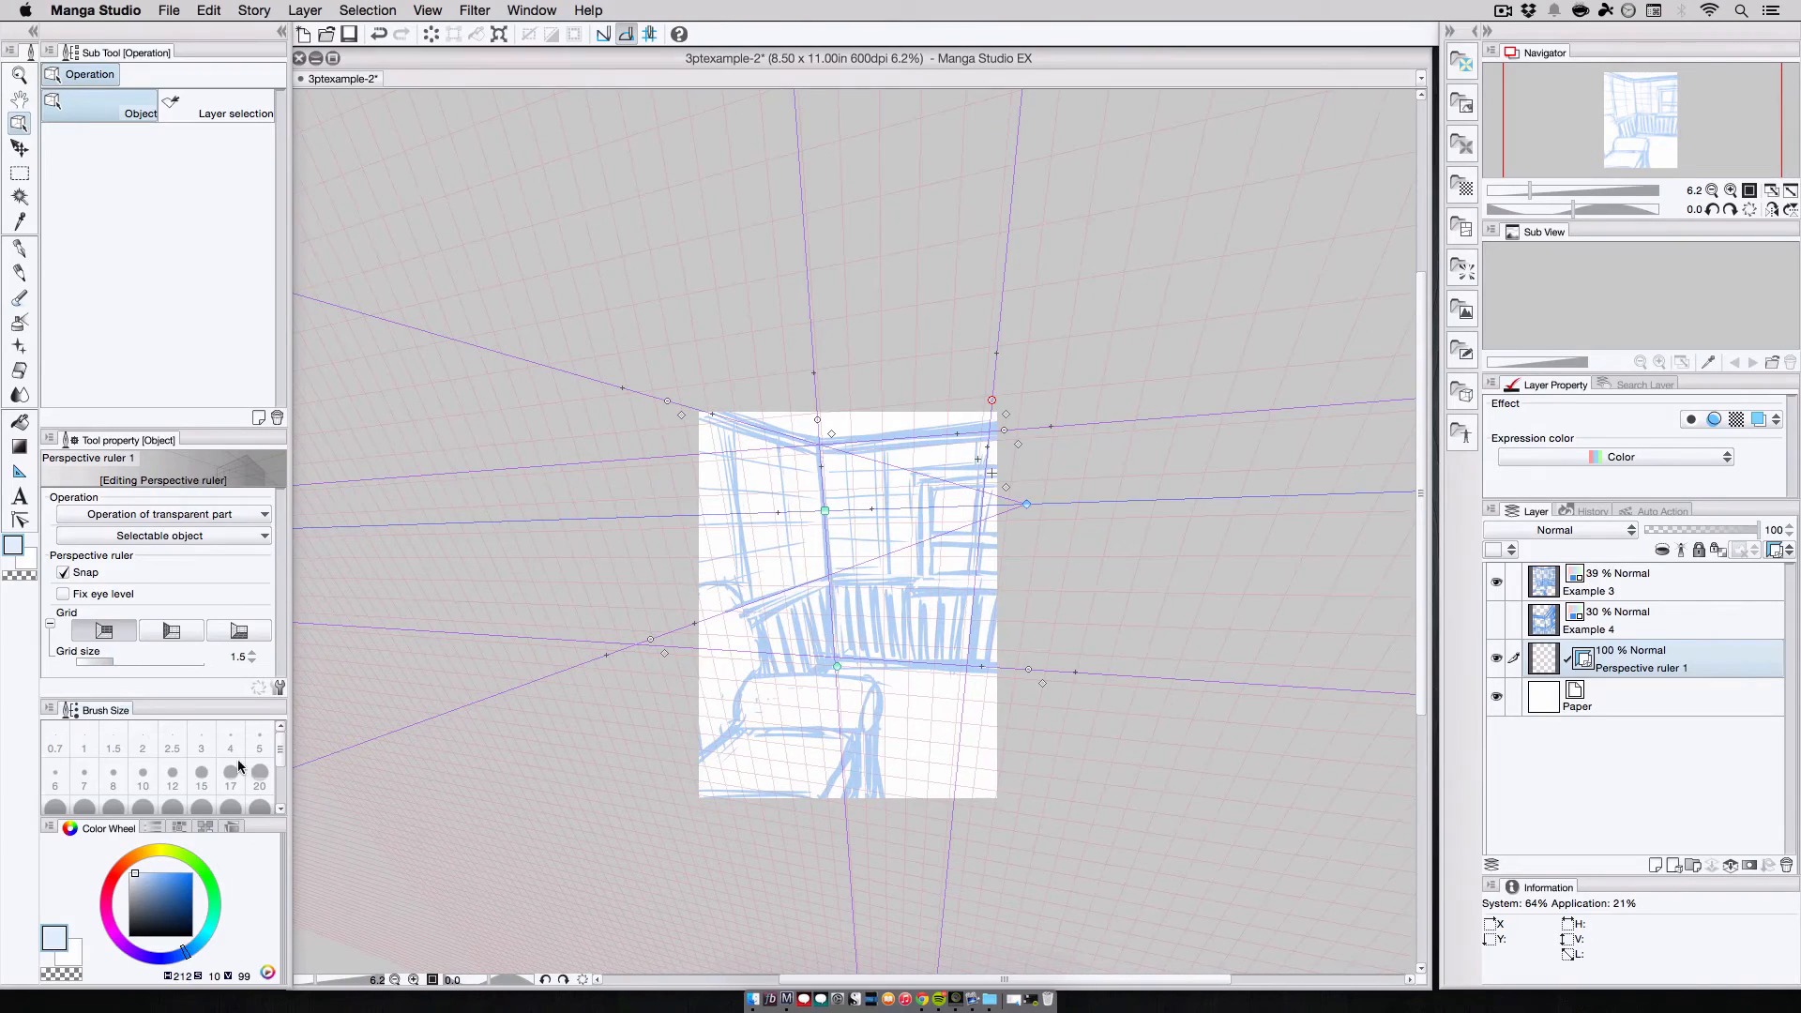
drag(838, 661, 835, 657)
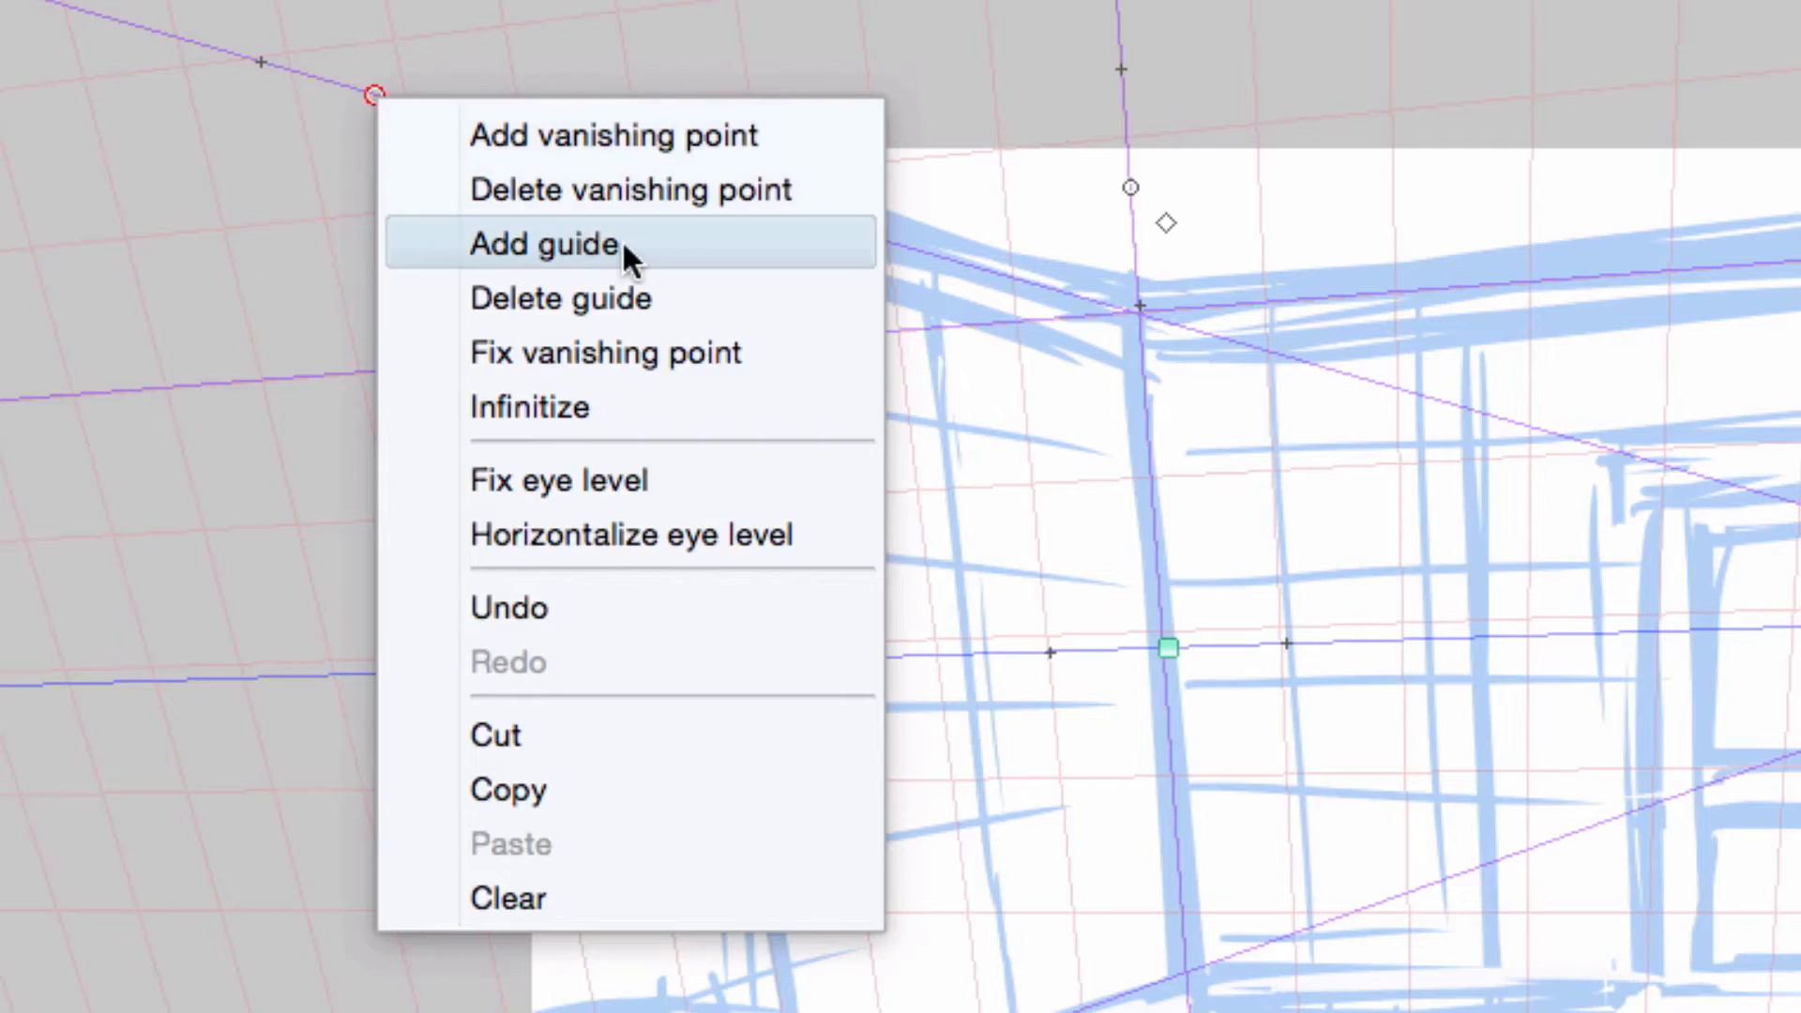
click(628, 345)
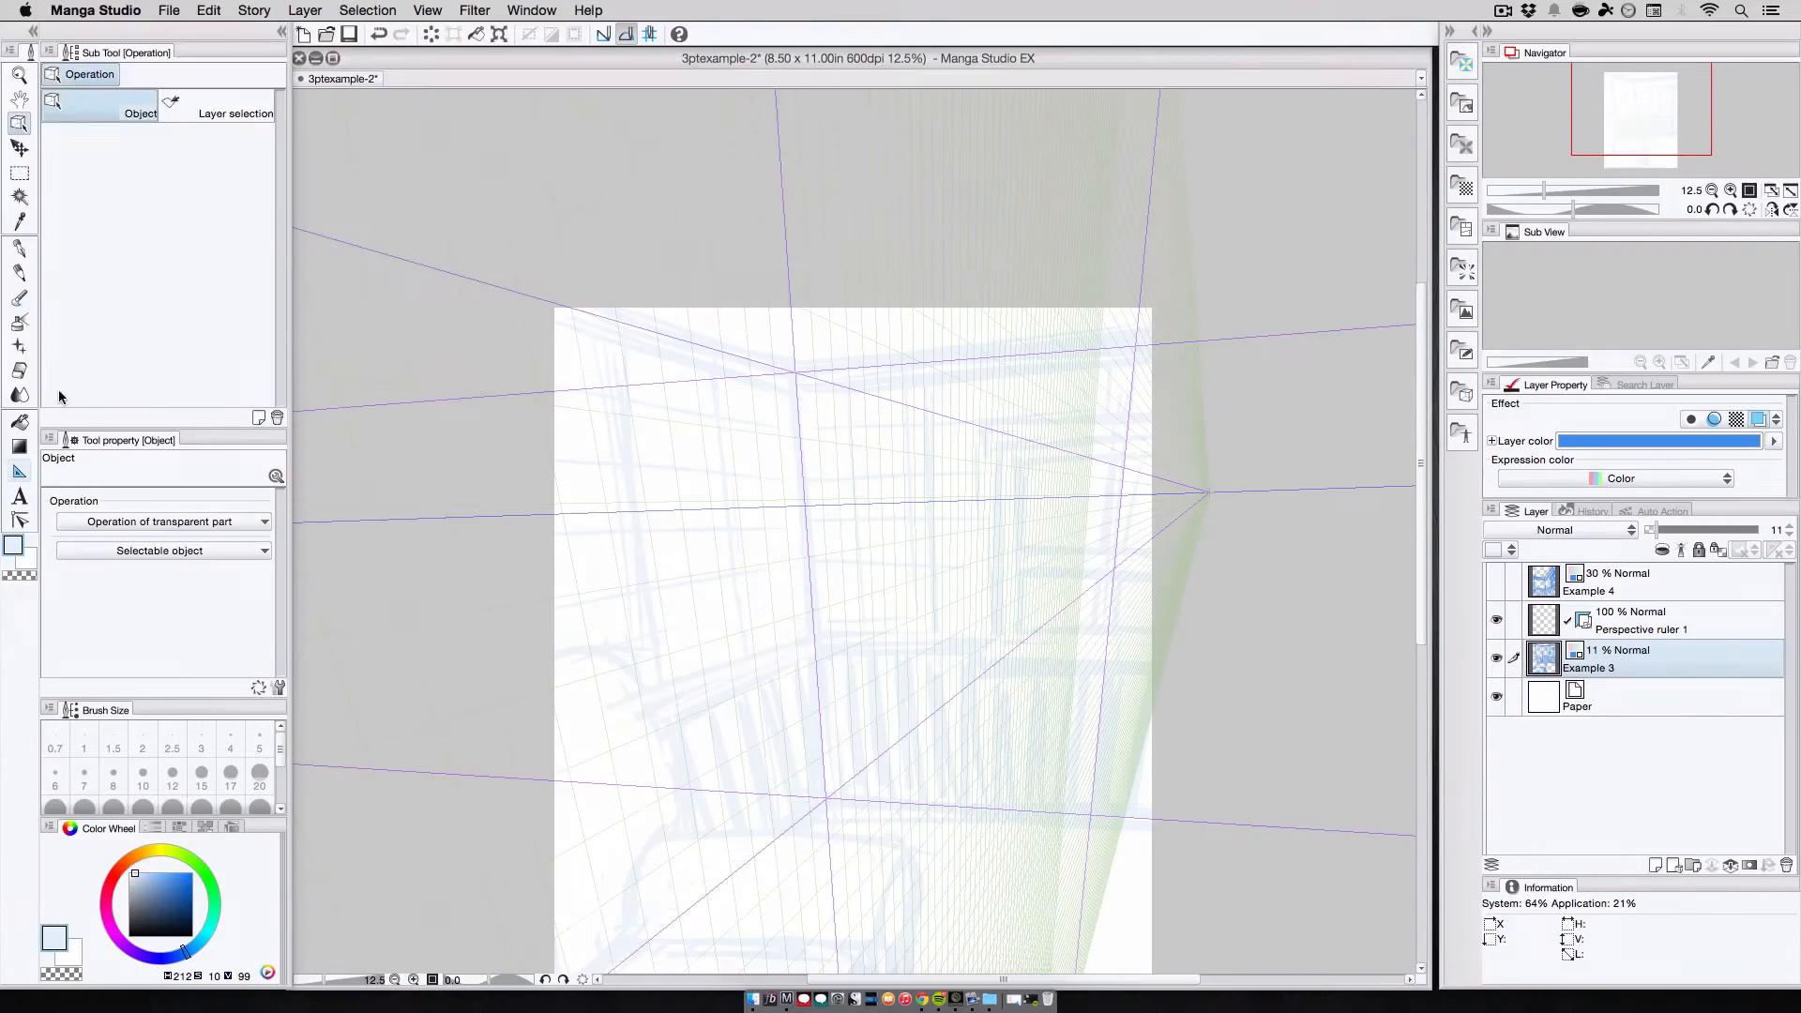
Step: Draw the room's grid lines with the Straight line tool, starting with the vertical wall corner, and hide the Example 3 sketch layer
click(19, 472)
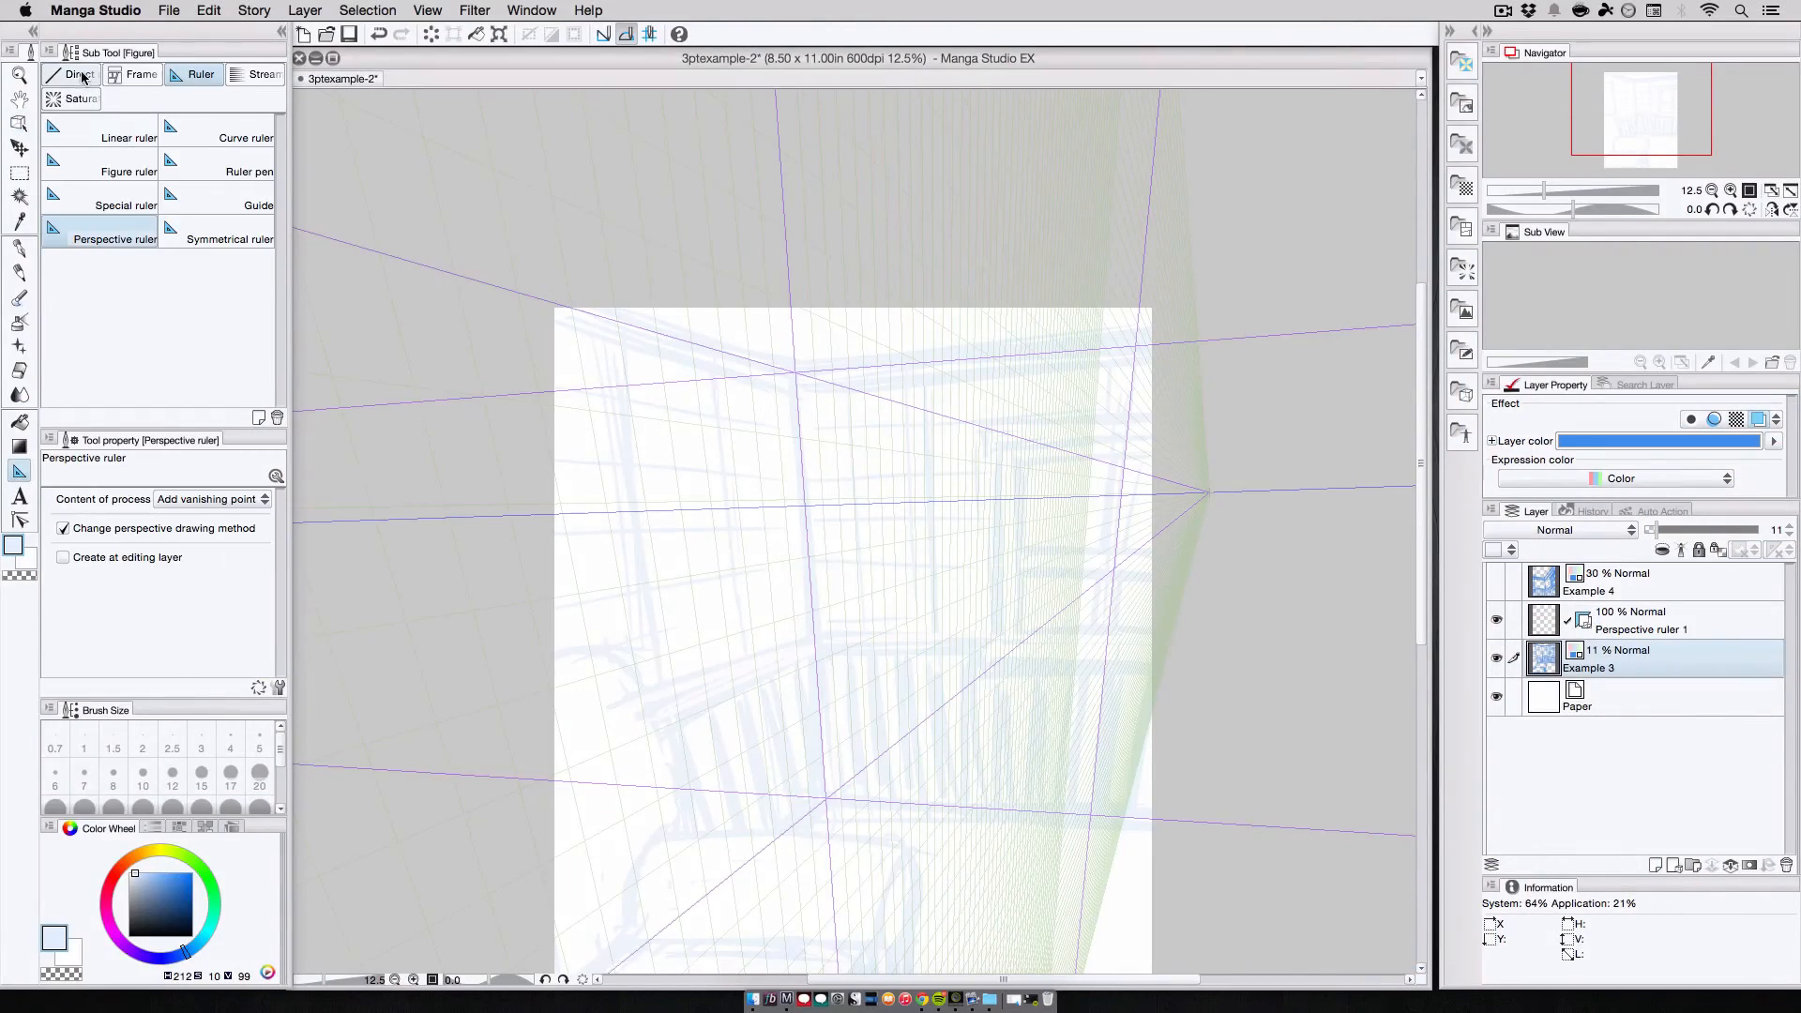
click(100, 129)
drag(807, 190, 841, 645)
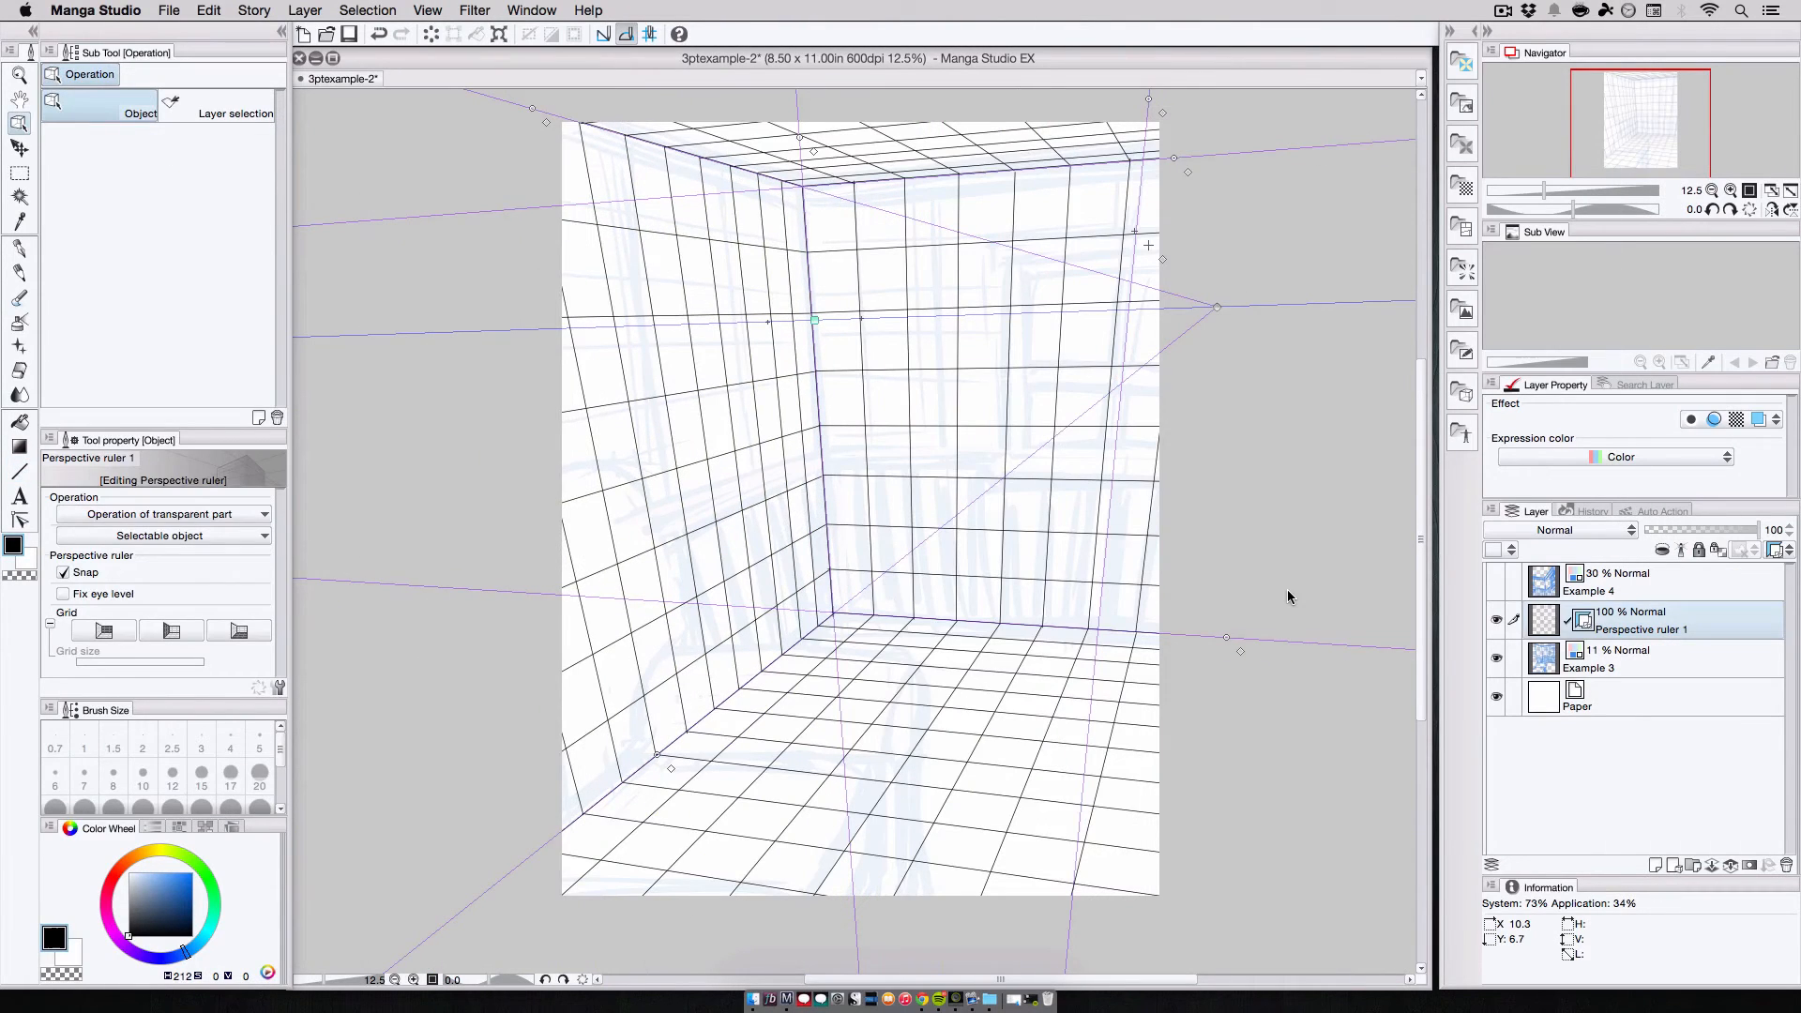
click(1496, 657)
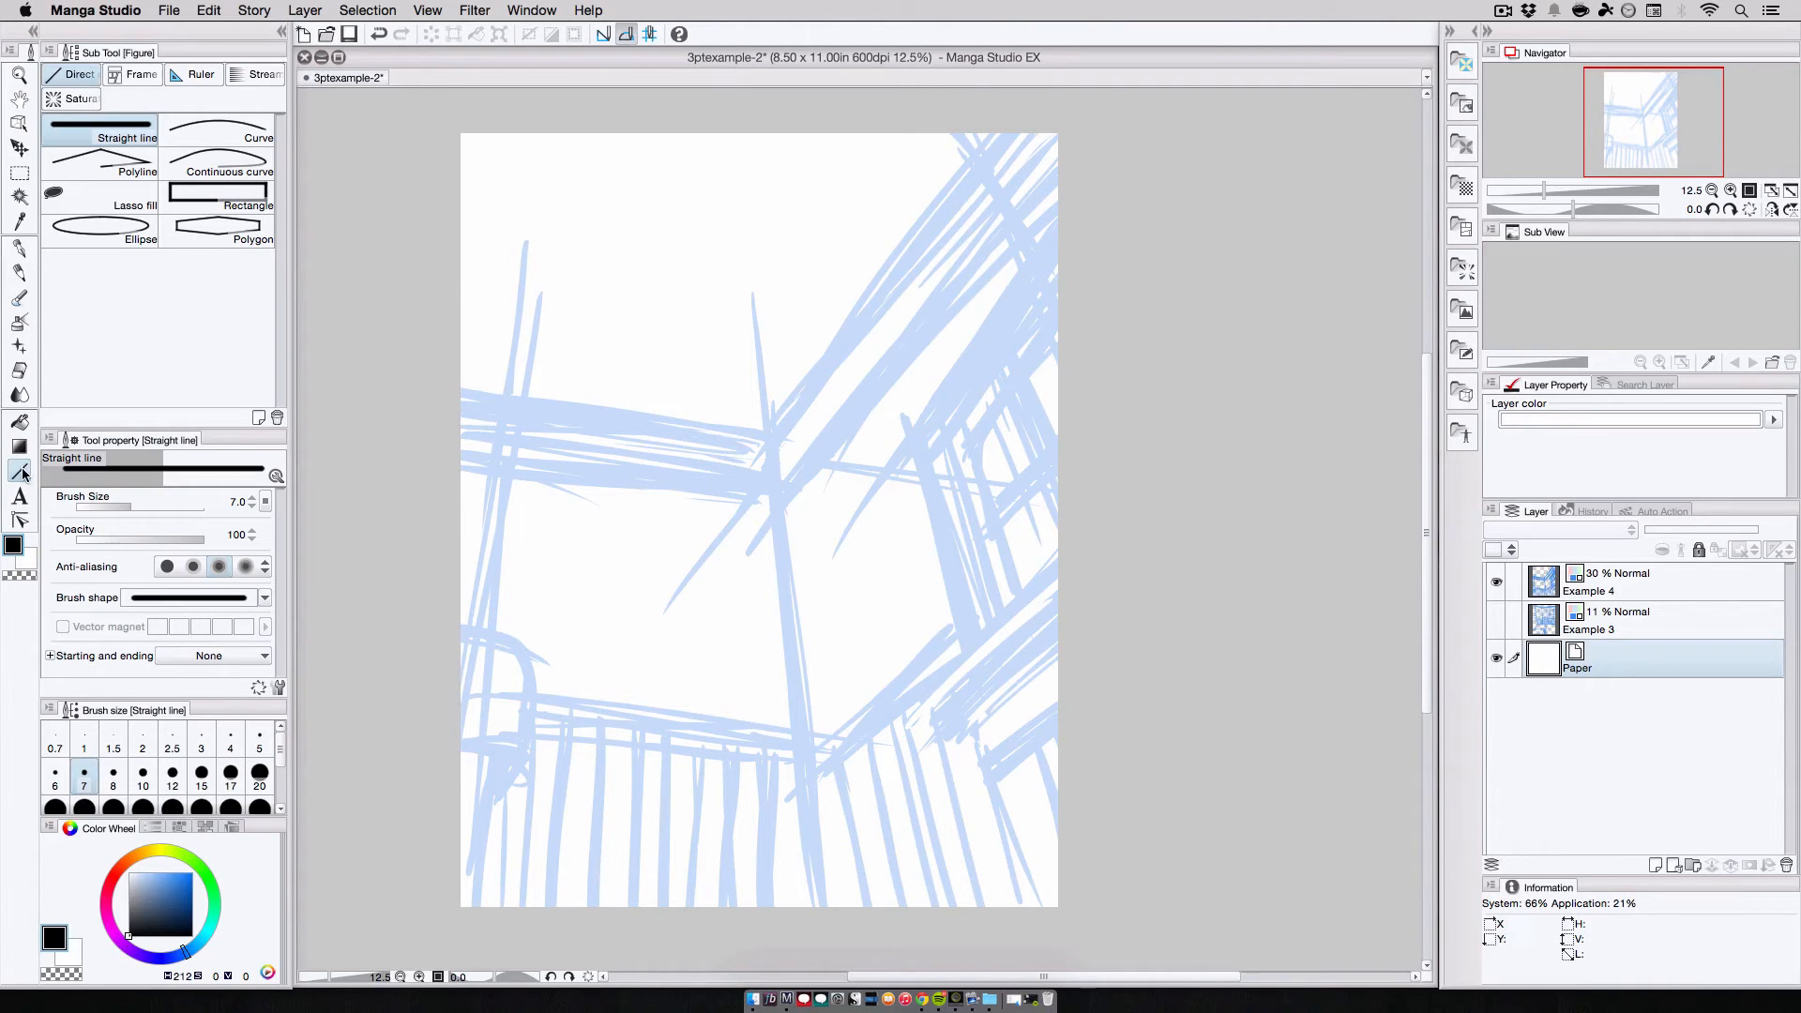
Step: Draw perspective guides over the Example 4 sketch along the left wall's base and for the vertical vanishing point
click(197, 78)
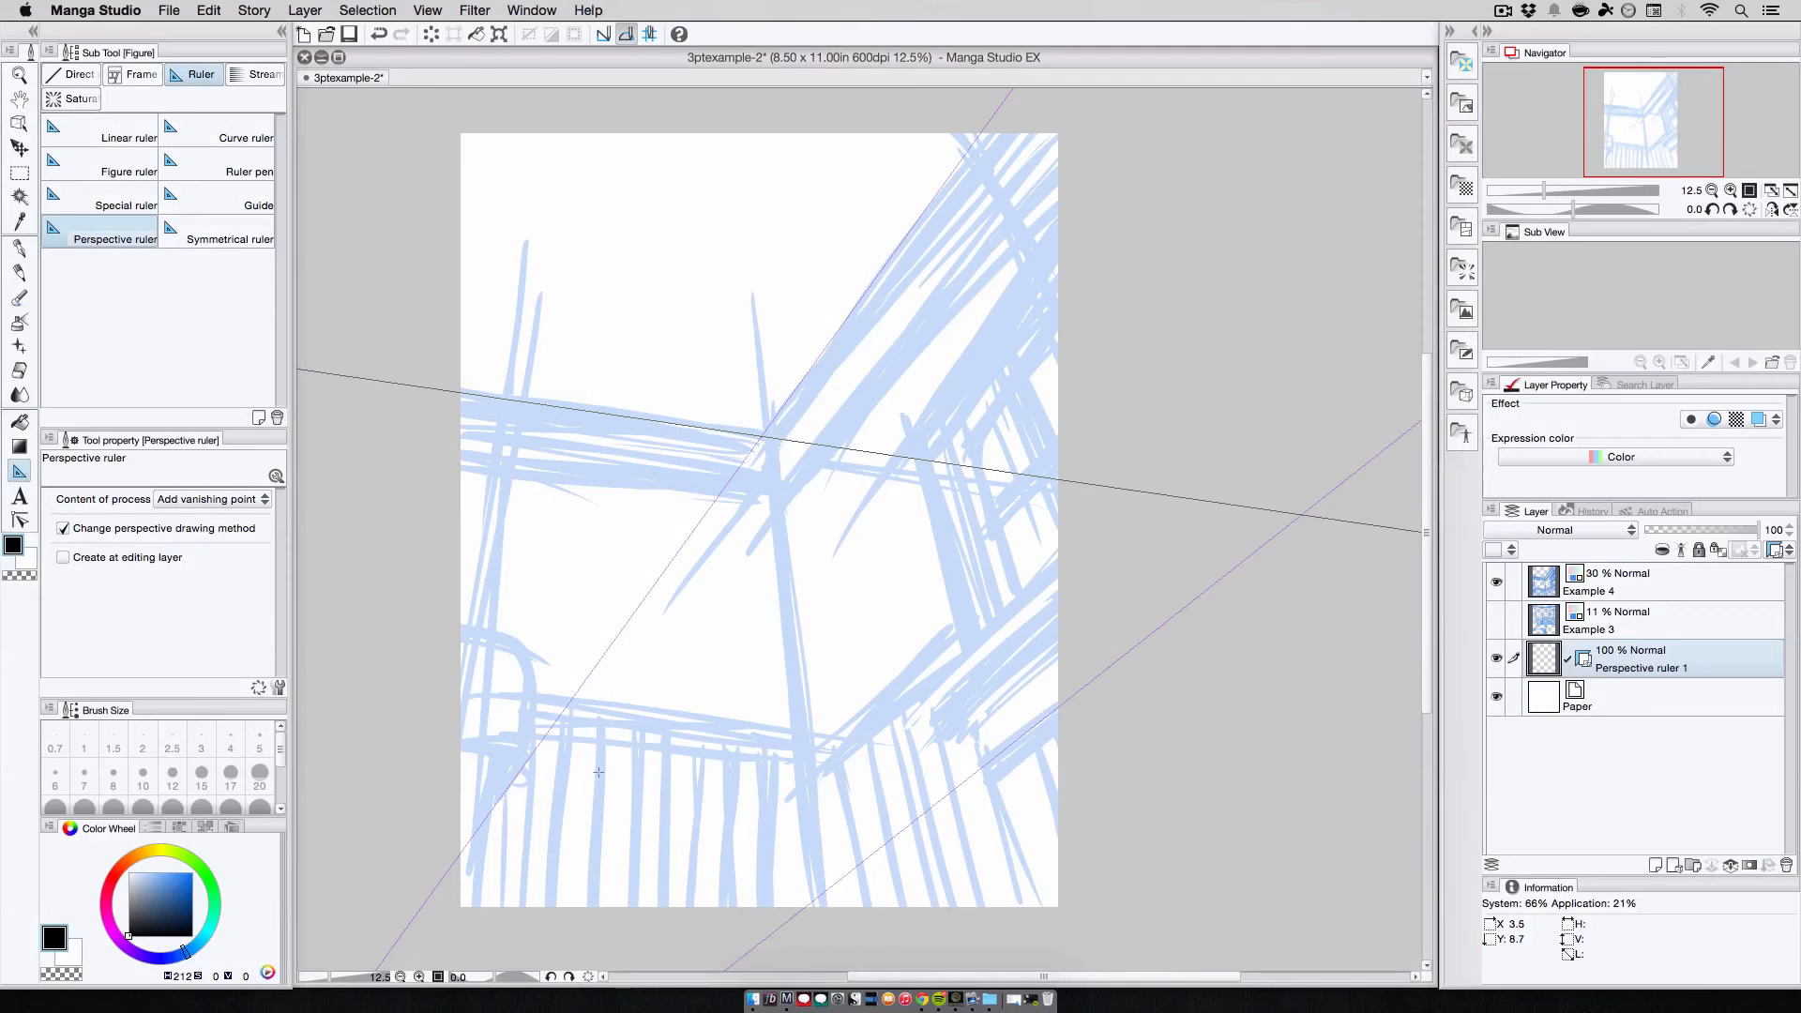
drag(422, 733, 1261, 813)
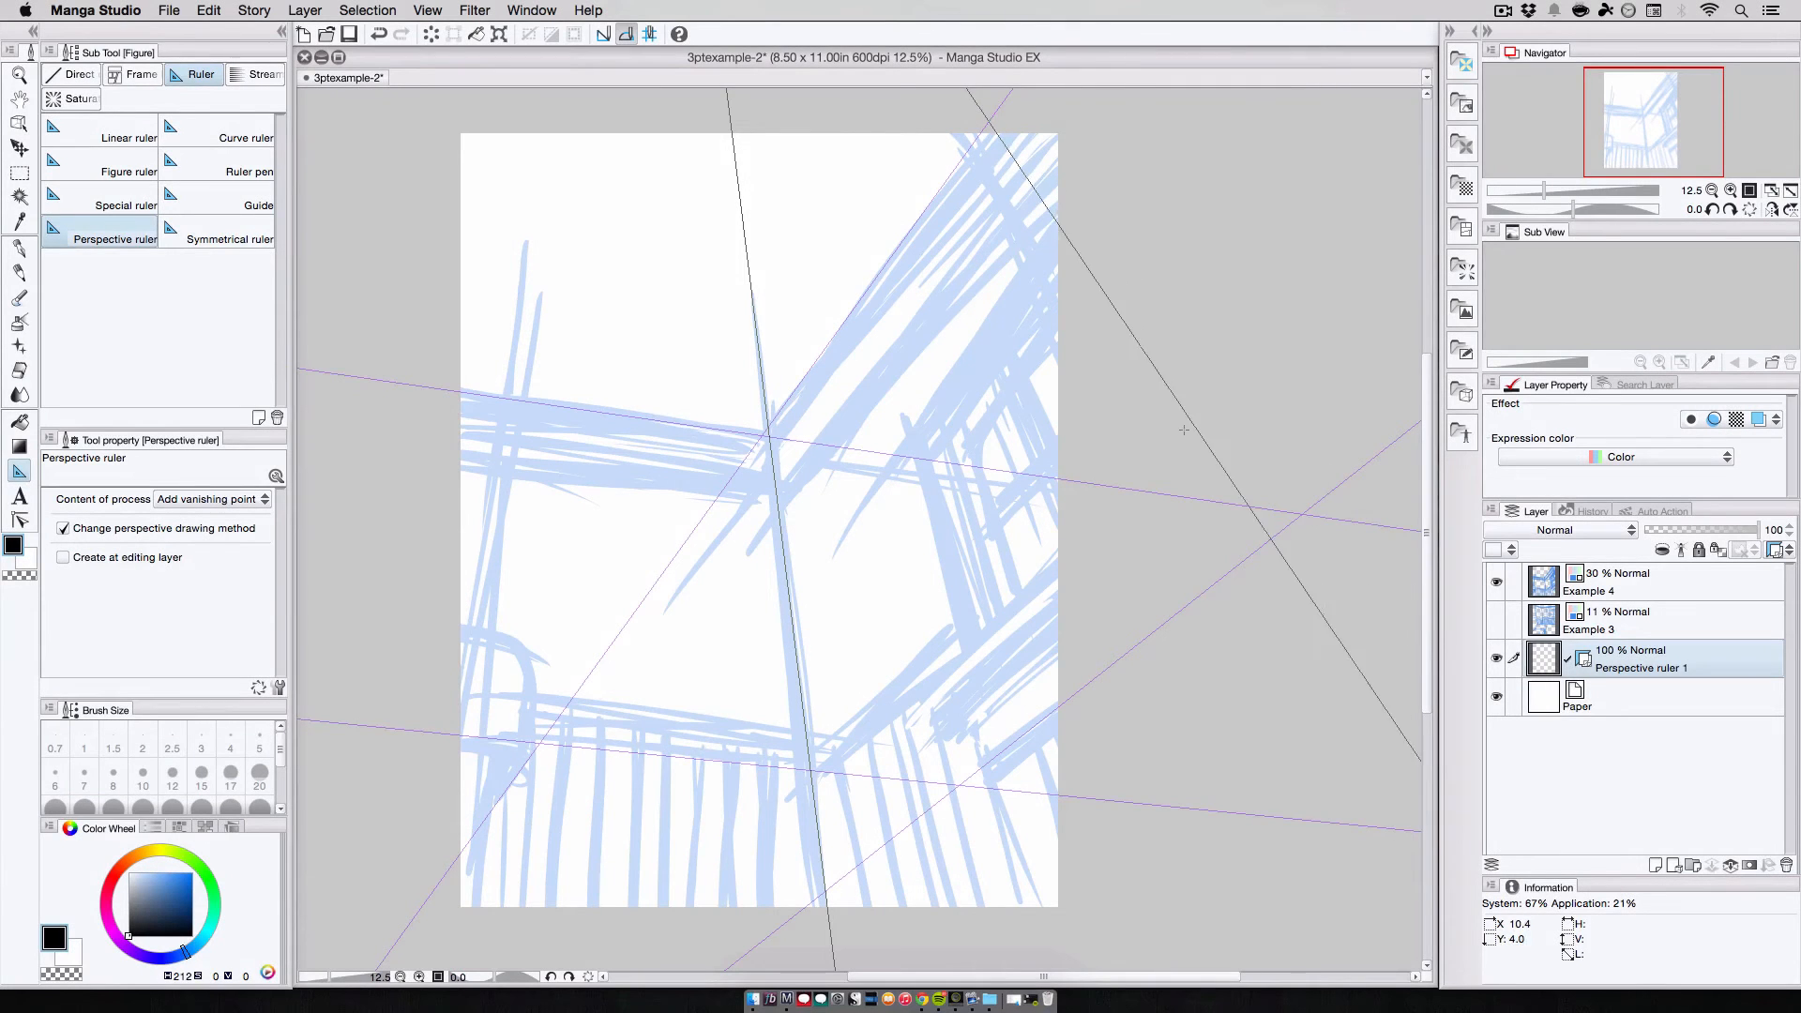
drag(1183, 430, 1158, 399)
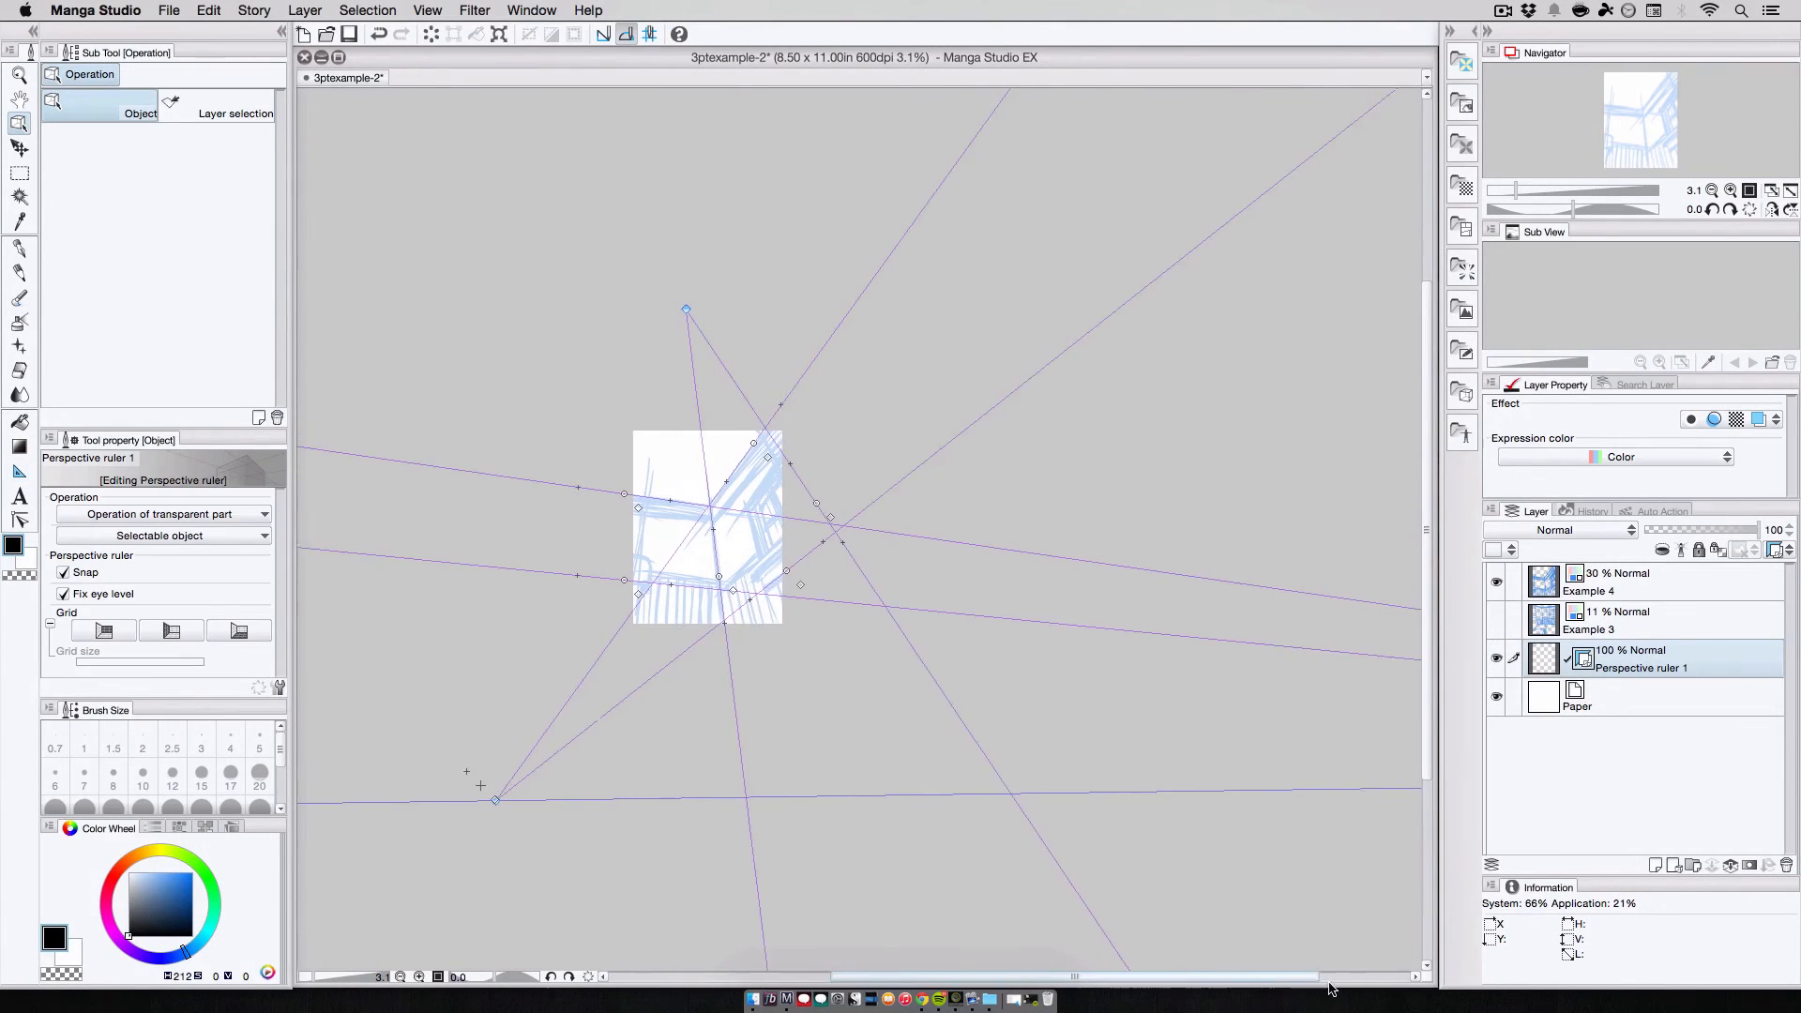
Step: Move the ruler's eye-level handle to just beneath the page and realign the left wall's ceiling guide with the sketch
drag(1317, 791, 591, 669)
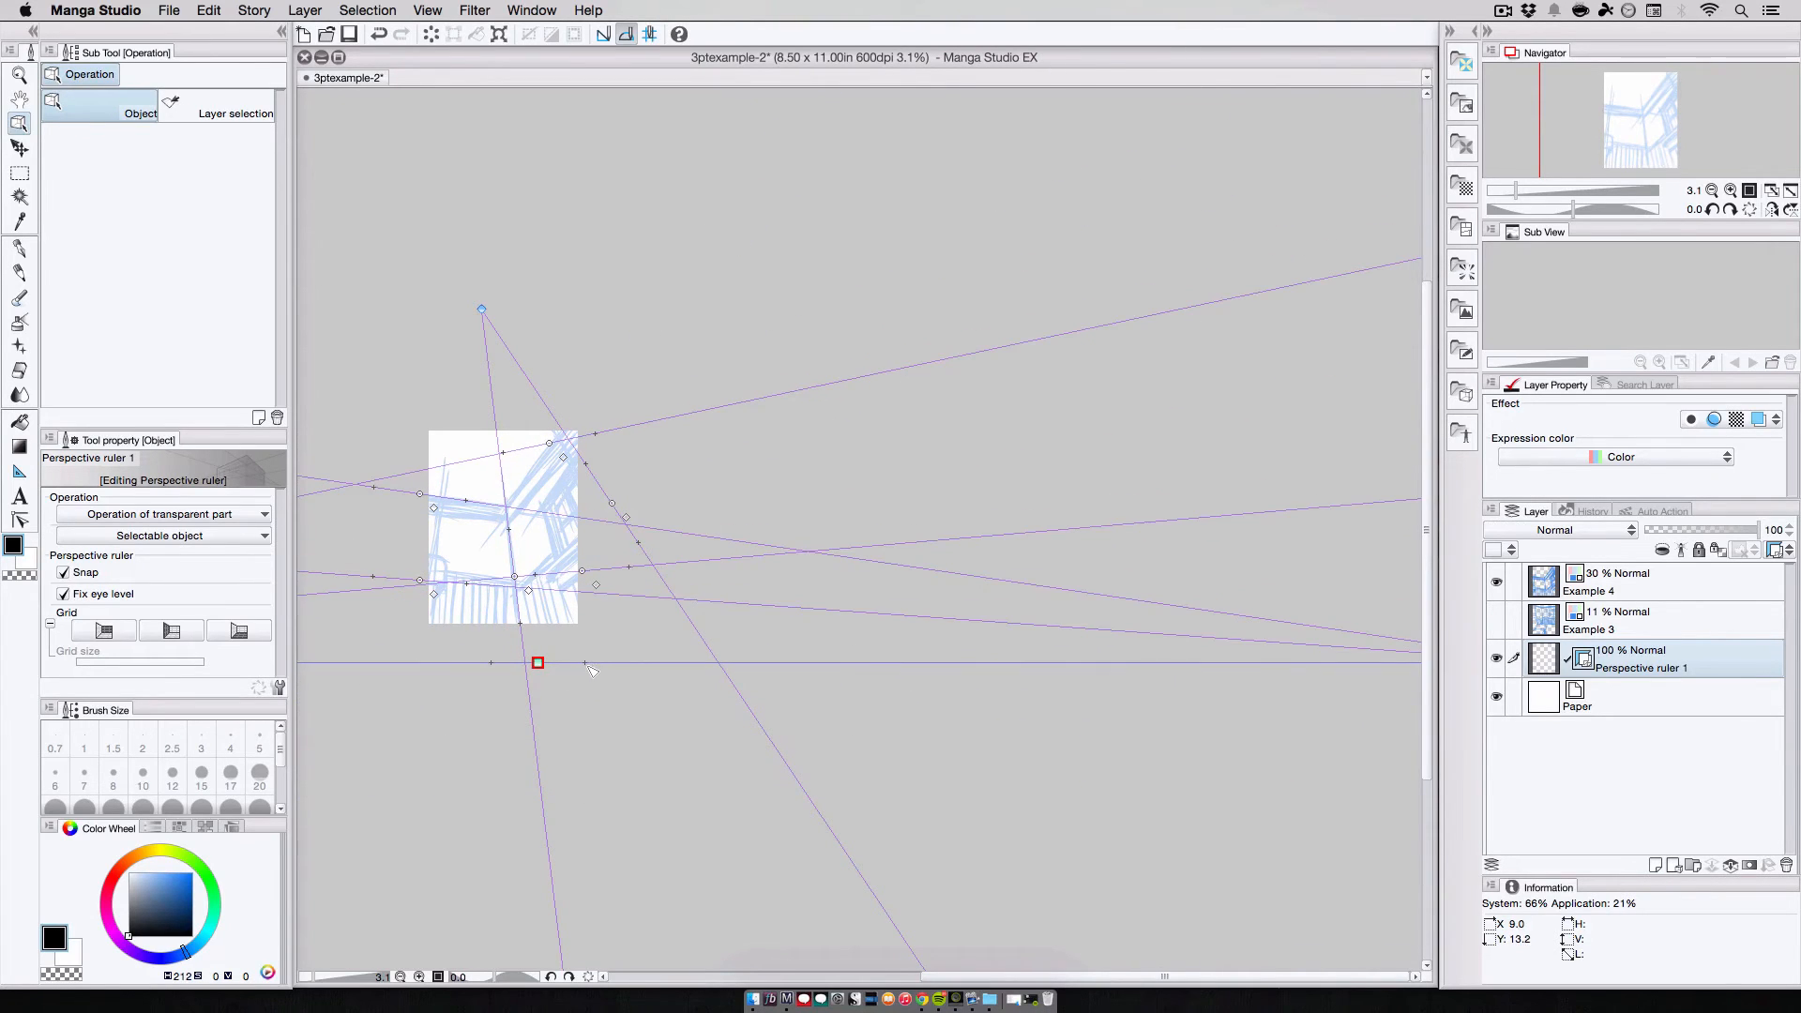
click(1730, 192)
drag(481, 375, 497, 366)
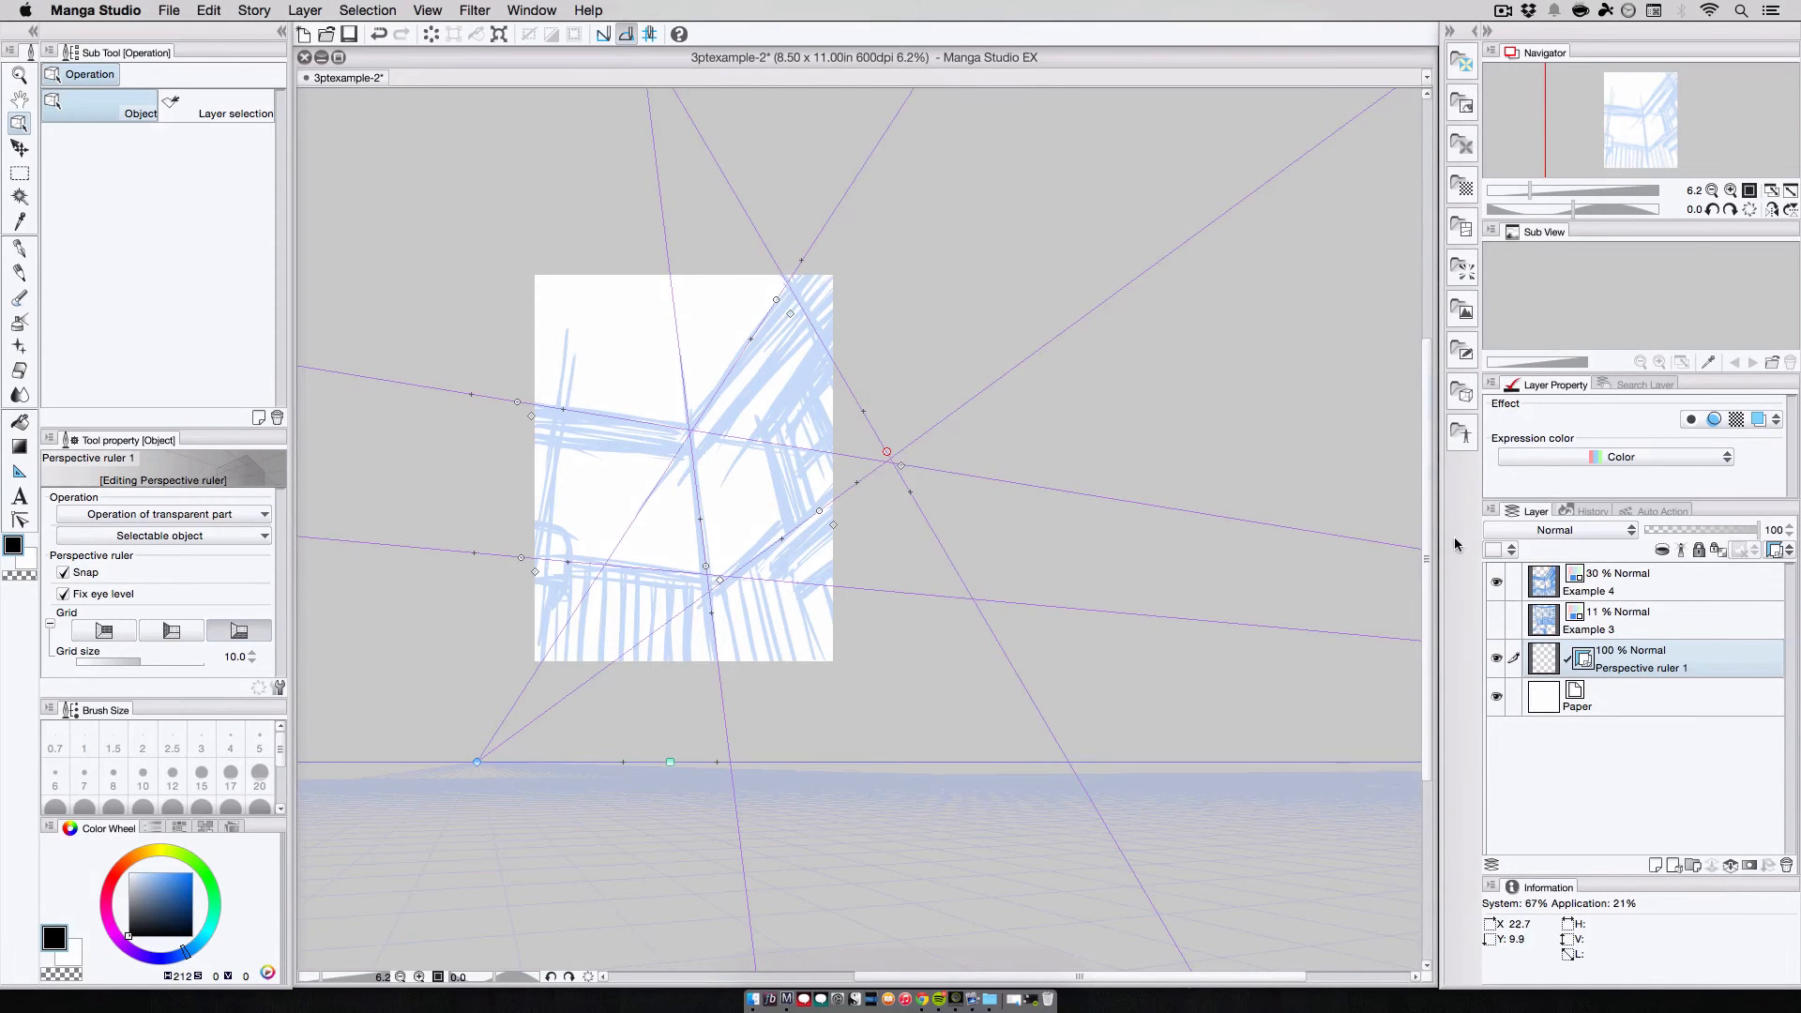
Step: Adjust the vertical and right wall ceiling guides to shift their vanishing points, and move the grid control point up to the ceiling corner
click(1712, 191)
click(1712, 191)
drag(770, 642, 814, 618)
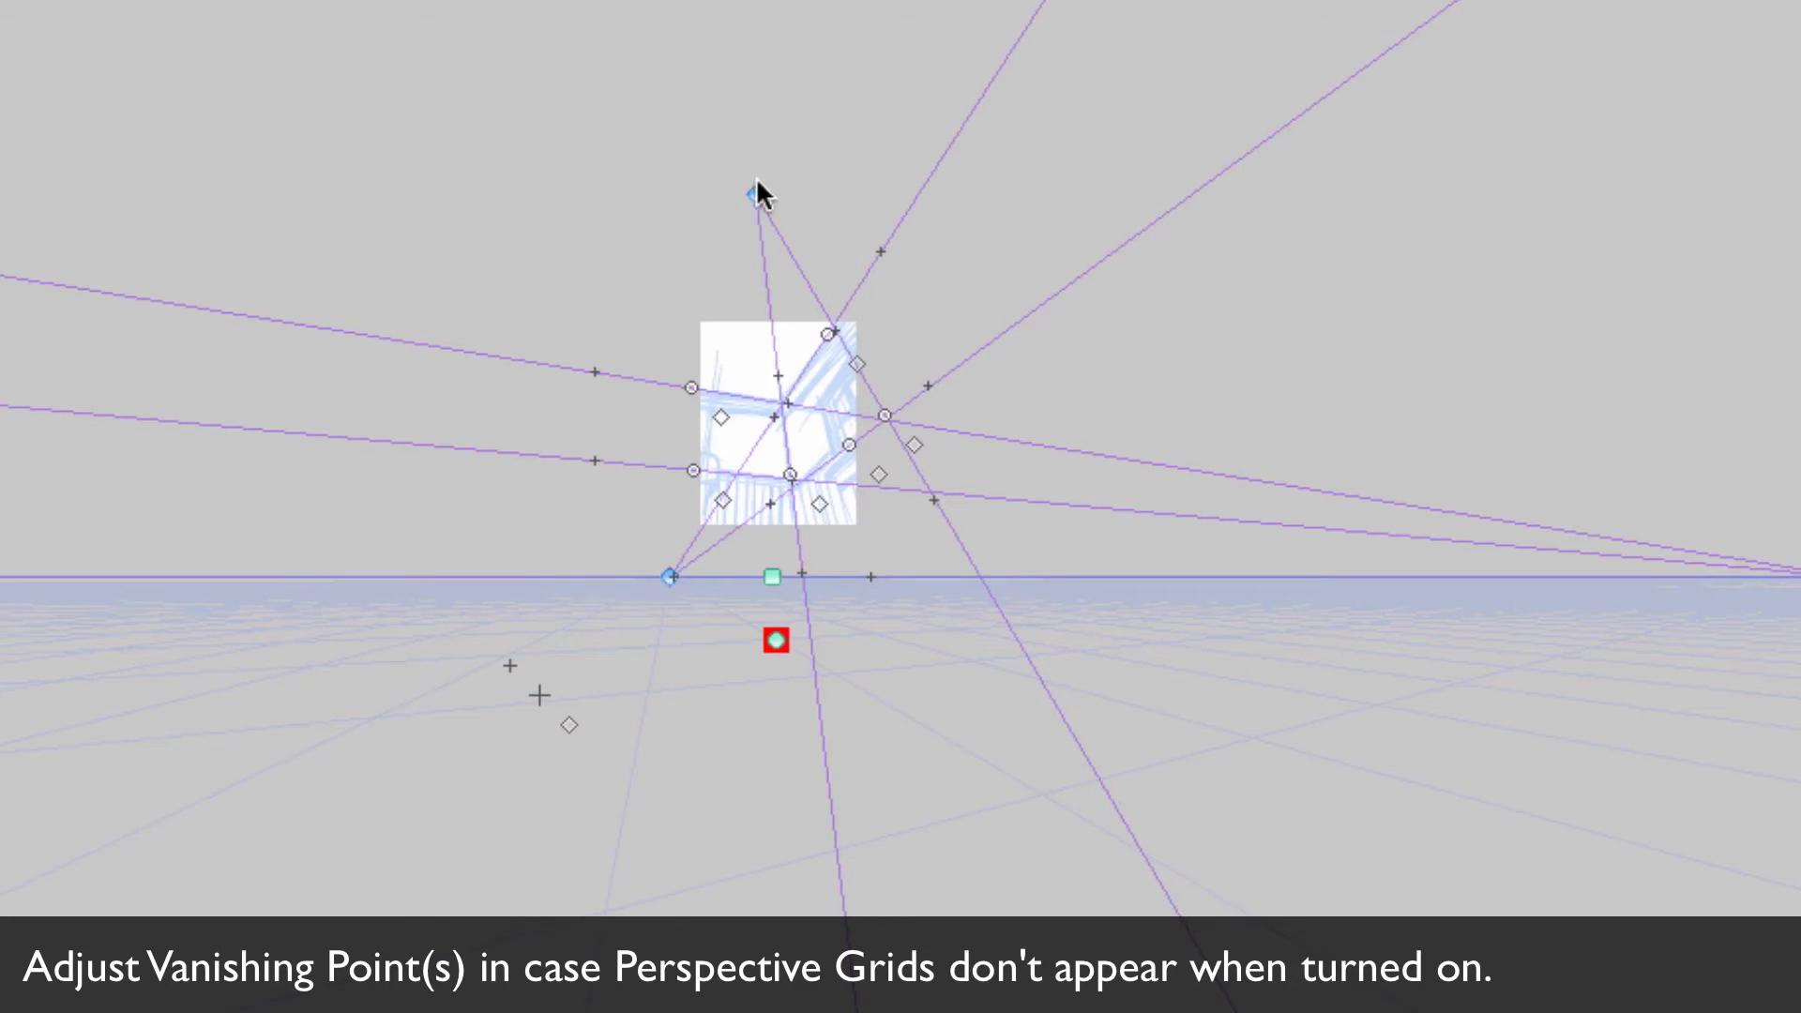
mouse_move(934, 501)
mouse_down()
mouse_move(896, 552)
mouse_move(920, 526)
mouse_up()
mouse_move(881, 252)
mouse_down()
mouse_move(848, 236)
mouse_move(897, 269)
mouse_up()
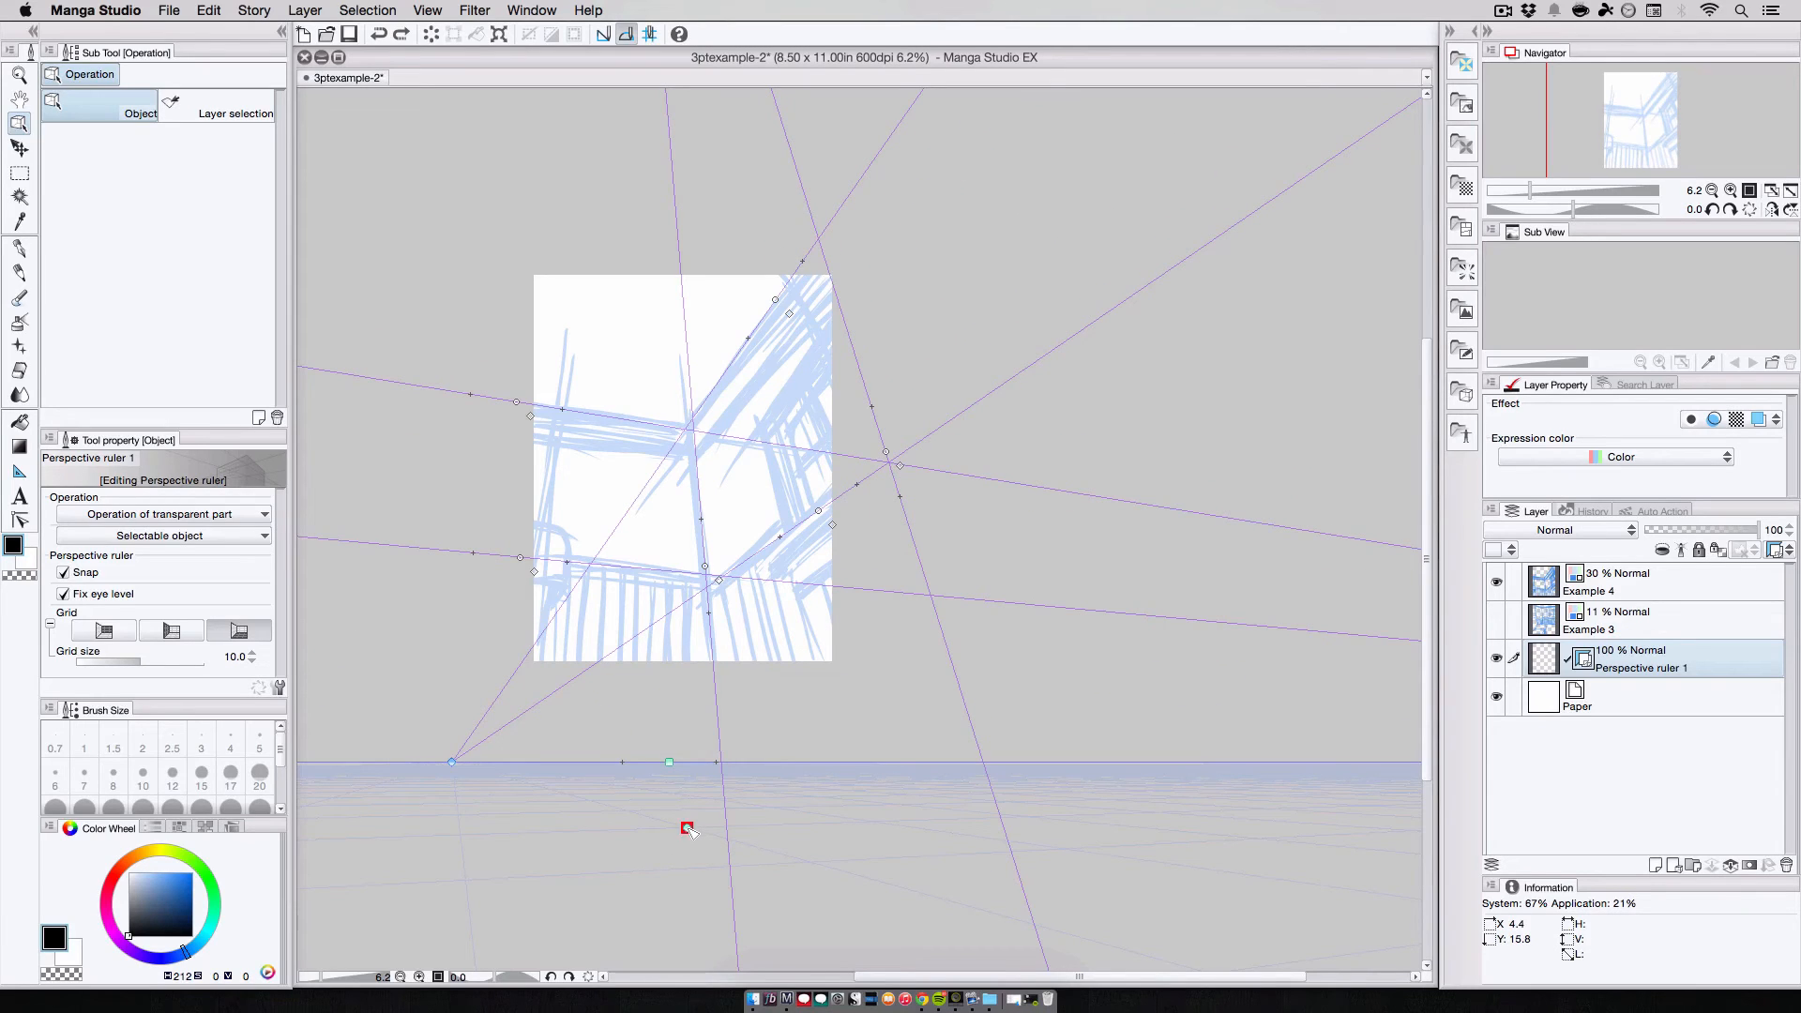
drag(686, 829, 692, 430)
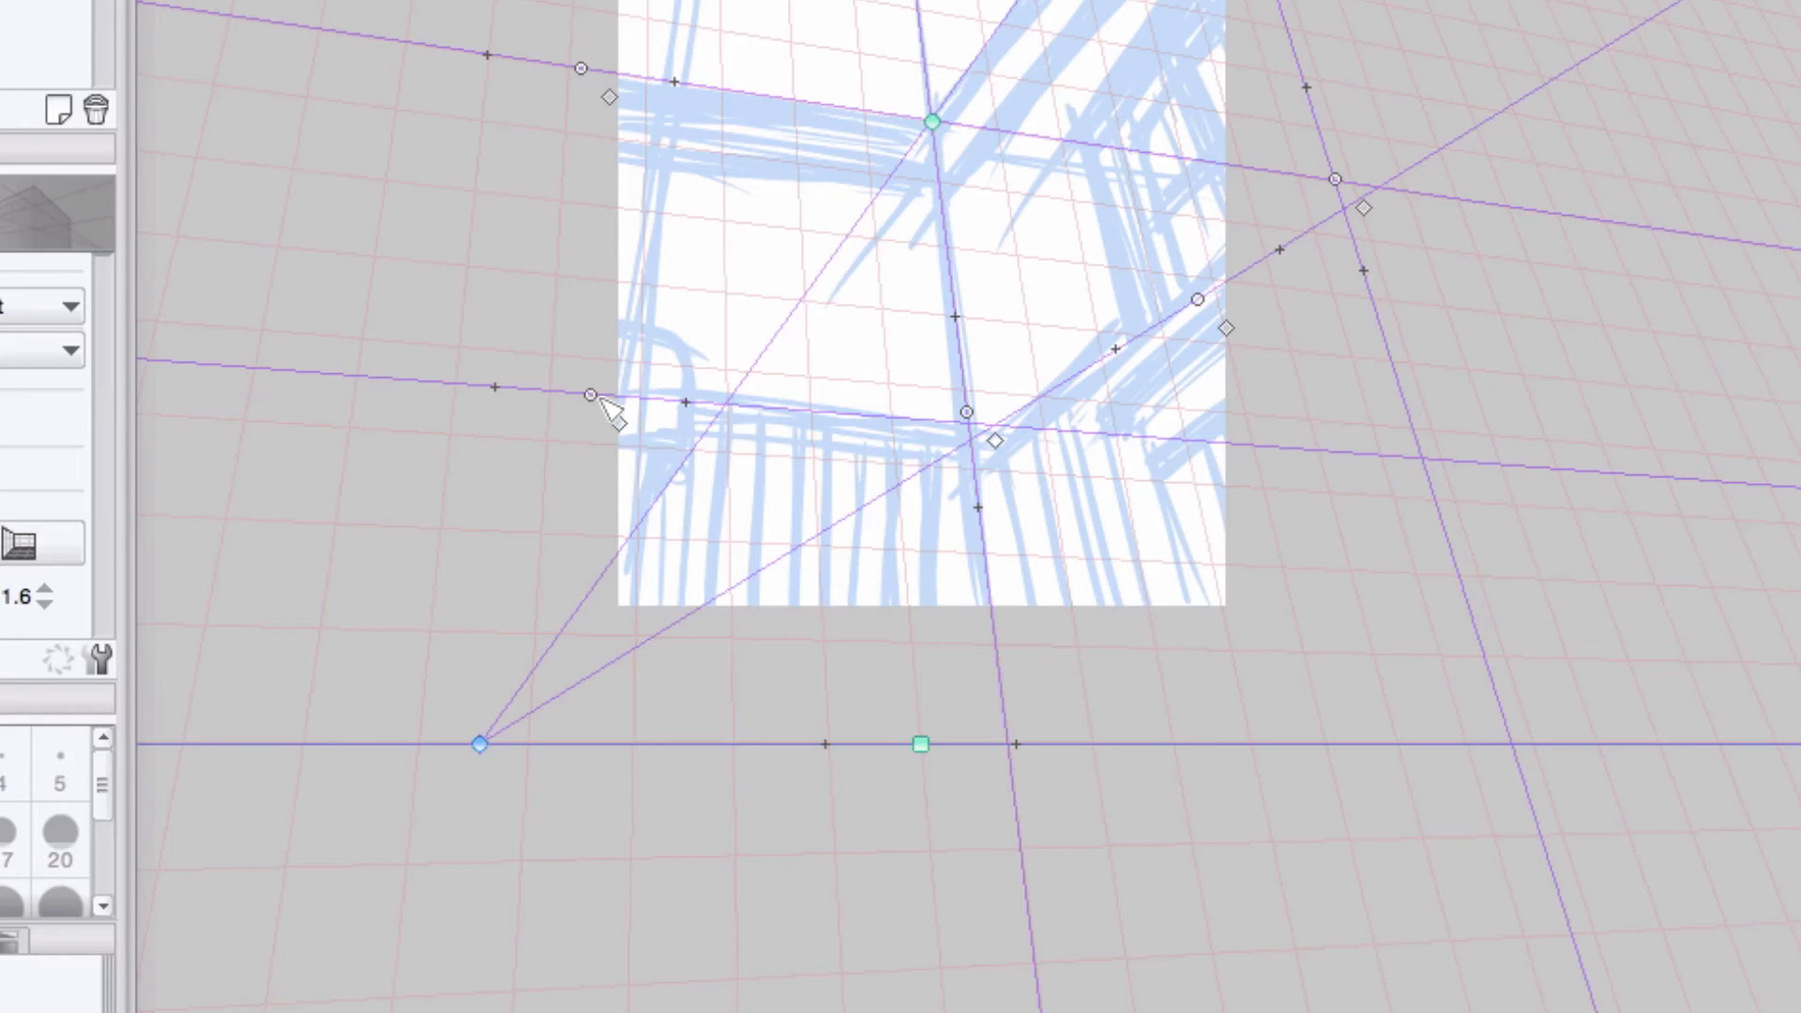
Step: Move the floor guides of both walls below the page and raise the eye level slightly
drag(592, 396, 644, 763)
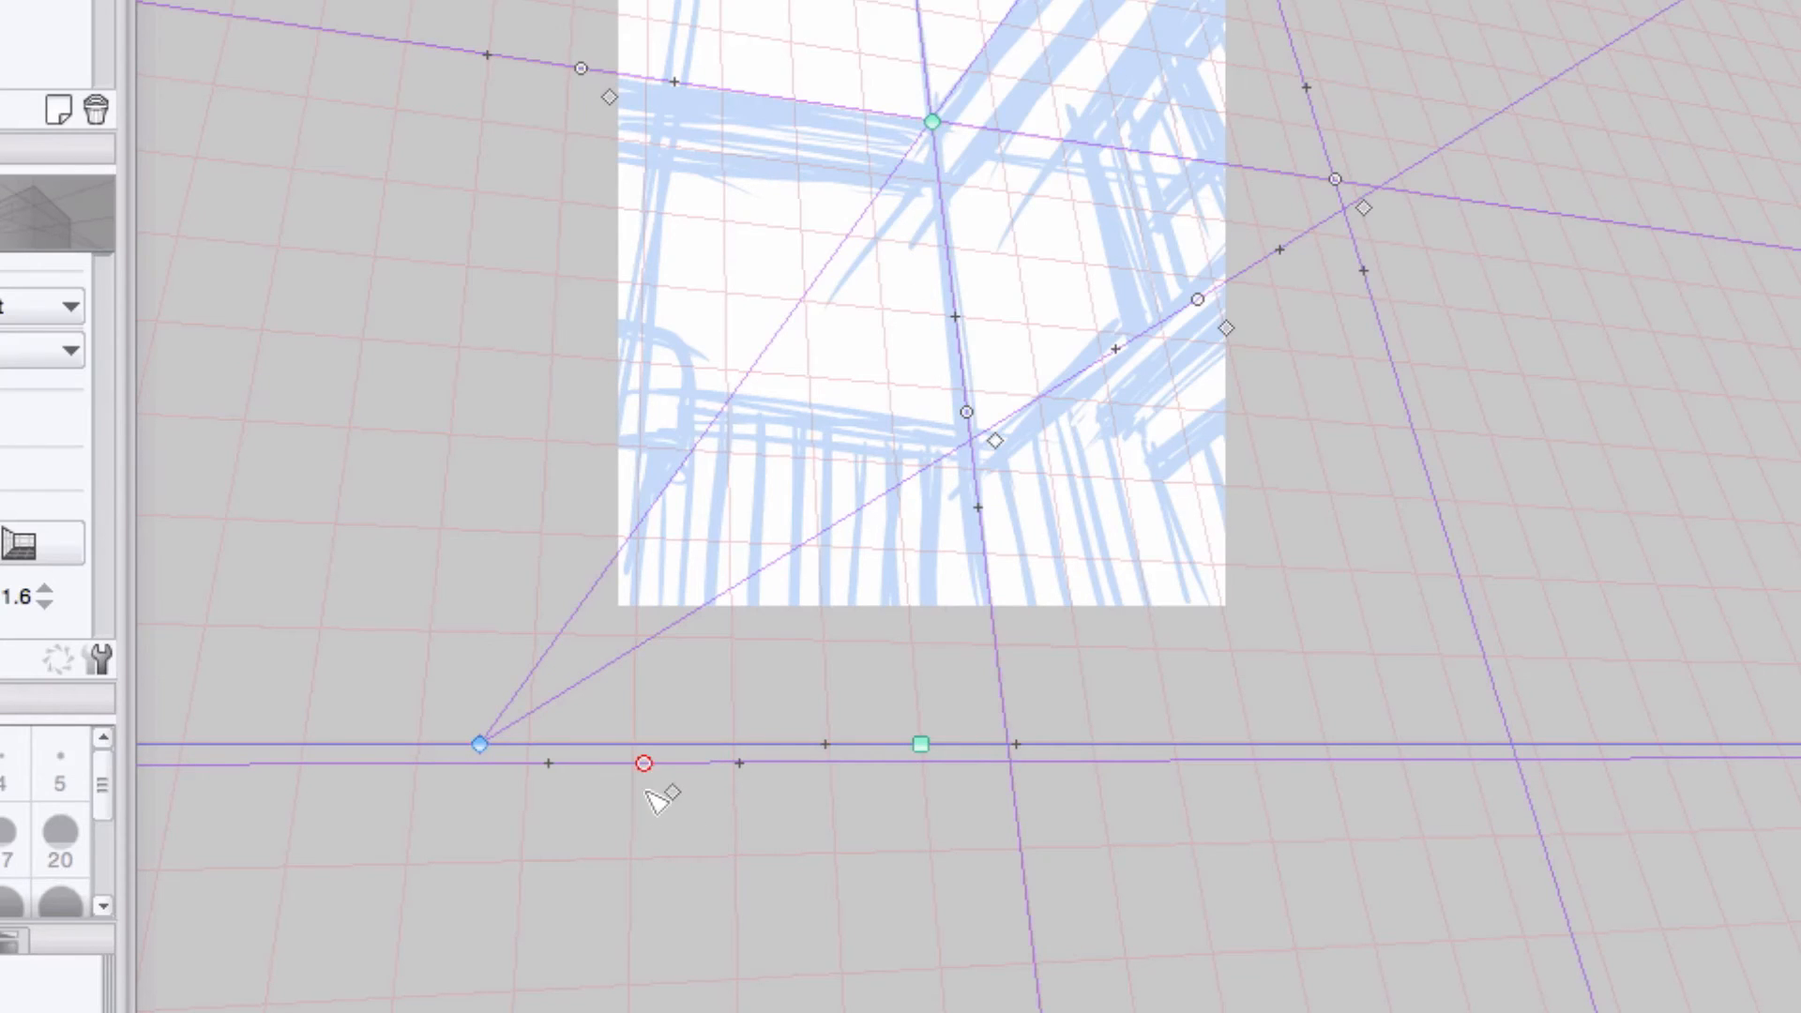
drag(644, 765, 632, 859)
drag(921, 744, 926, 731)
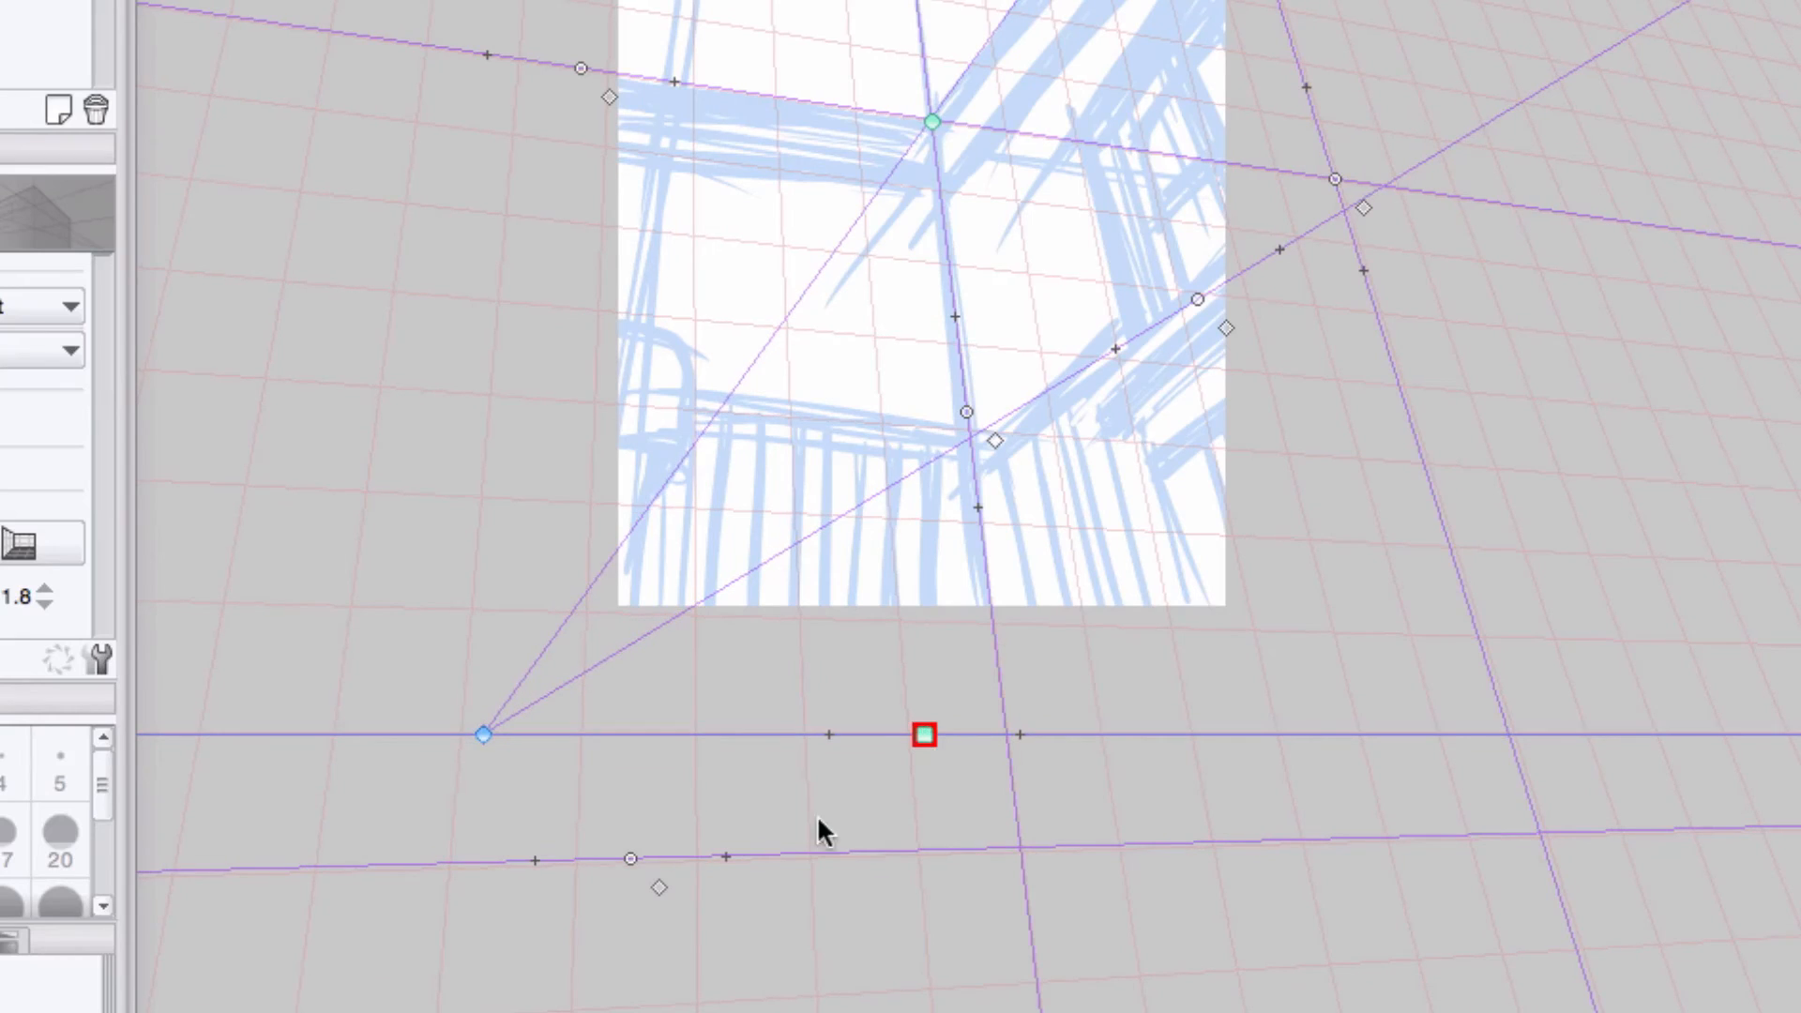
drag(639, 861, 637, 868)
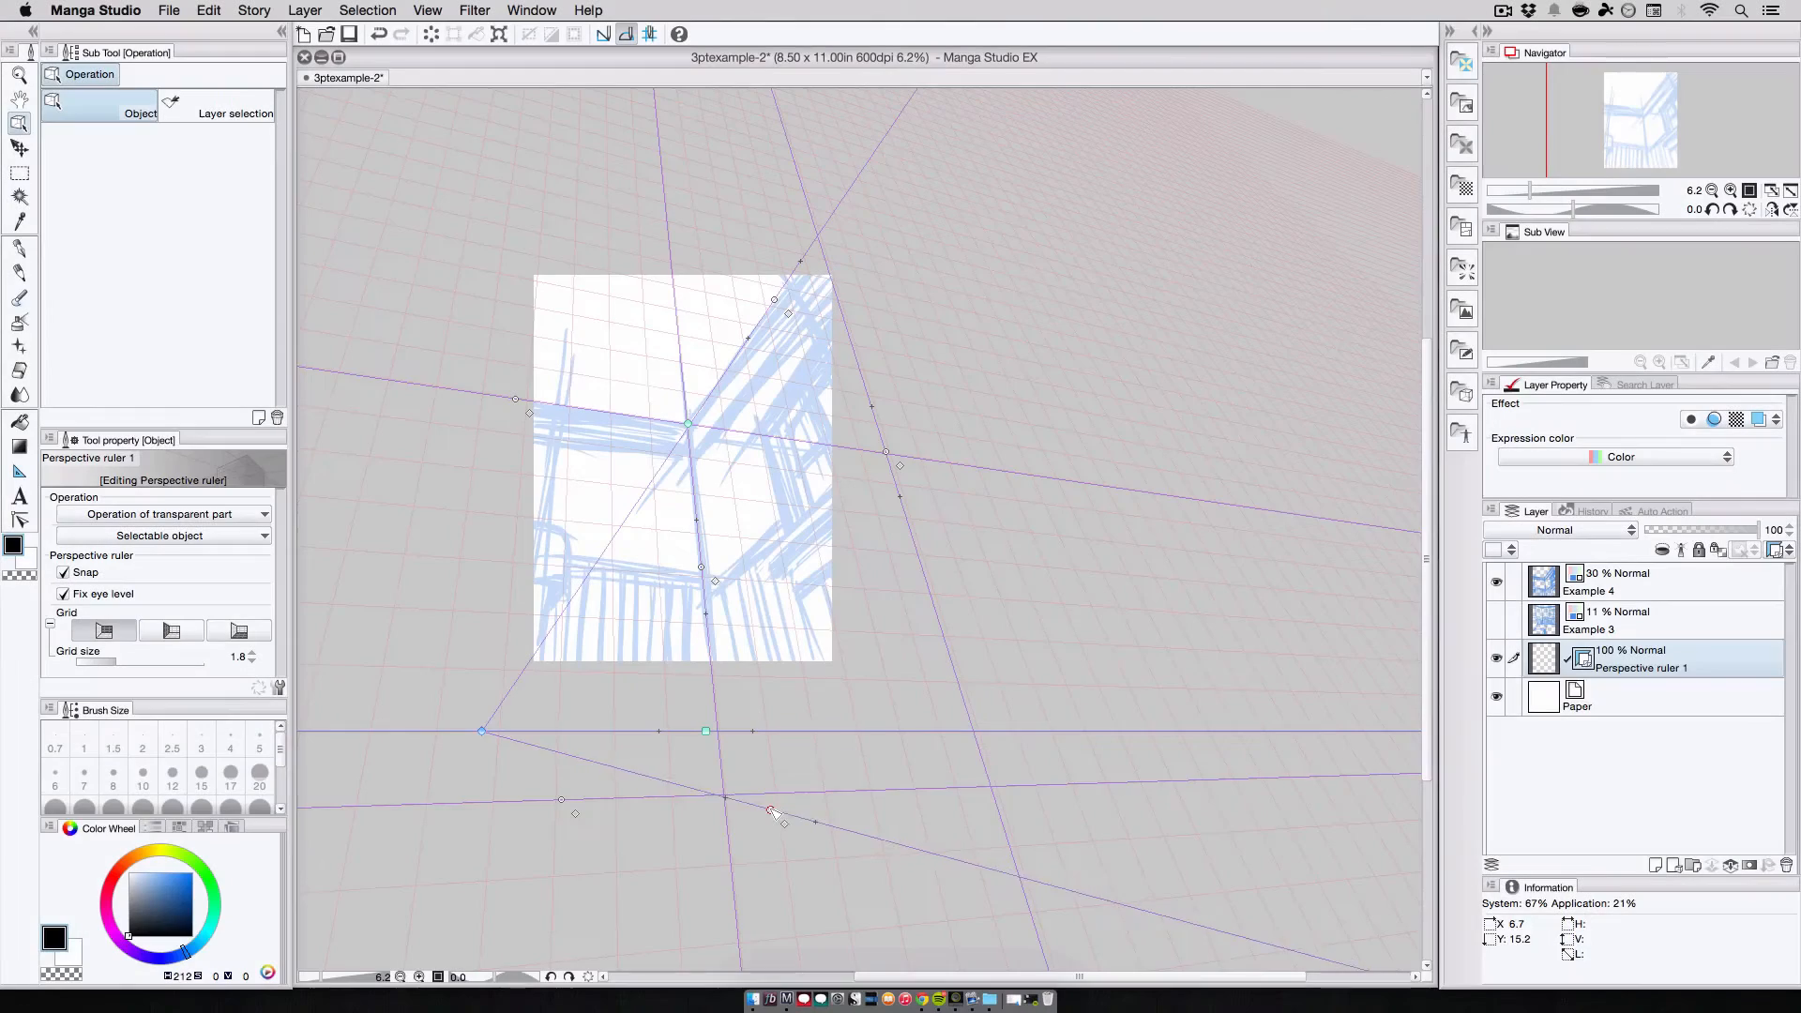
drag(774, 814, 771, 809)
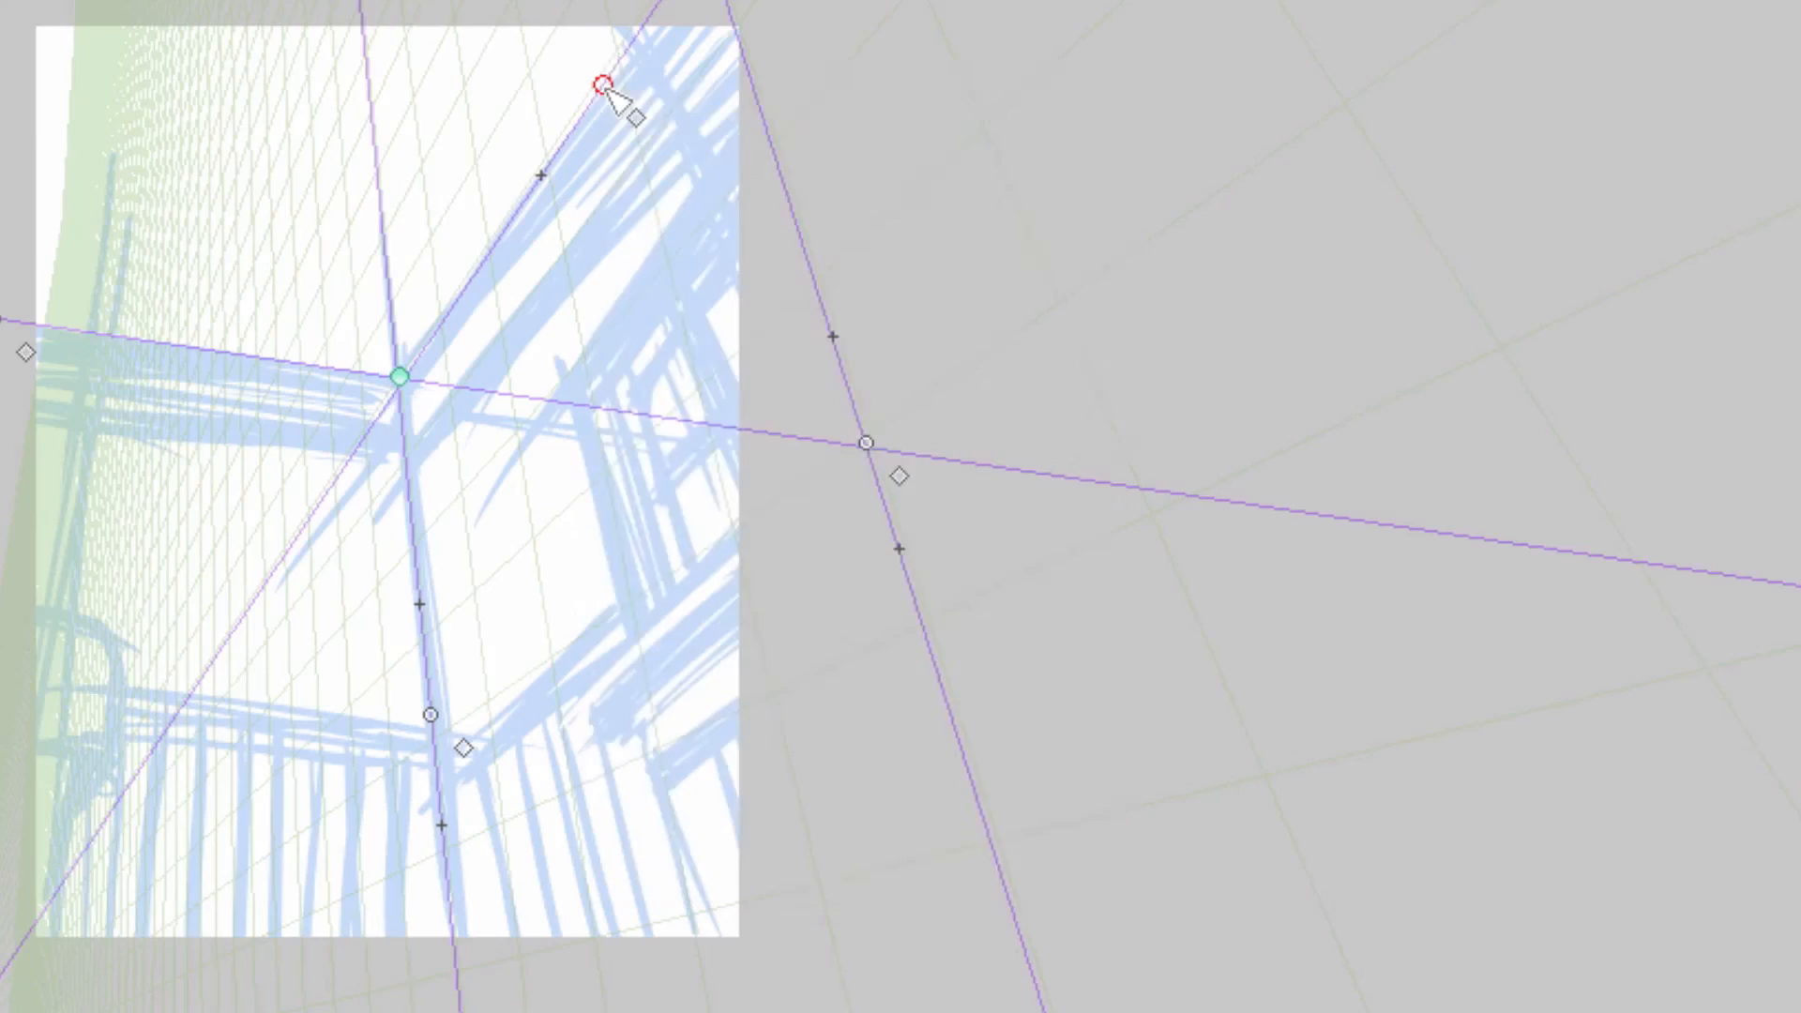
Step: Fix the vanishing point of the right wall's ceiling guide and draw the right wall's grid lines at brush size 7.0 with Straight line
right_click(604, 84)
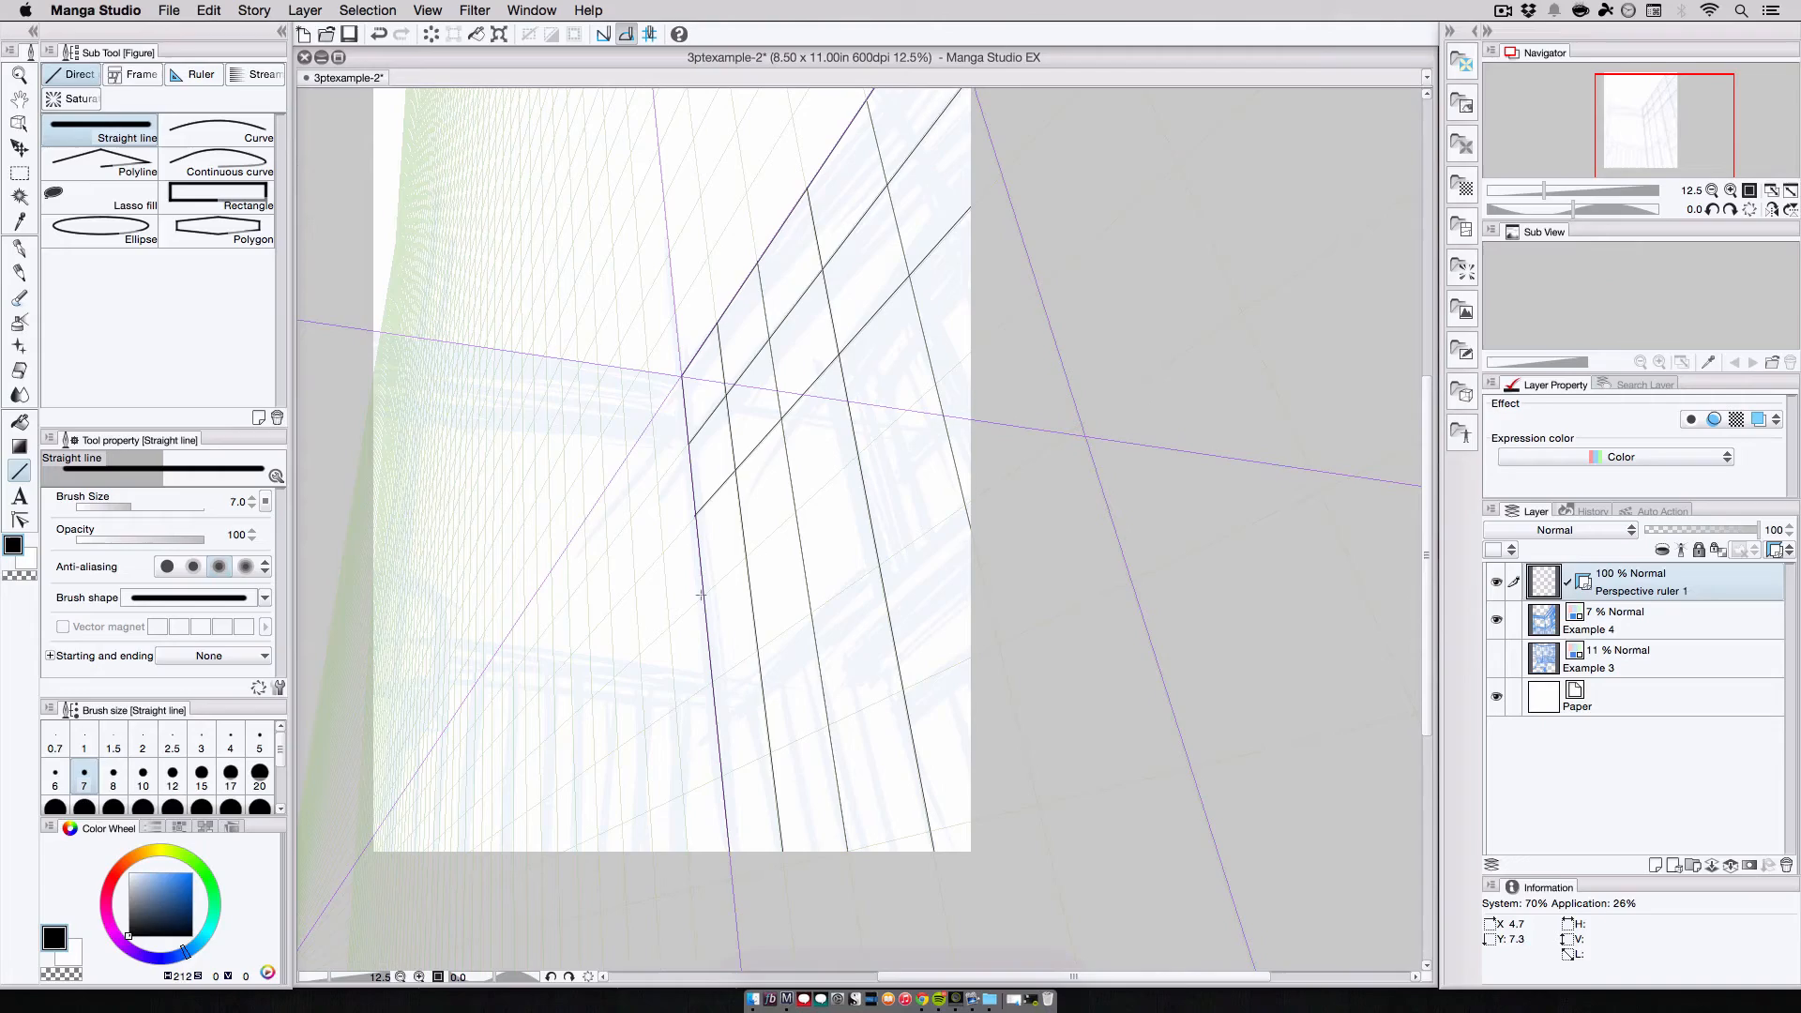
drag(704, 595, 1098, 235)
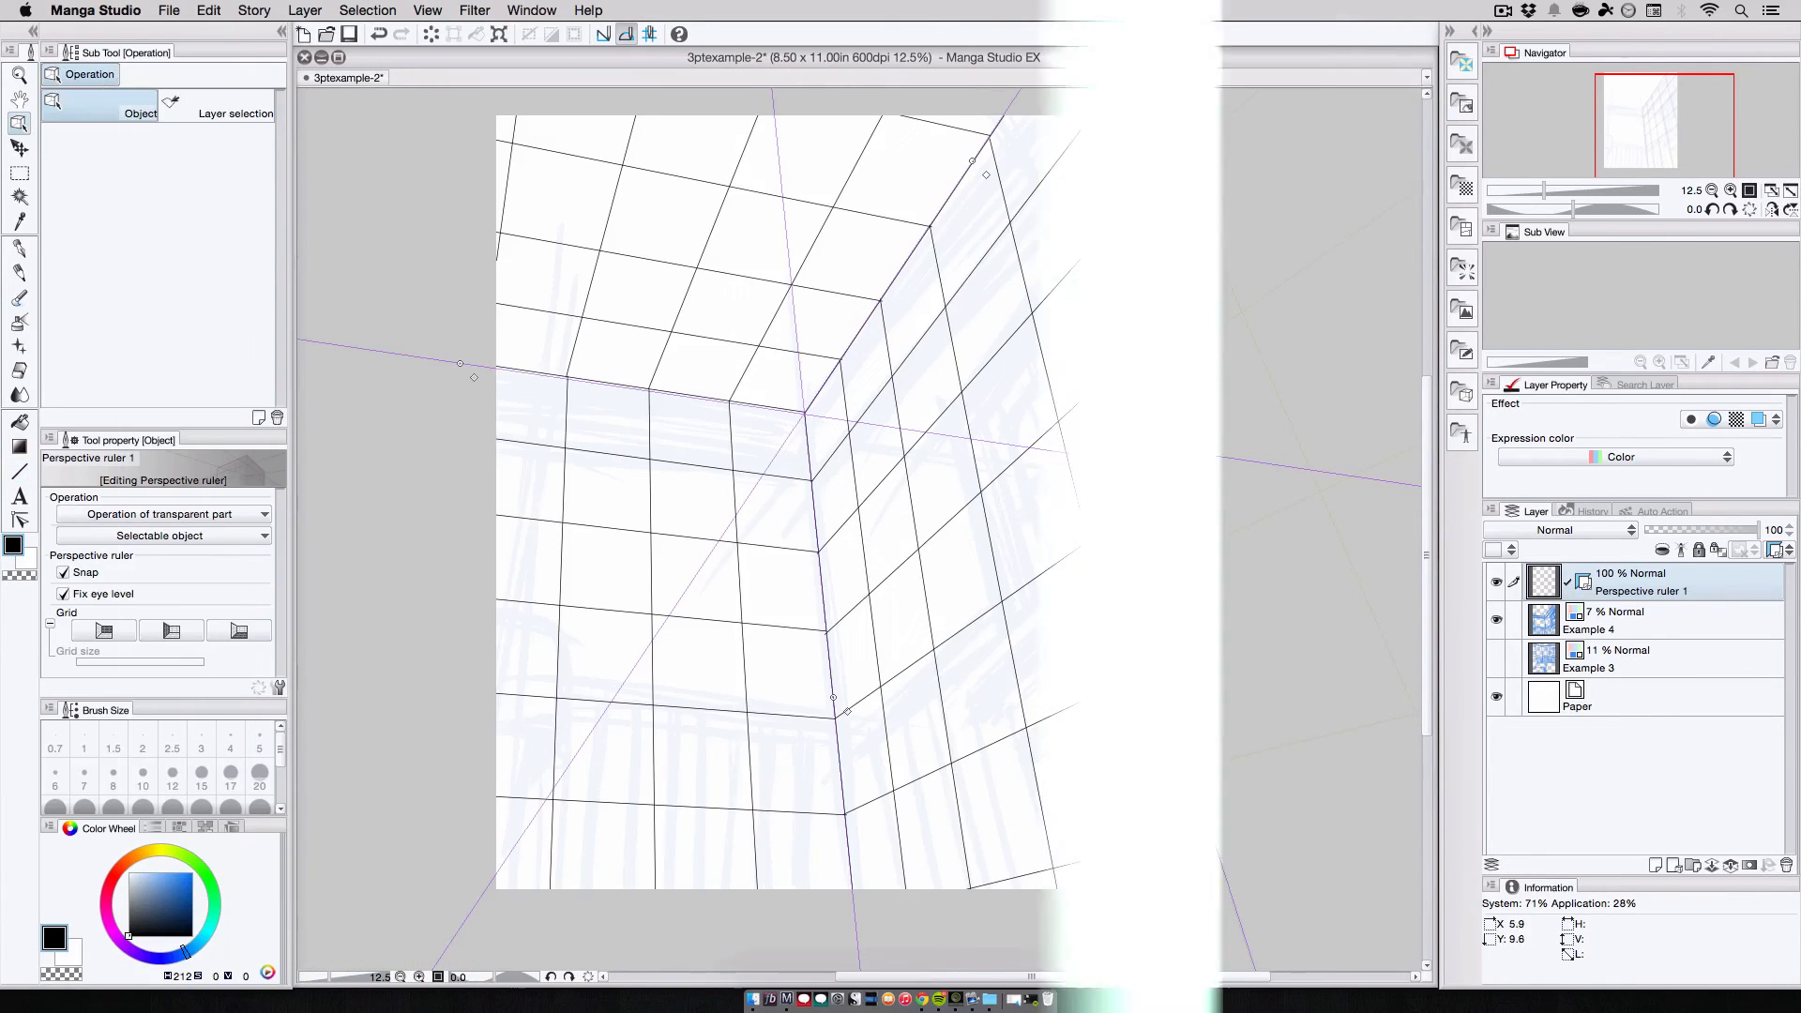
drag(1648, 169, 1634, 164)
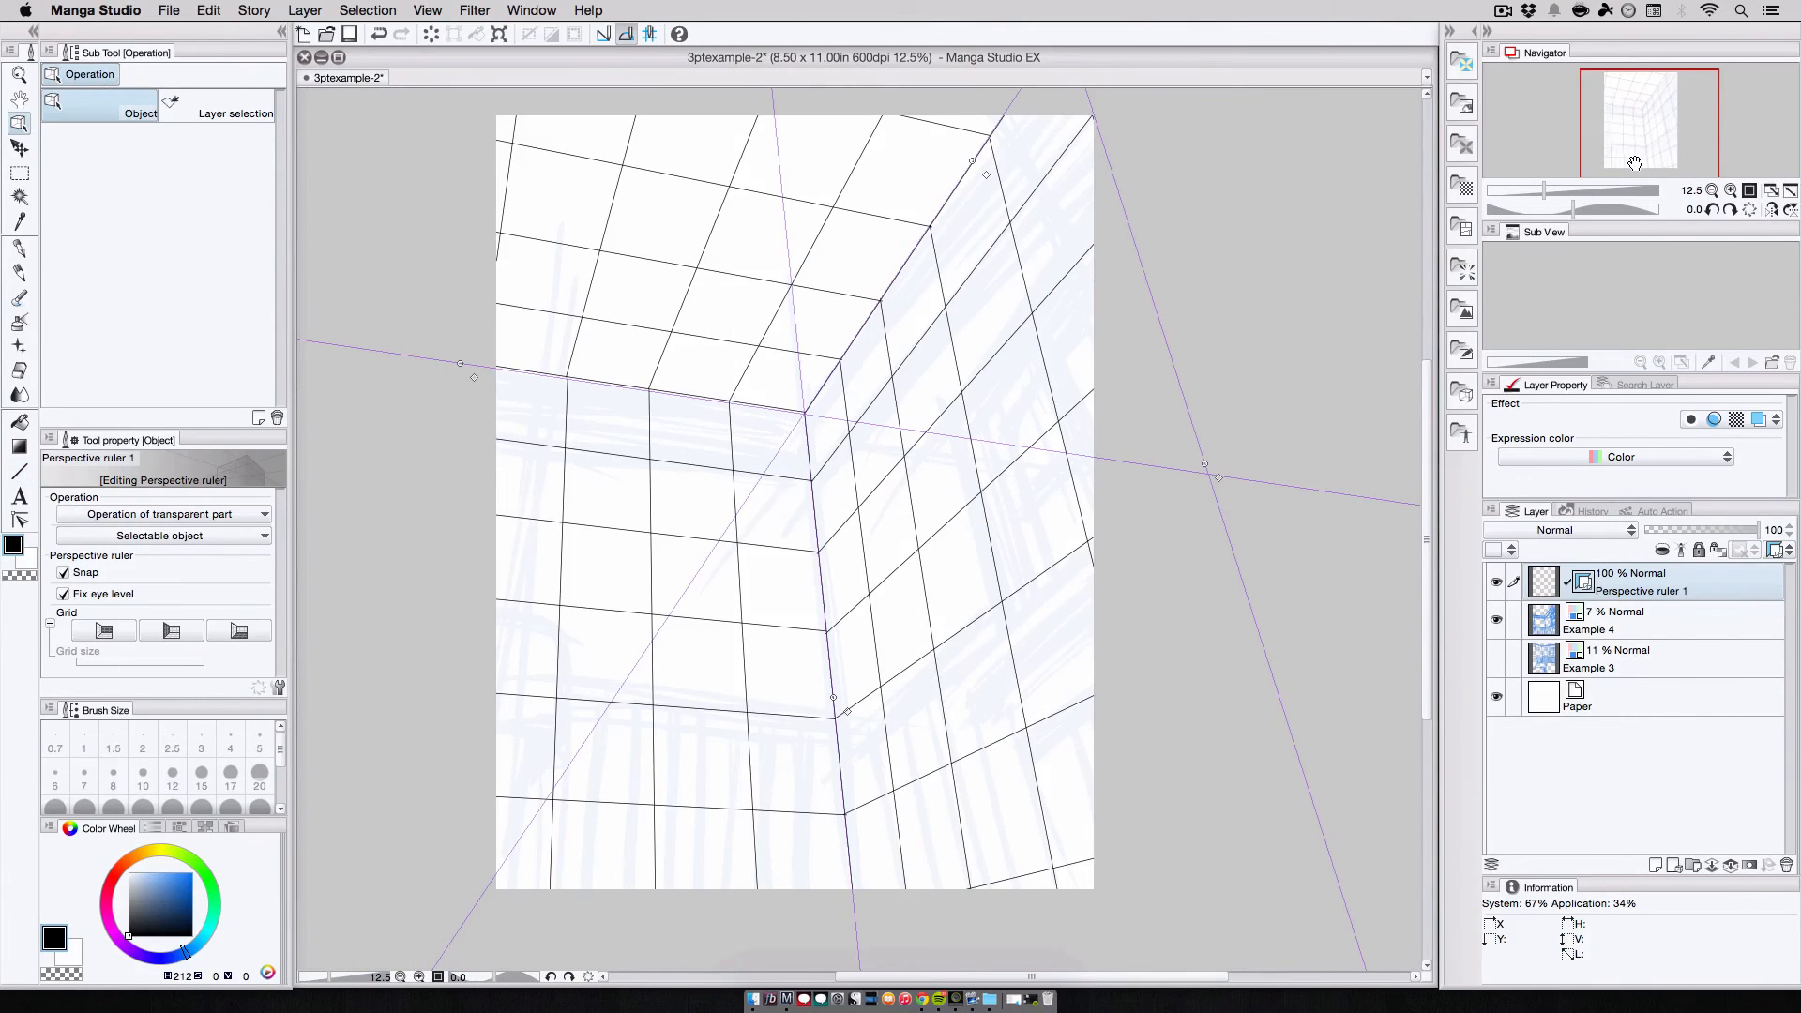